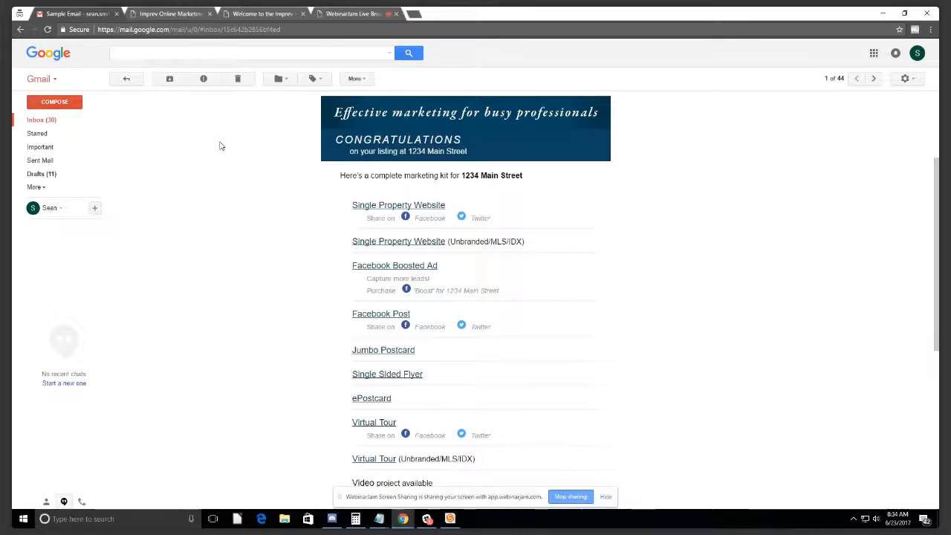
# Step: Open the kit's Single Property Website, Single Sided Flyer and Jumbo Postcard in new tabs and view the 1234 Main Street site
pyautogui.click(338, 13)
pyautogui.click(82, 15)
pyautogui.keyDown('ctrl'); pyautogui.click(394, 206); pyautogui.keyUp('ctrl')
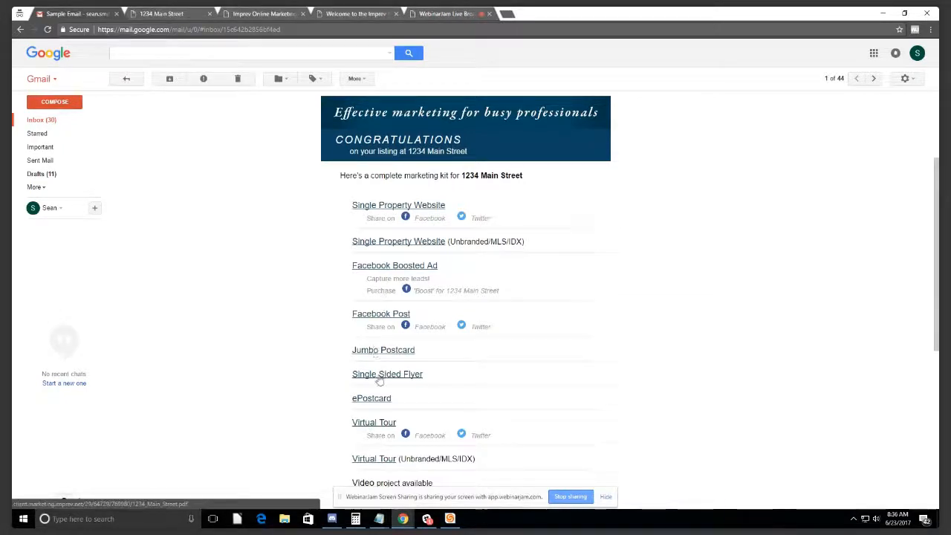
pyautogui.keyDown('ctrl'); pyautogui.click(378, 376); pyautogui.keyUp('ctrl')
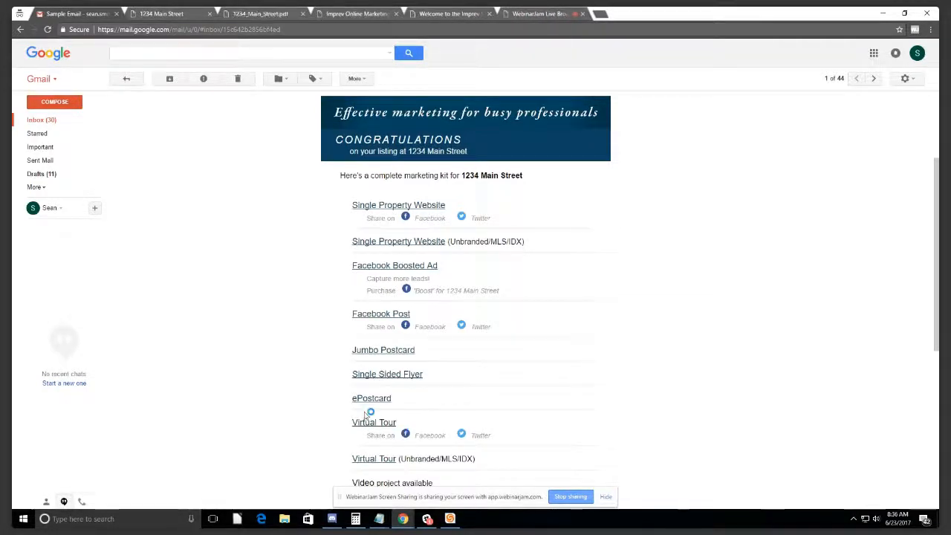
pyautogui.scroll(-3, 366, 414)
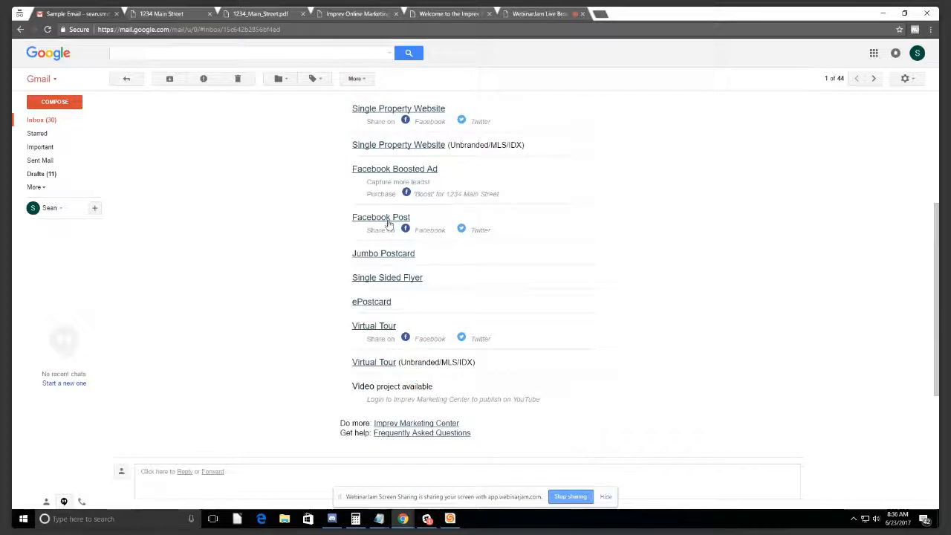
pyautogui.keyDown('ctrl'); pyautogui.click(383, 254); pyautogui.keyUp('ctrl')
pyautogui.click(171, 15)
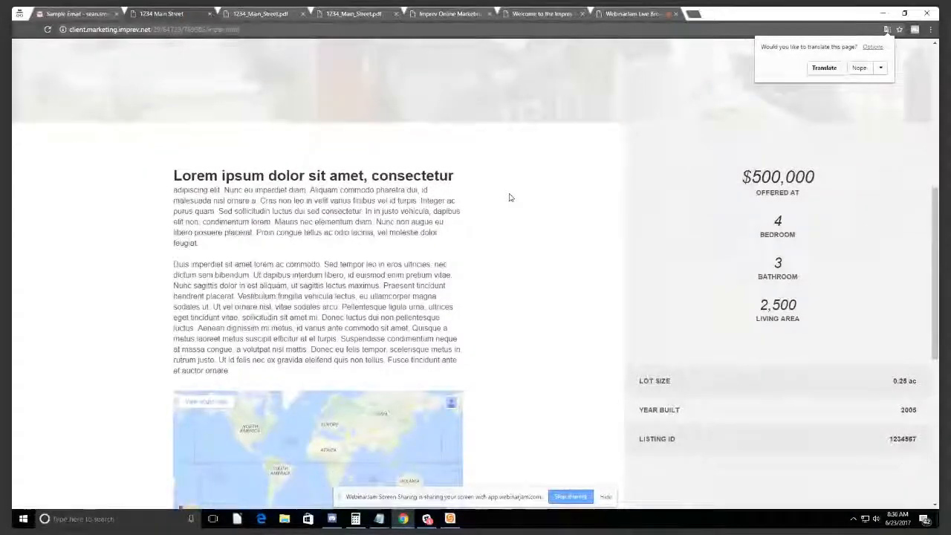
# Step: Browse the 1234 Main Street listing page and its photo gallery, then close the website tab
pyautogui.scroll(-4, 509, 196)
pyautogui.scroll(5, 510, 197)
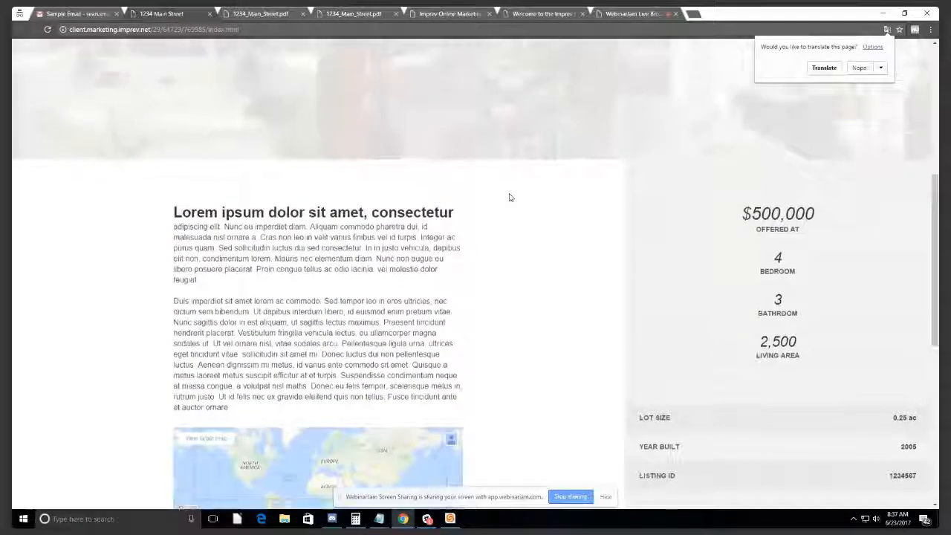
pyautogui.scroll(5, 510, 197)
pyautogui.scroll(-3, 601, 320)
pyautogui.scroll(1, 600, 320)
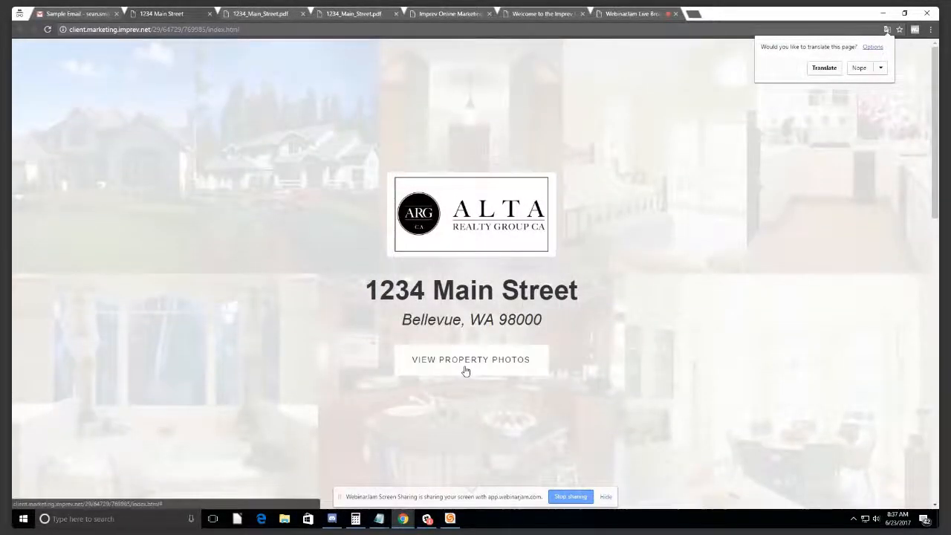
pyautogui.click(465, 368)
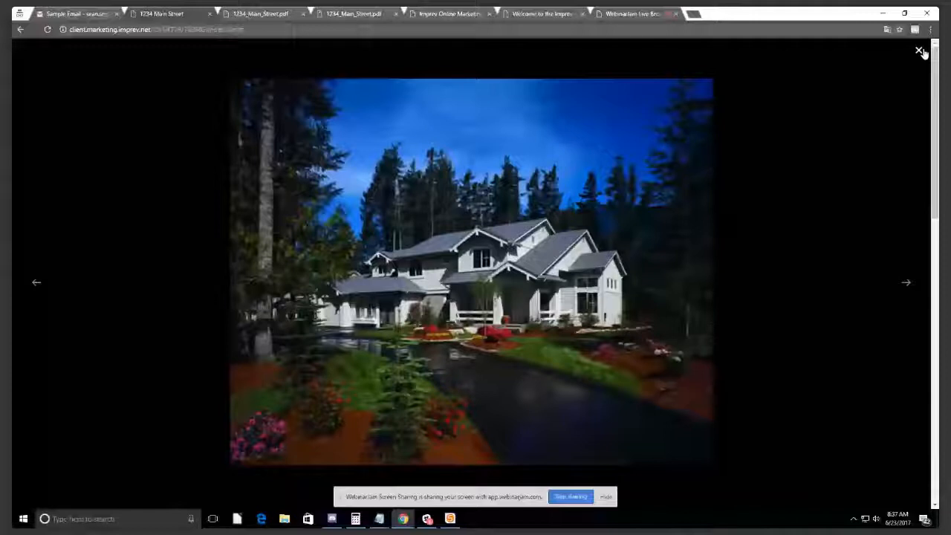
pyautogui.click(919, 50)
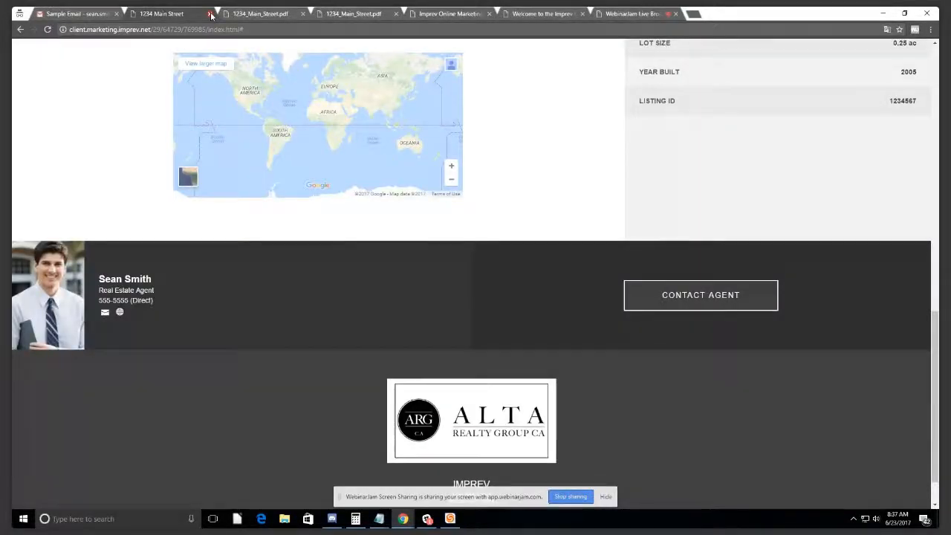
pyautogui.click(211, 15)
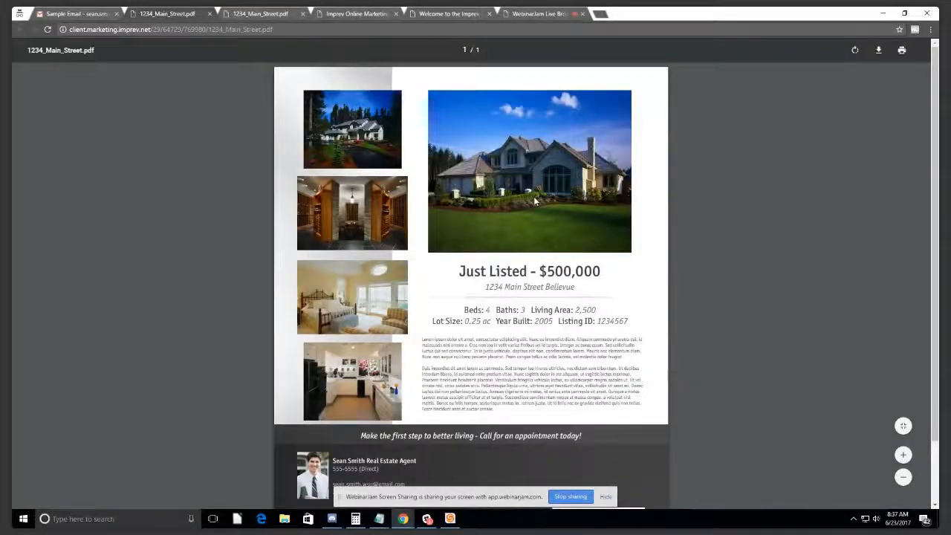
# Step: Review both pages of the two-page 1234_Main_Street.pdf postcard, briefly selecting its file name in the address bar
pyautogui.click(257, 12)
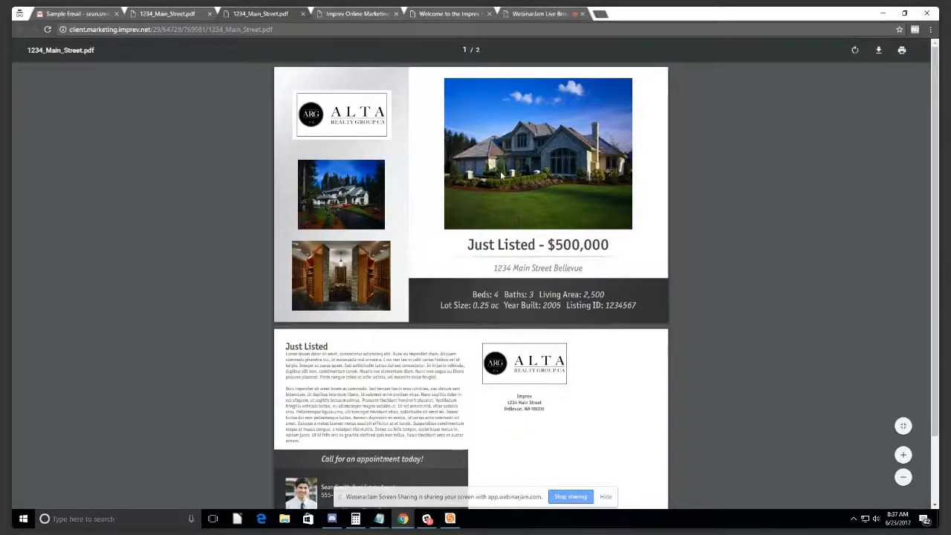
pyautogui.scroll(-1, 500, 171)
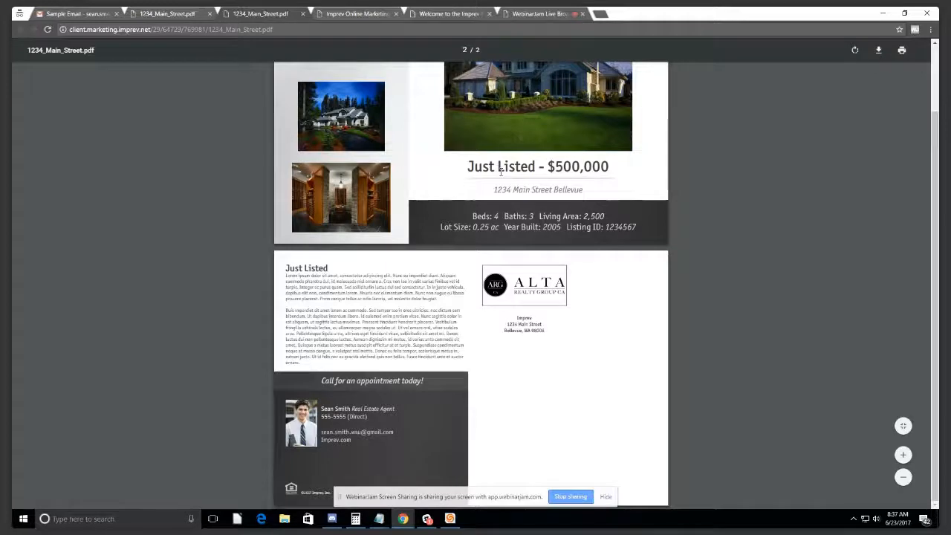
pyautogui.scroll(1, 500, 171)
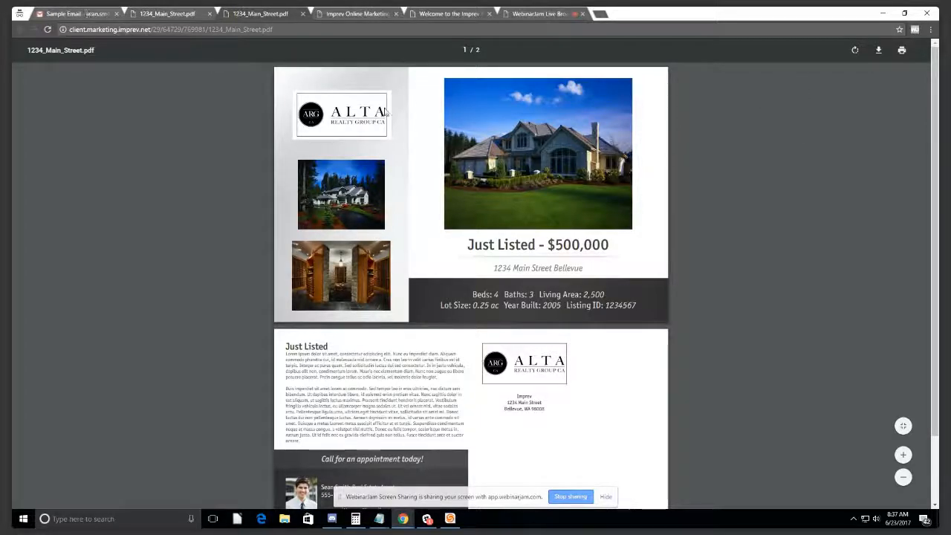
pyautogui.moveTo(274, 30)
pyautogui.mouseDown()
pyautogui.moveTo(210, 31)
pyautogui.moveTo(262, 28)
pyautogui.mouseUp()
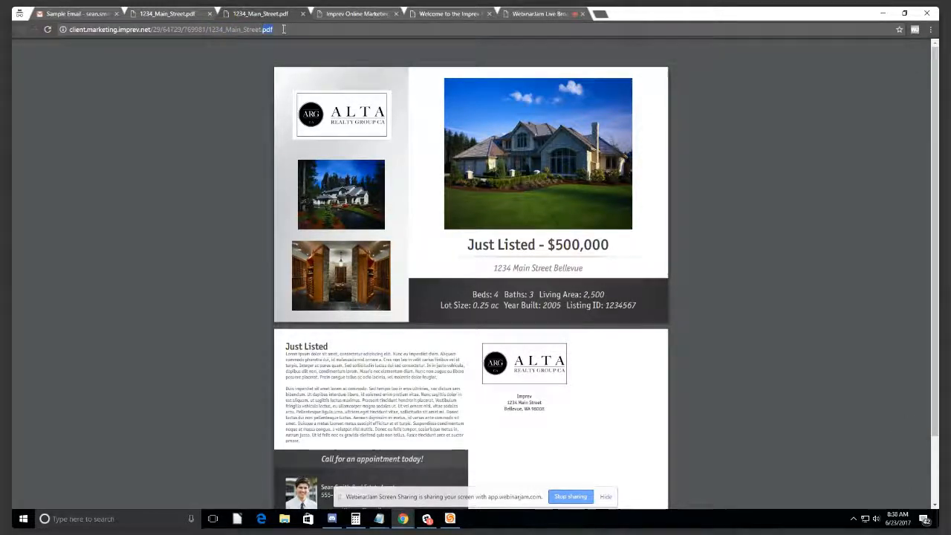
pyautogui.click(285, 29)
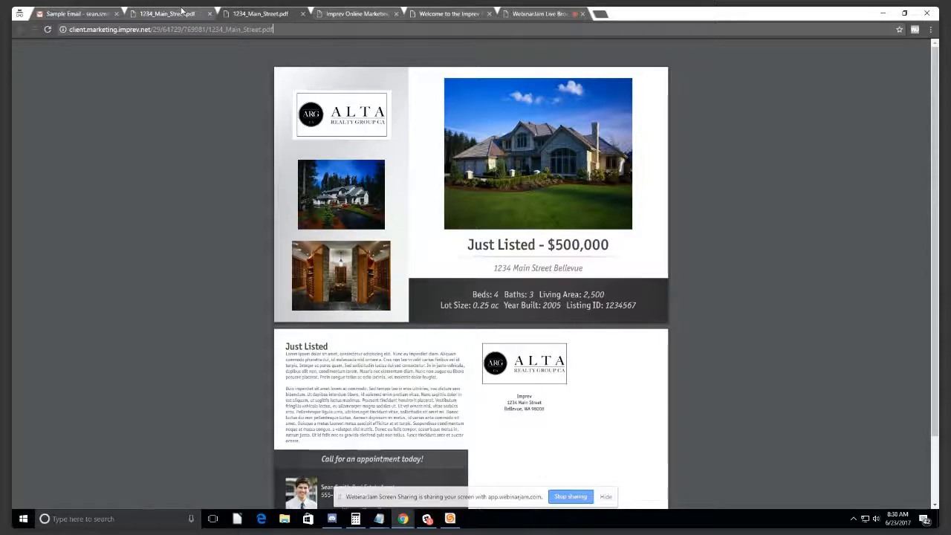
# Step: Return to the Sample Email tab and scroll through it to the Imprev Marketing Center link
pyautogui.click(74, 14)
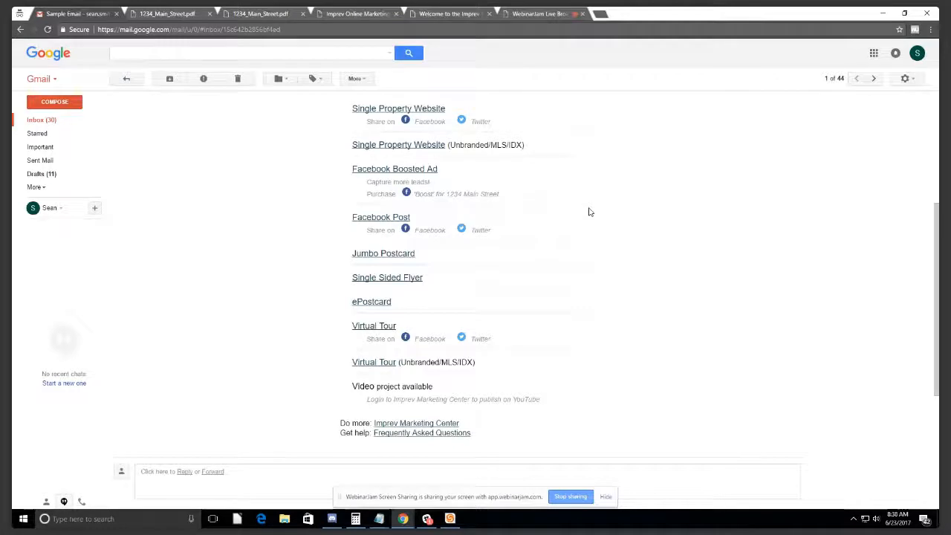
pyautogui.scroll(-2, 584, 229)
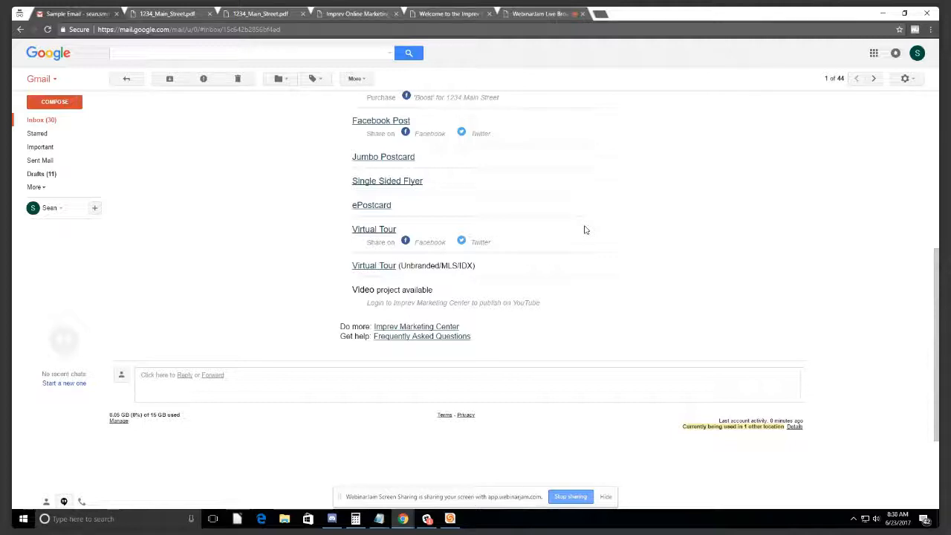
pyautogui.scroll(4, 584, 230)
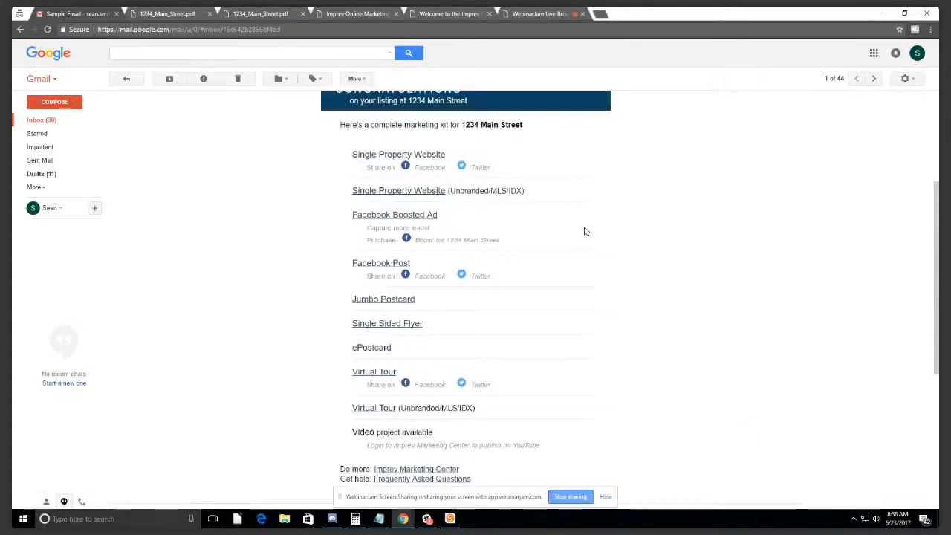
pyautogui.scroll(1, 583, 234)
pyautogui.scroll(-3, 583, 235)
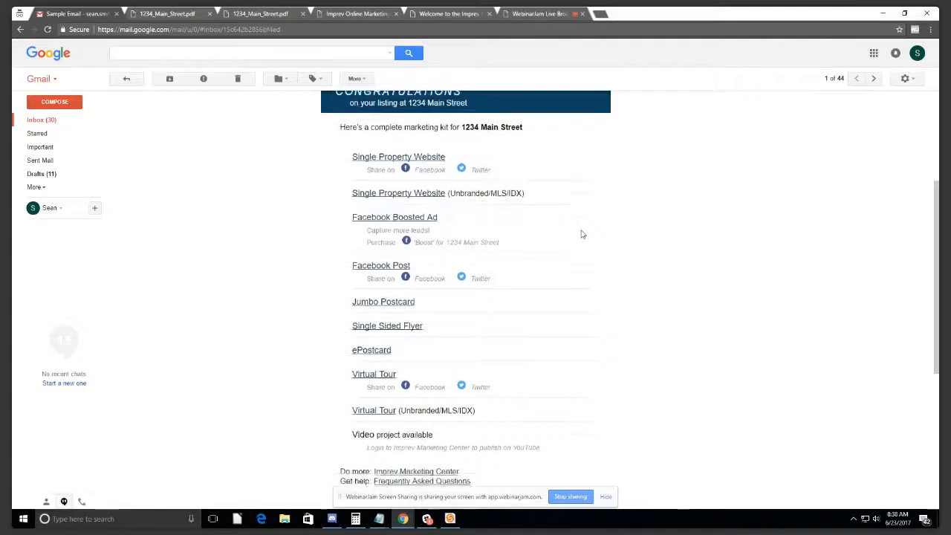
pyautogui.scroll(3, 582, 234)
pyautogui.scroll(-1, 582, 234)
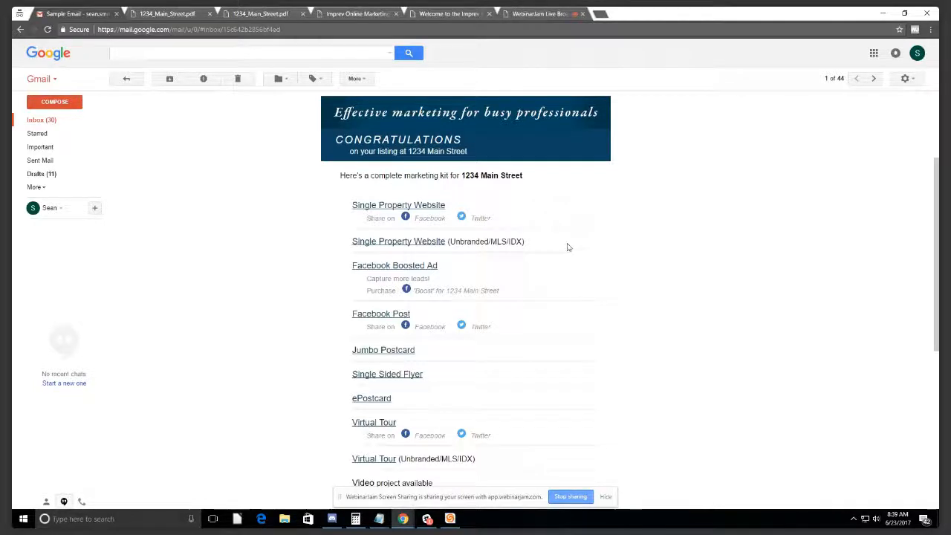
pyautogui.scroll(-1, 567, 247)
pyautogui.scroll(1, 568, 248)
pyautogui.scroll(-1, 569, 248)
pyautogui.scroll(-1, 570, 248)
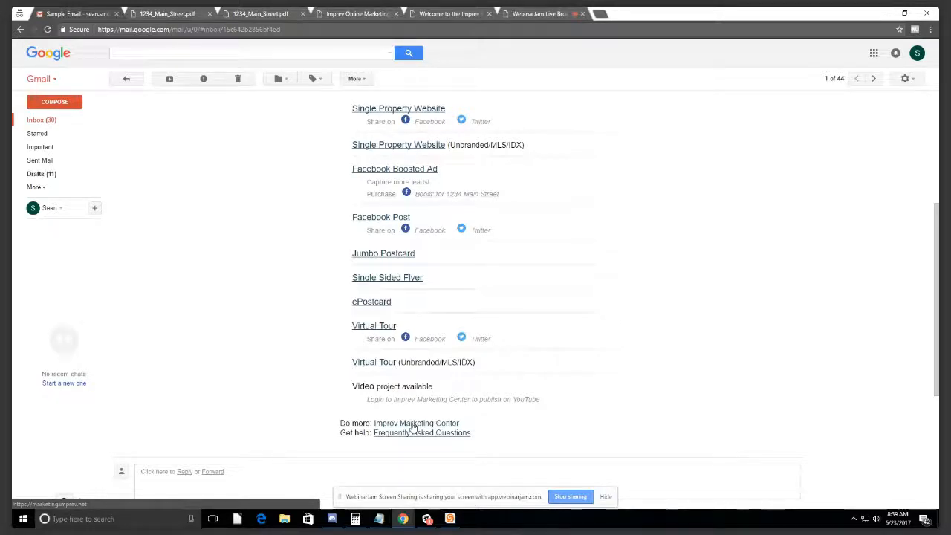
pyautogui.middleClick(413, 424)
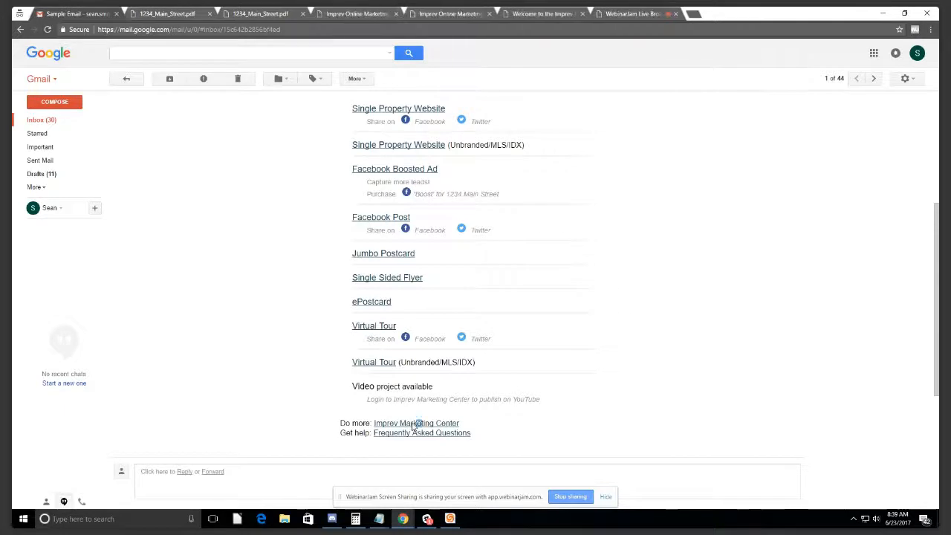
pyautogui.click(353, 15)
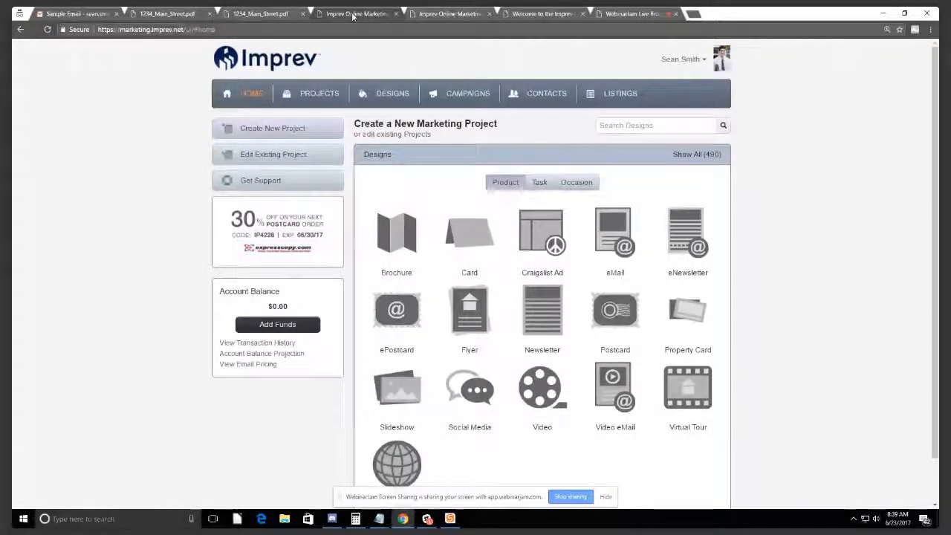
pyautogui.click(390, 14)
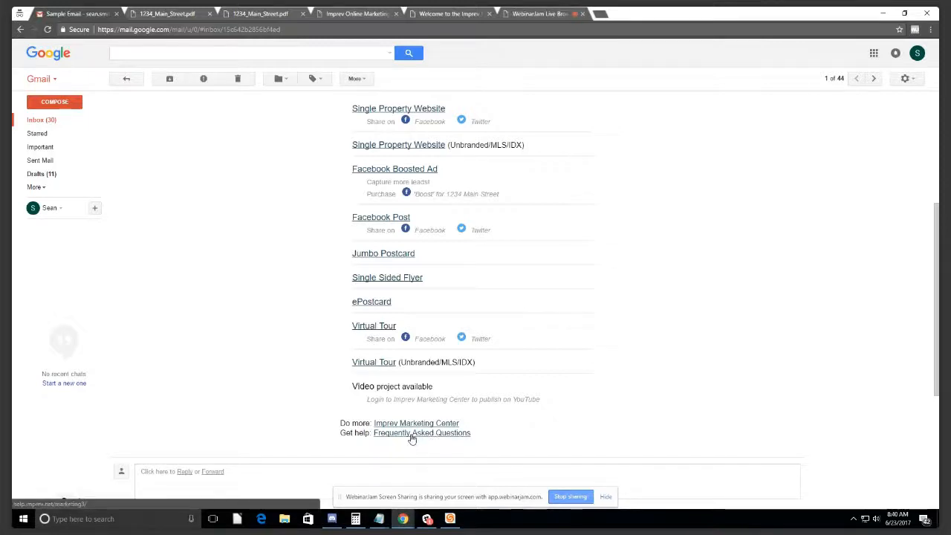
# Step: Open the email's Frequently Asked Questions link in a new tab and skim the account and project-editing questions
pyautogui.middleClick(413, 433)
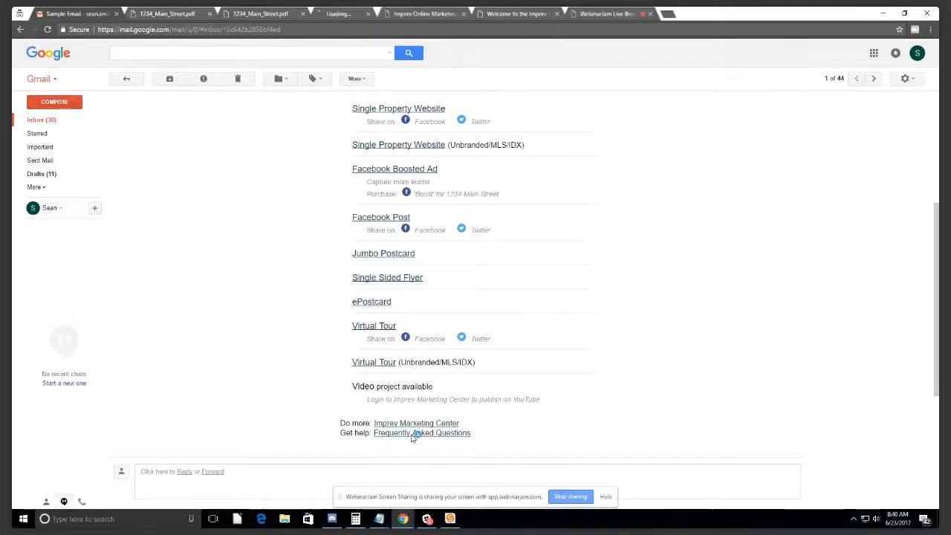
pyautogui.click(348, 14)
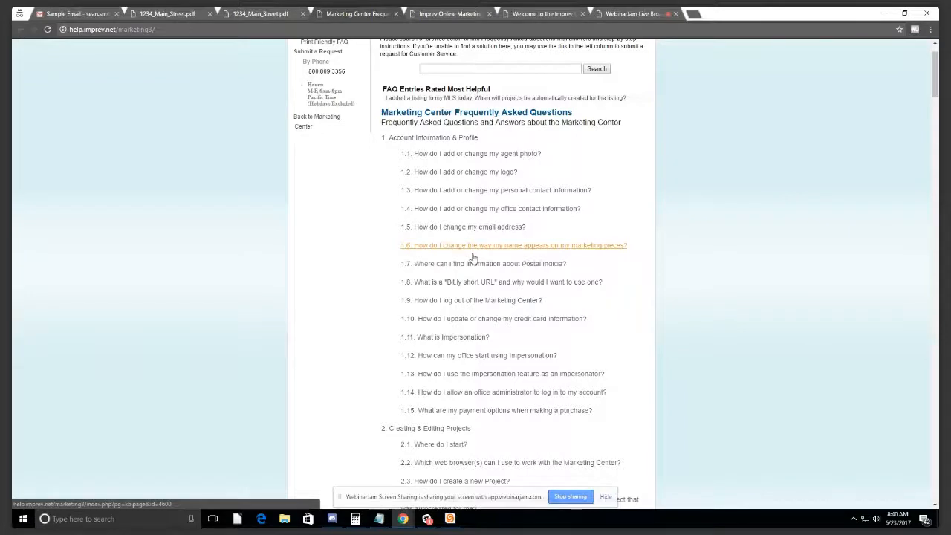
pyautogui.scroll(1, 512, 252)
pyautogui.scroll(-2, 550, 246)
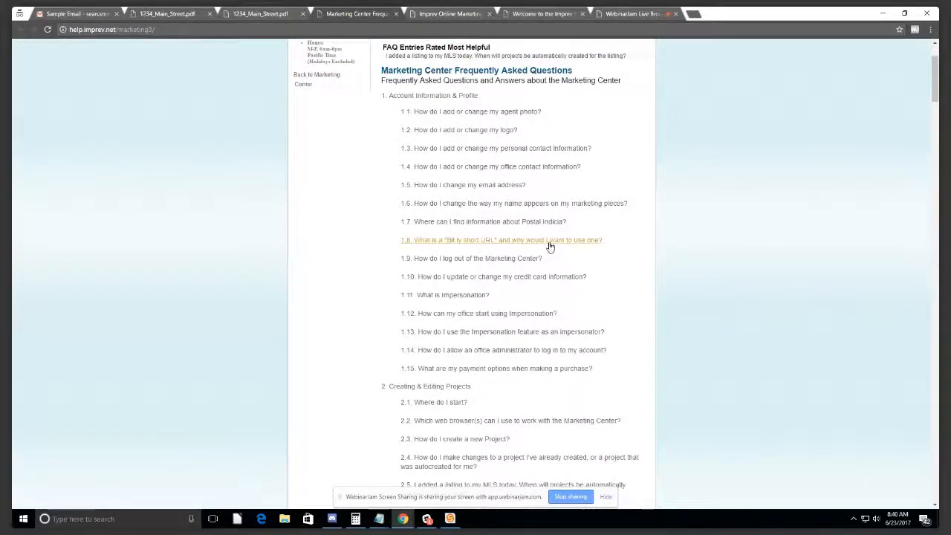
pyautogui.scroll(-7, 546, 237)
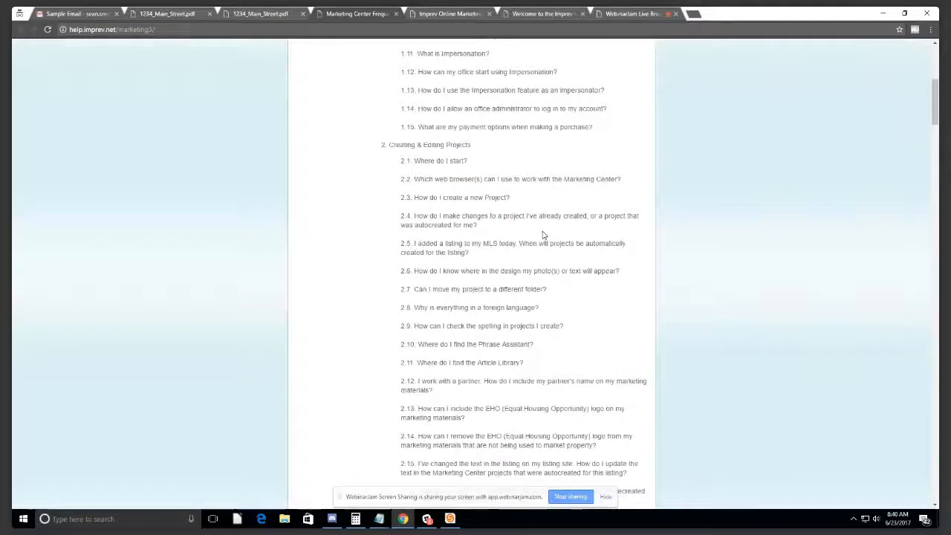
pyautogui.scroll(8, 543, 235)
pyautogui.scroll(-7, 543, 235)
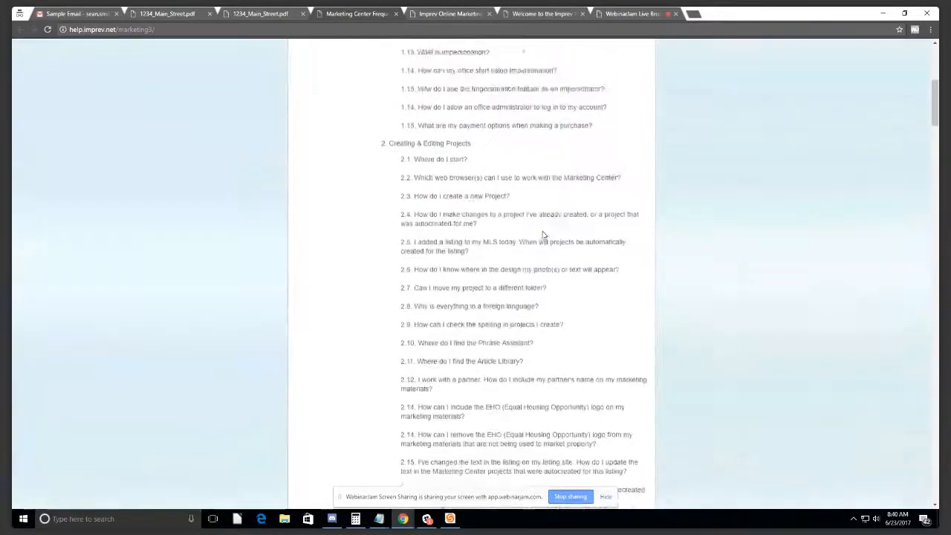
pyautogui.scroll(7, 542, 234)
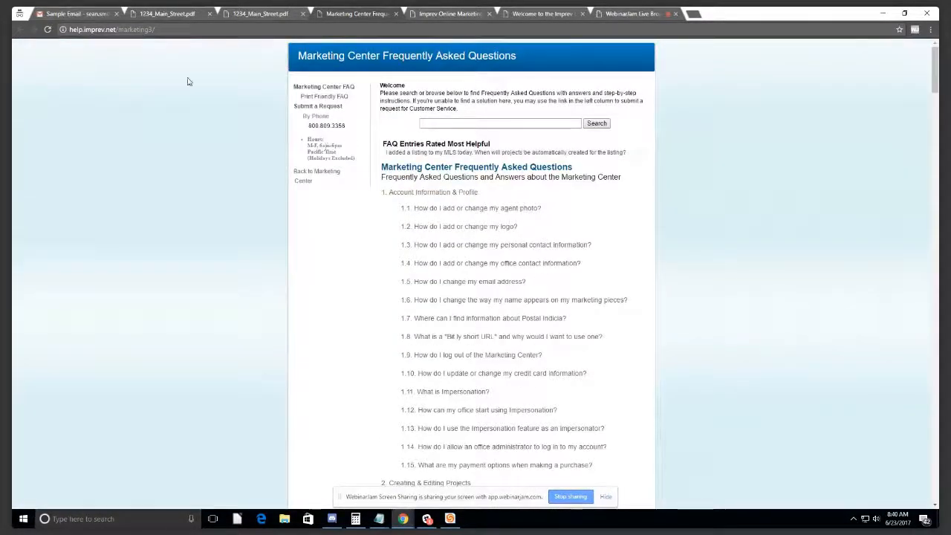
# Step: Follow the email's Imprev Marketing Center link and switch to its login page
pyautogui.click(167, 13)
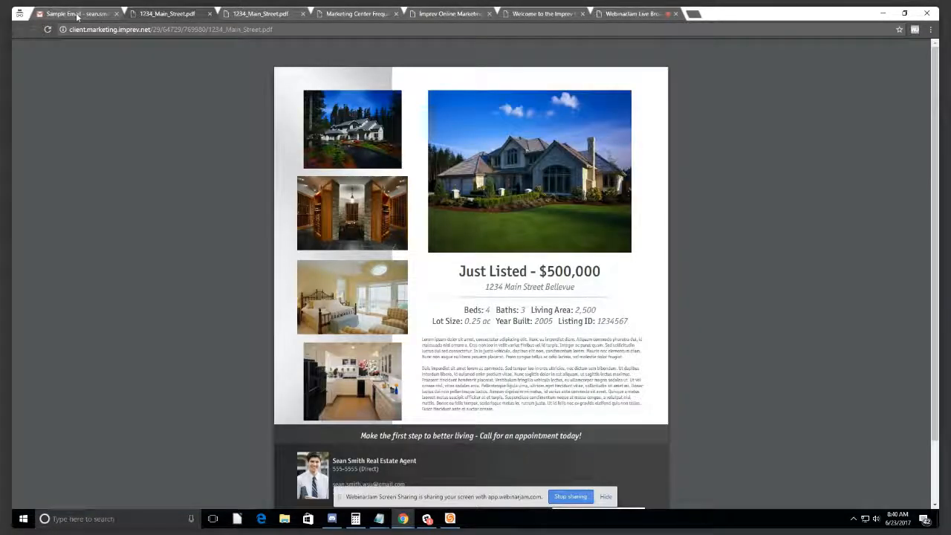
pyautogui.click(75, 15)
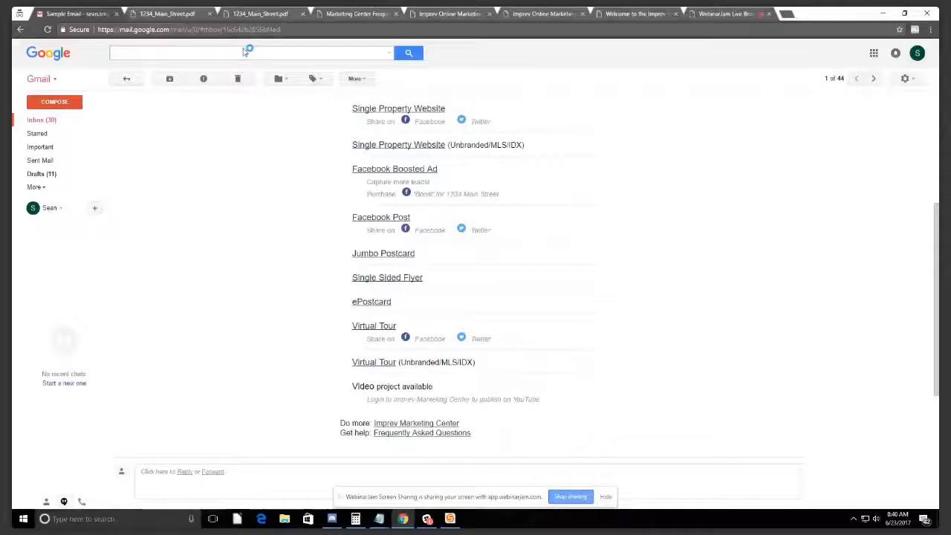
pyautogui.click(422, 12)
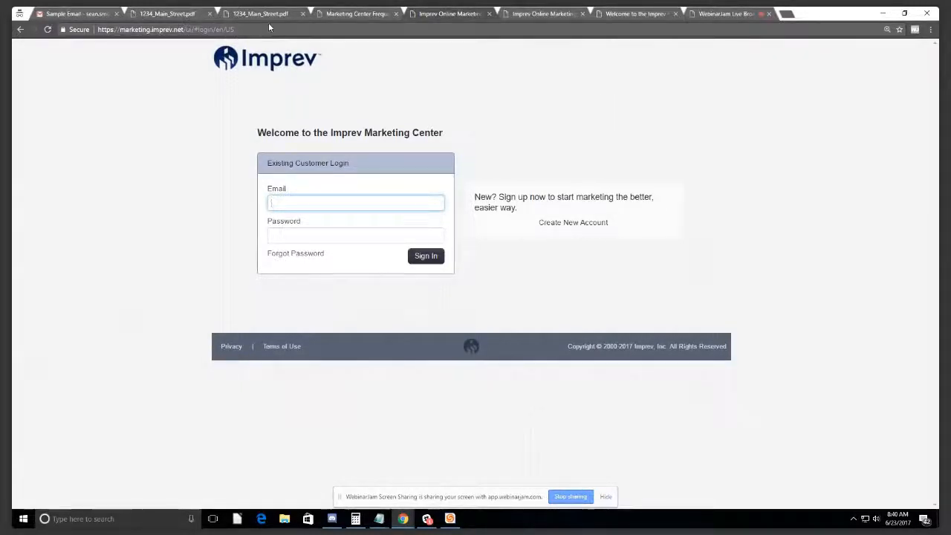
pyautogui.click(111, 29)
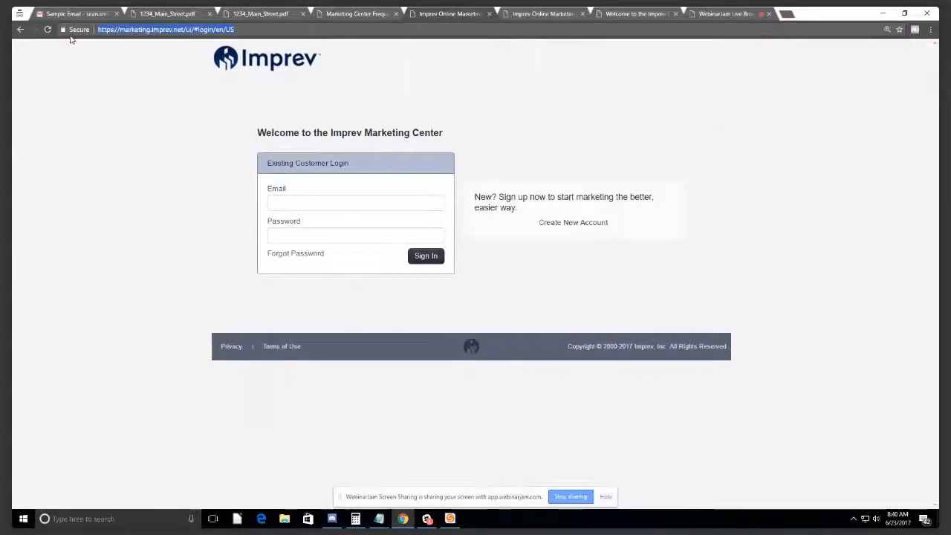
pyautogui.write('marketing.imprev.')
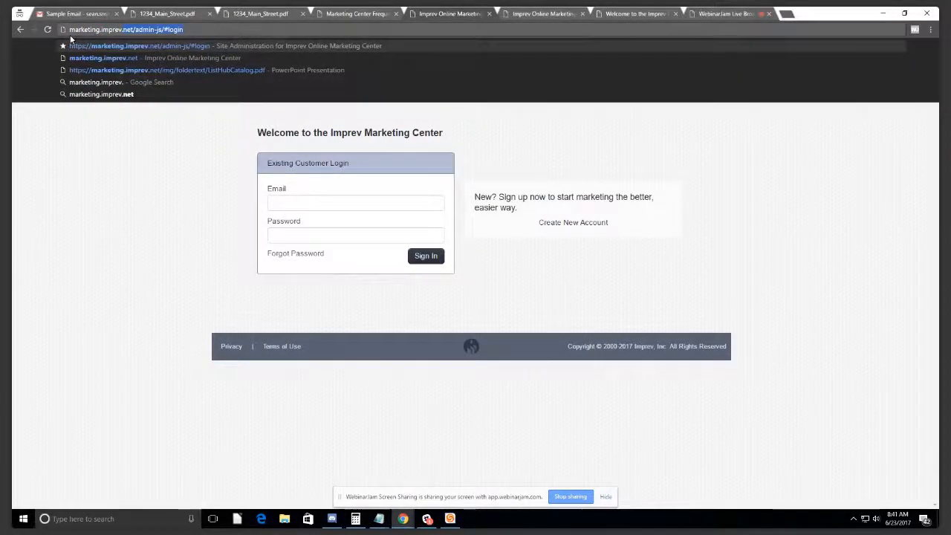
pyautogui.write('net')
pyautogui.press('Return')
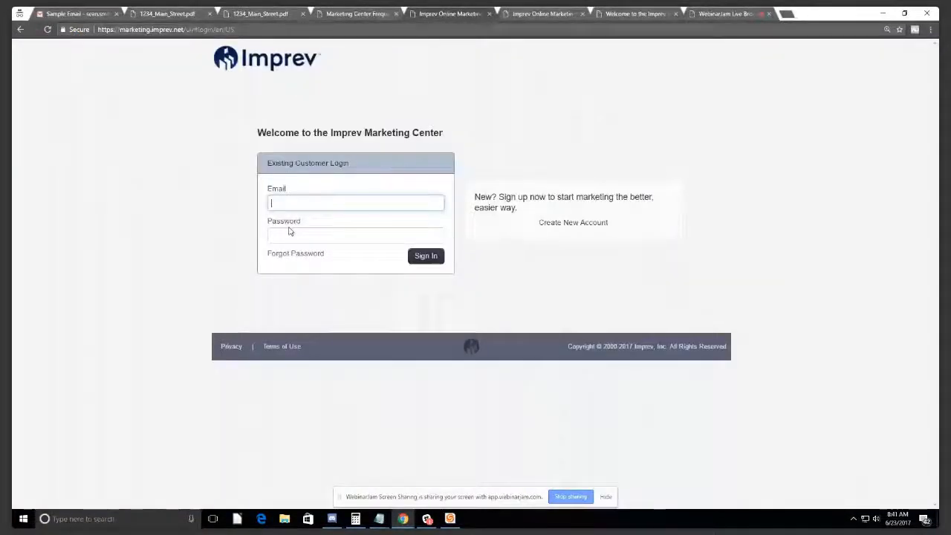
# Step: Start a new account with reference code LAARG and the LAARG ($0.00) account plan
pyautogui.click(562, 228)
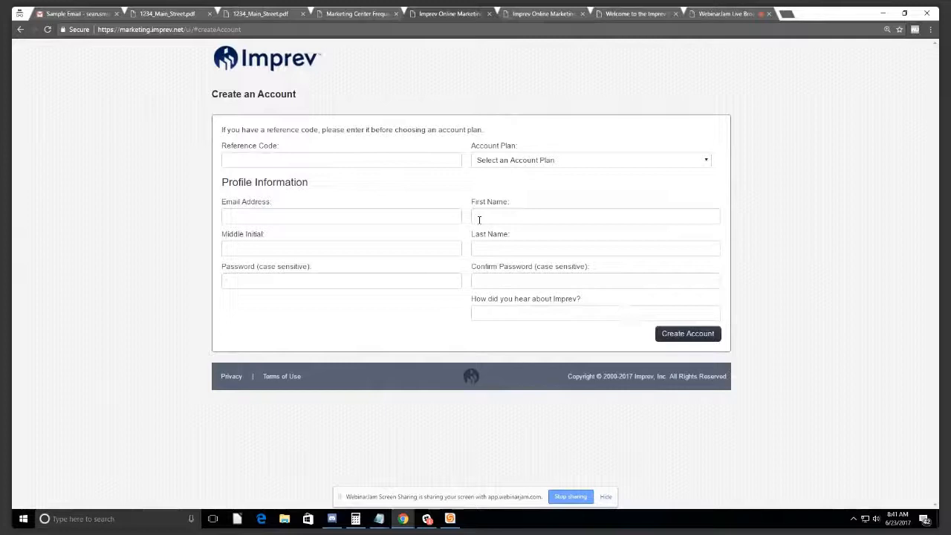
pyautogui.click(412, 162)
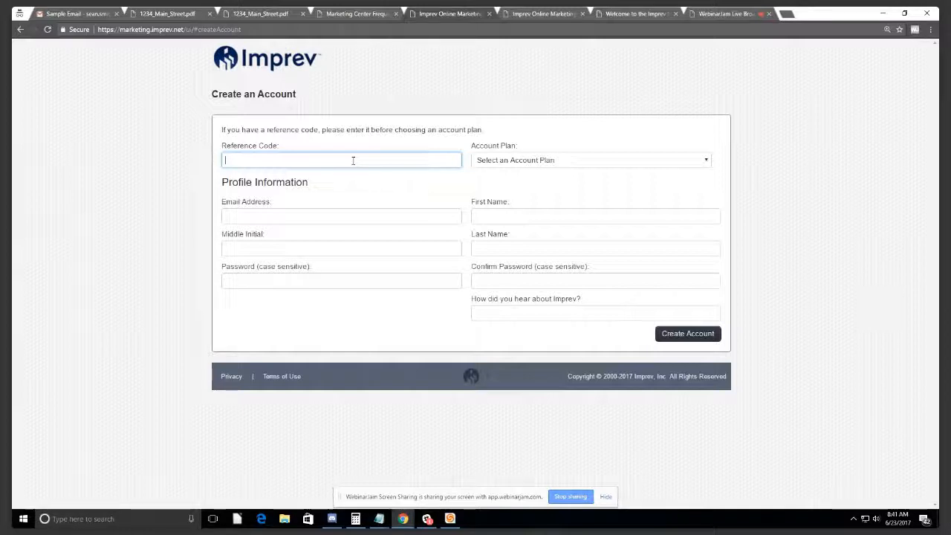
pyautogui.write('LAA')
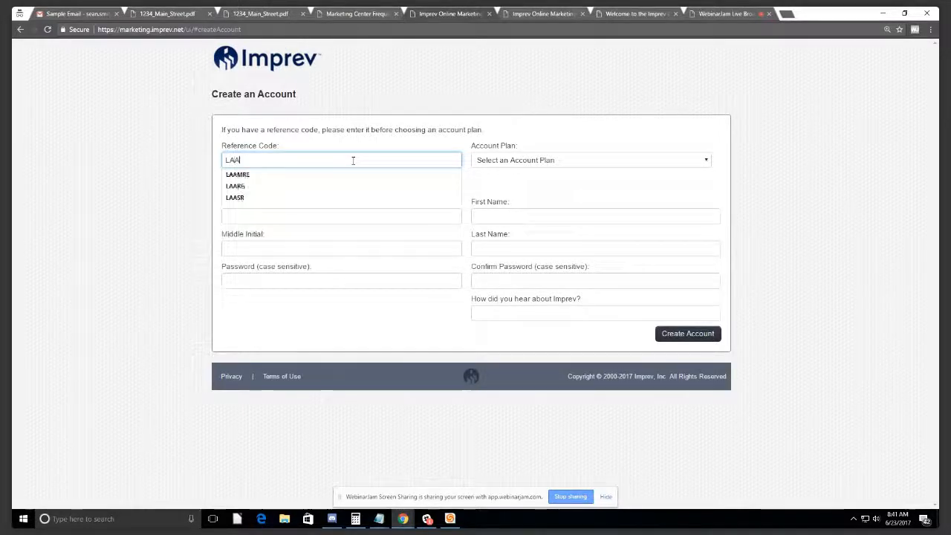
pyautogui.write('RG')
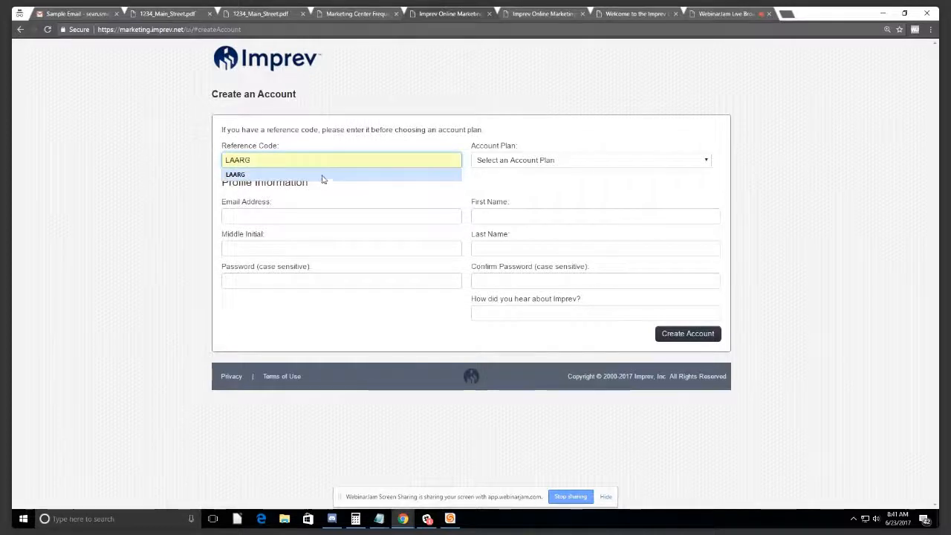
pyautogui.click(323, 176)
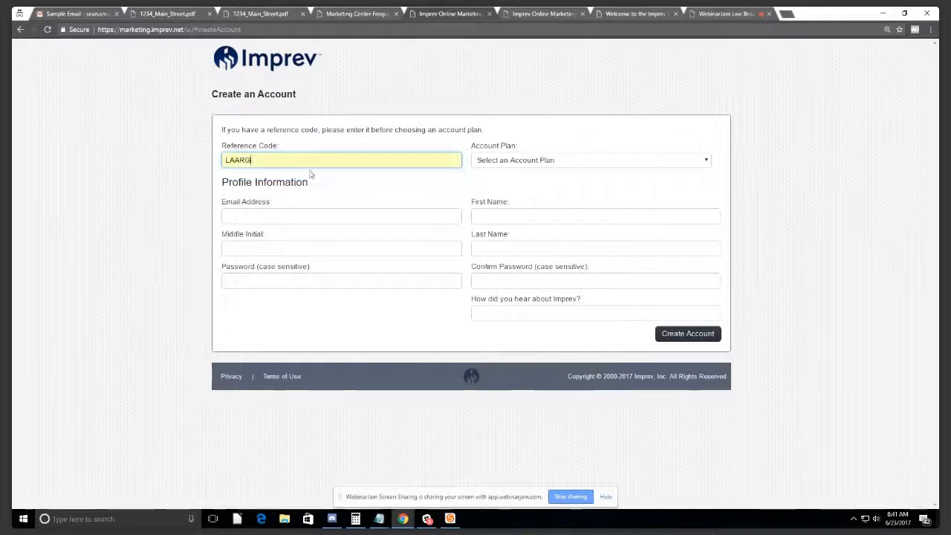
pyautogui.click(602, 163)
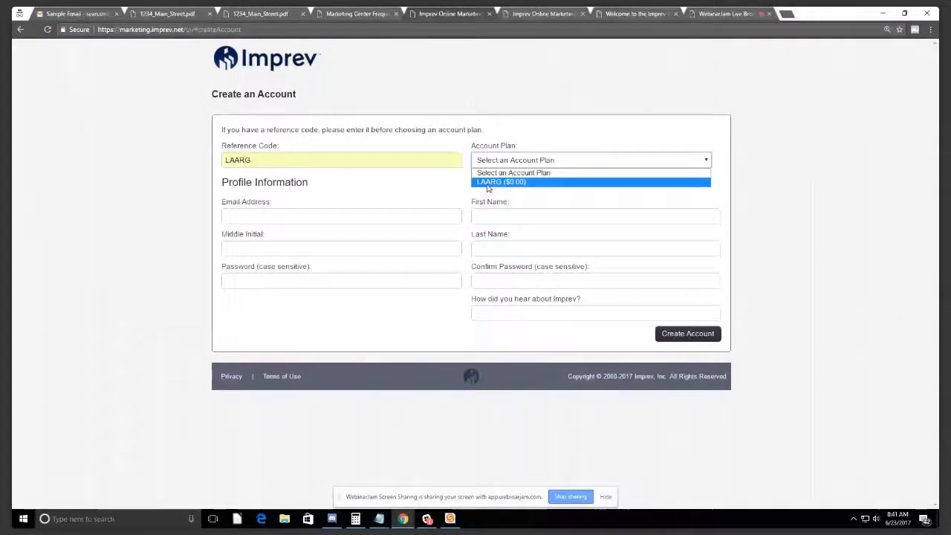
pyautogui.click(488, 182)
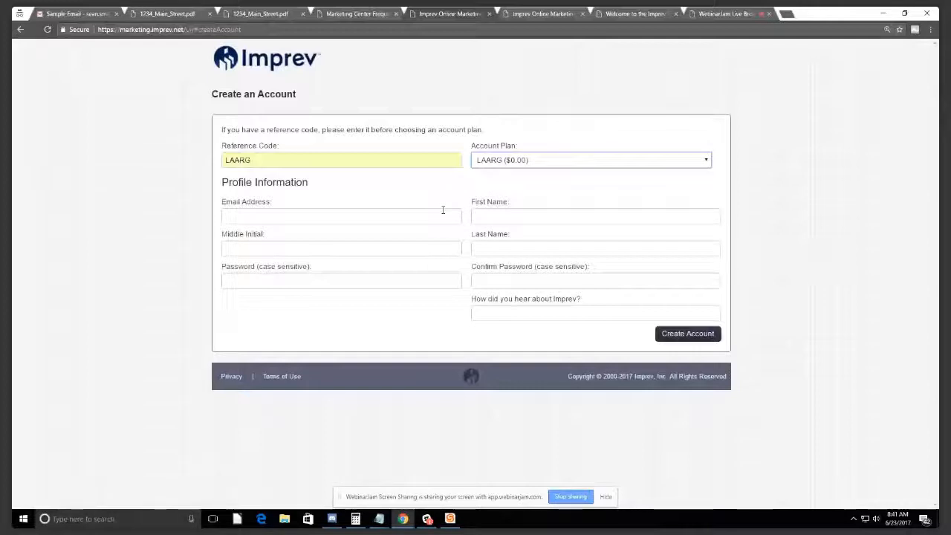
# Step: Point out the how-did-you-hear question, then return to the Email Address field
pyautogui.click(353, 212)
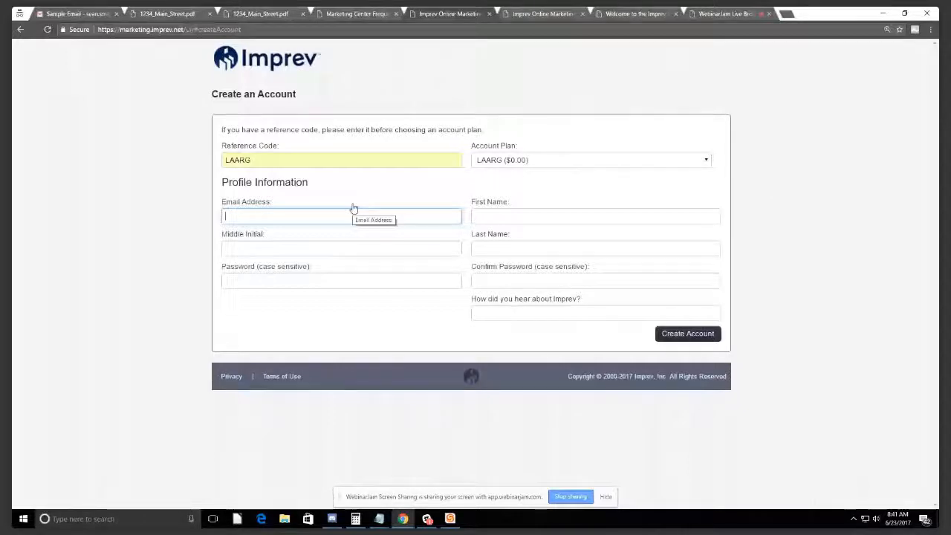
pyautogui.click(586, 301)
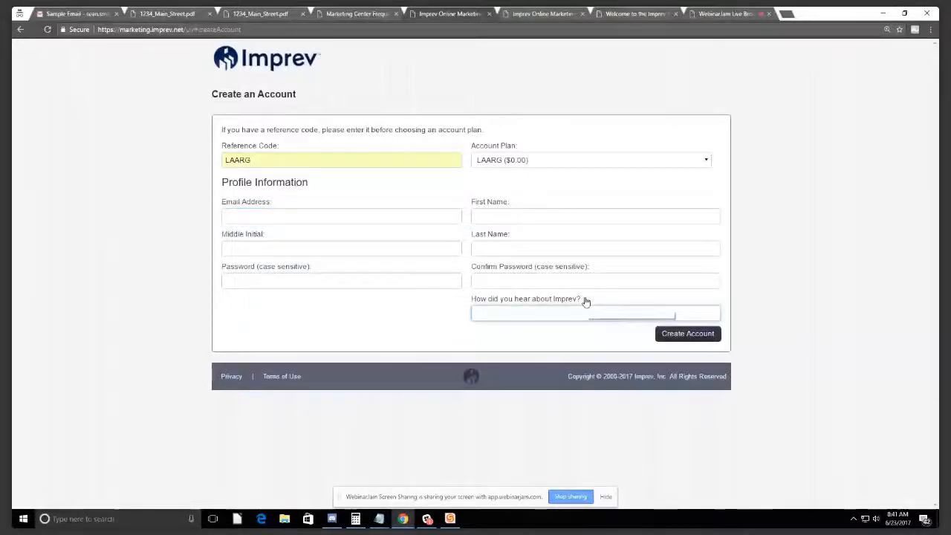
pyautogui.click(501, 311)
pyautogui.click(319, 214)
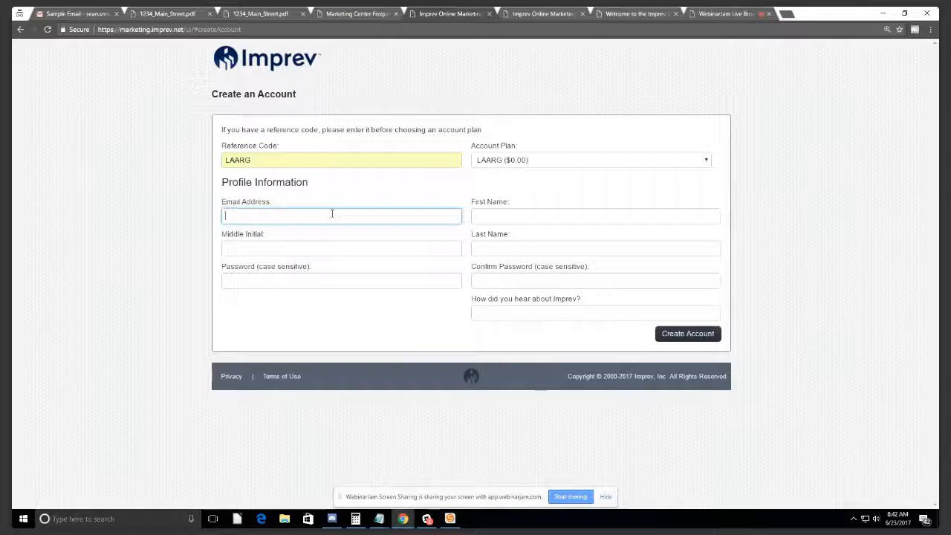
# Step: Enter the account's email address, first and last name, and a confirmed password, then submit Create Account
pyautogui.press('Tab')
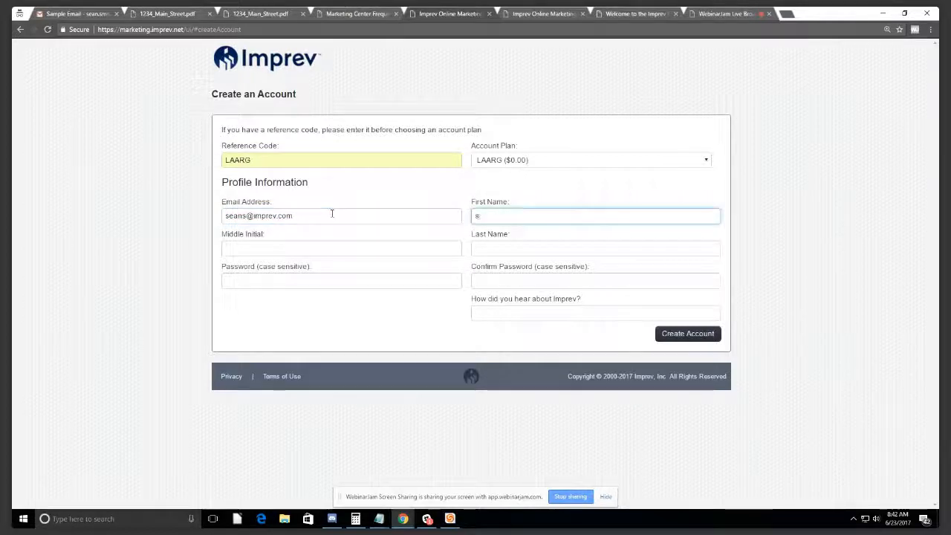
pyautogui.press('Tab')
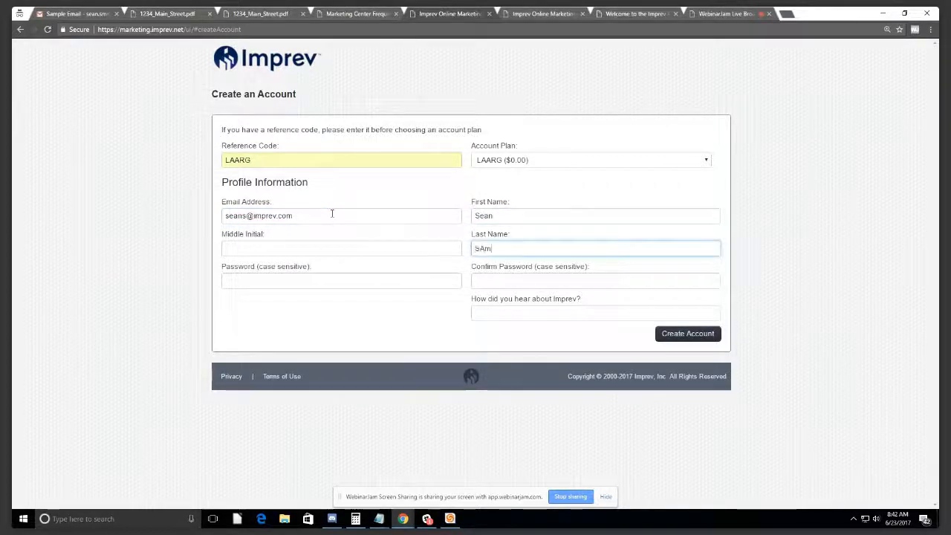
pyautogui.click(322, 279)
pyautogui.write('•••••••••')
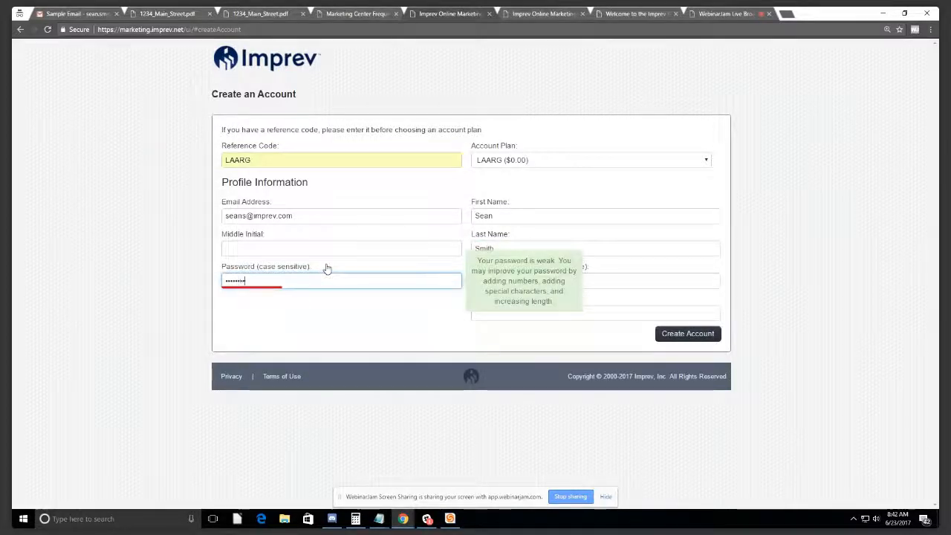
pyautogui.press('Tab')
pyautogui.write('•••••••••')
pyautogui.click(689, 335)
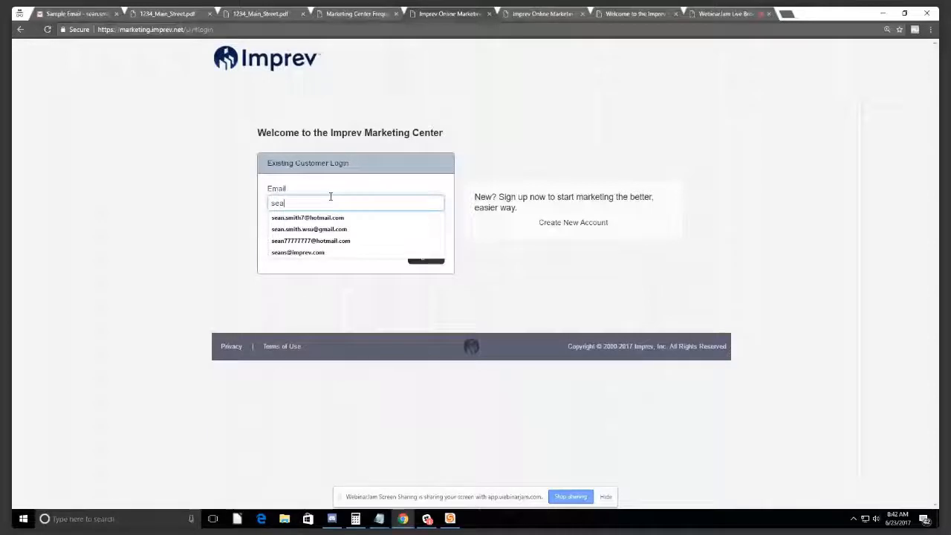
# Step: Sign in with the suggested email and a password, which fails with Invalid Login
pyautogui.press('Down')
pyautogui.press('Down')
pyautogui.press('Down')
pyautogui.press('Down')
pyautogui.press('Tab')
pyautogui.write('••••••••')
pyautogui.press('Return')
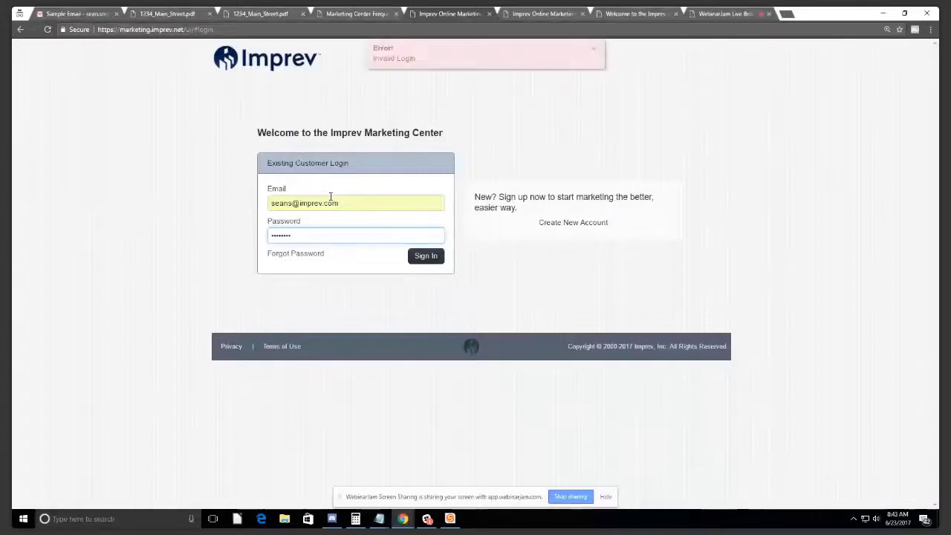
# Step: Clear and retype the password, then go to Forgot Password
pyautogui.press('BackSpace')
pyautogui.press('BackSpace')
pyautogui.press('BackSpace')
pyautogui.press('BackSpace')
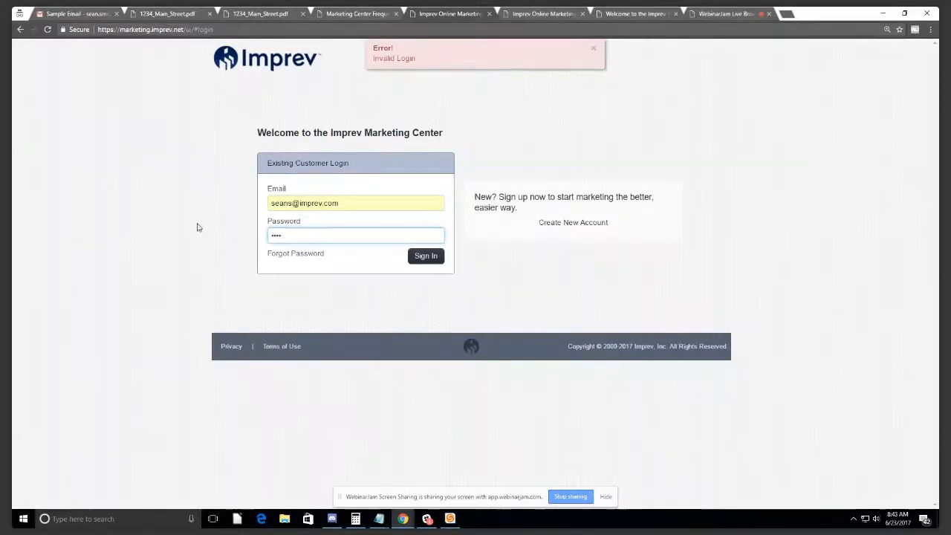
pyautogui.write('••')
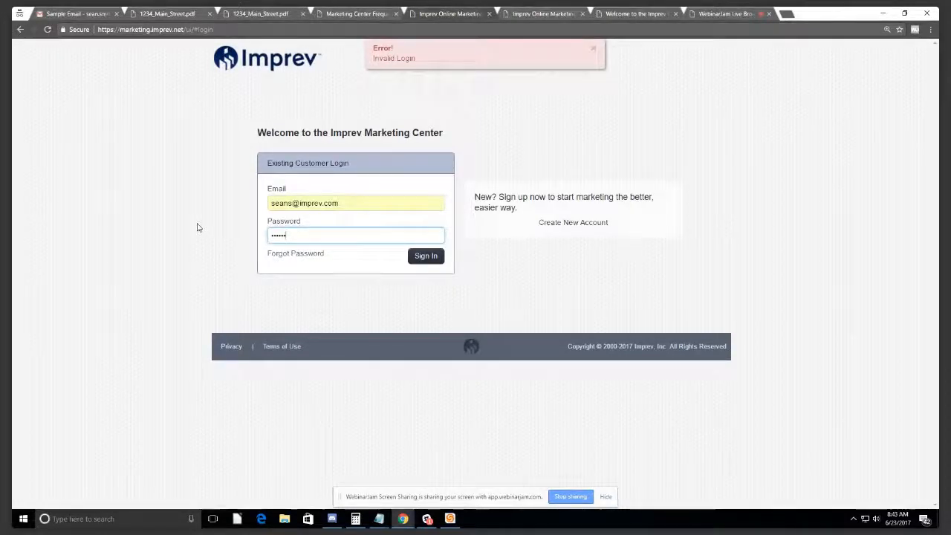
pyautogui.write('••')
pyautogui.press('BackSpace')
pyautogui.press('BackSpace')
pyautogui.press('BackSpace')
pyautogui.press('BackSpace')
pyautogui.press('BackSpace')
pyautogui.press('BackSpace')
pyautogui.press('BackSpace')
pyautogui.press('BackSpace')
pyautogui.write('••••••••')
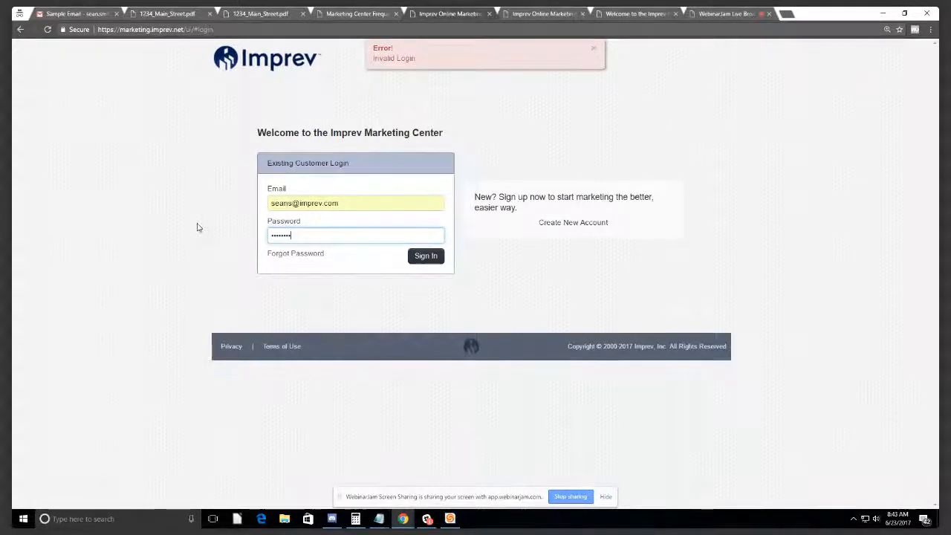
pyautogui.click(305, 254)
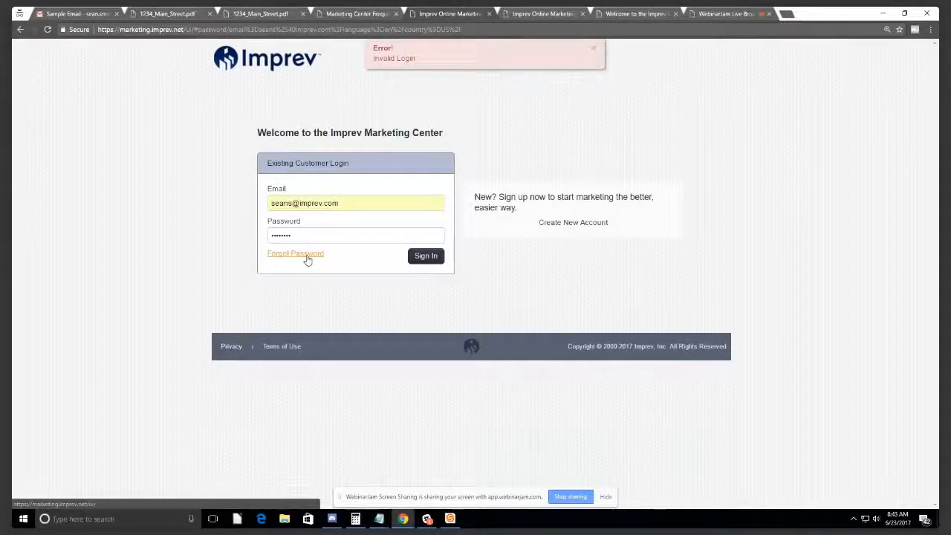
# Step: Confirm the prefilled email on the Reset Password form and send the reset email
pyautogui.moveTo(426, 149); pyautogui.dragTo(275, 148)
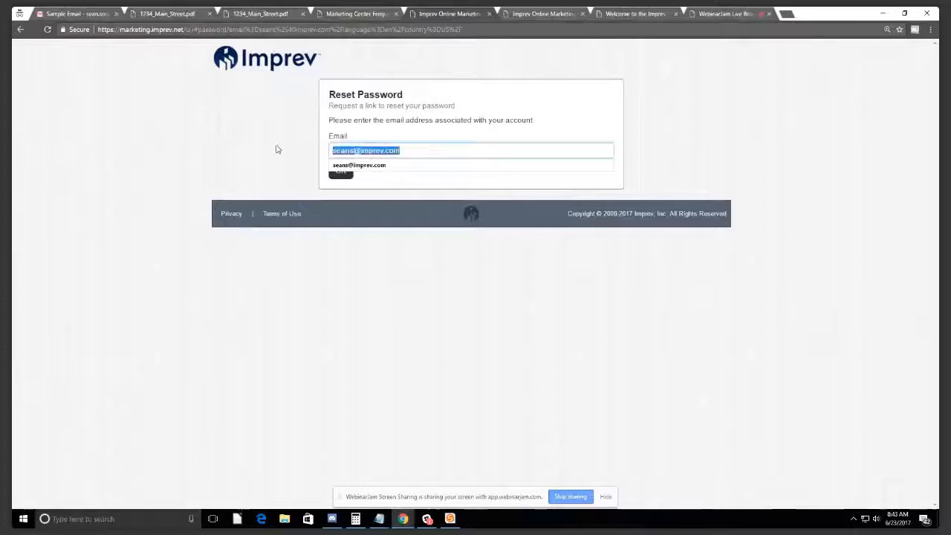
pyautogui.click(276, 149)
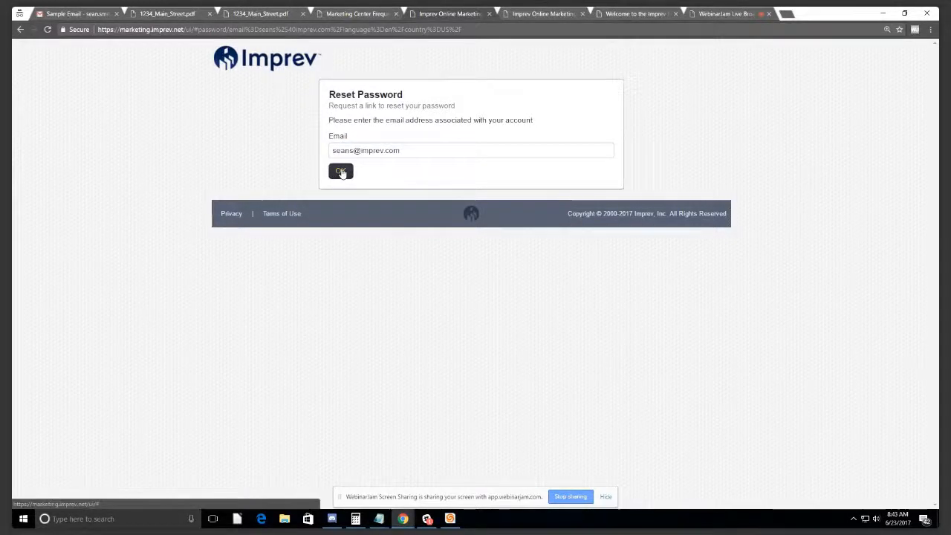
pyautogui.click(340, 171)
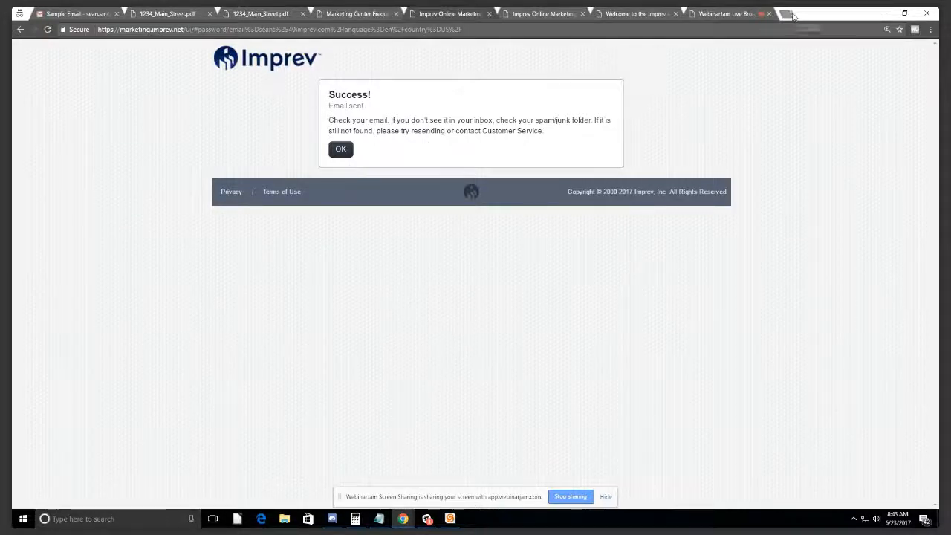
pyautogui.click(787, 14)
# Step: Go to the mail.imprev.com webmail site in a new tab
pyautogui.write('i')
pyautogui.press('BackSpace')
pyautogui.press('BackSpace')
pyautogui.write('h')
pyautogui.press('BackSpace')
pyautogui.press('BackSpace')
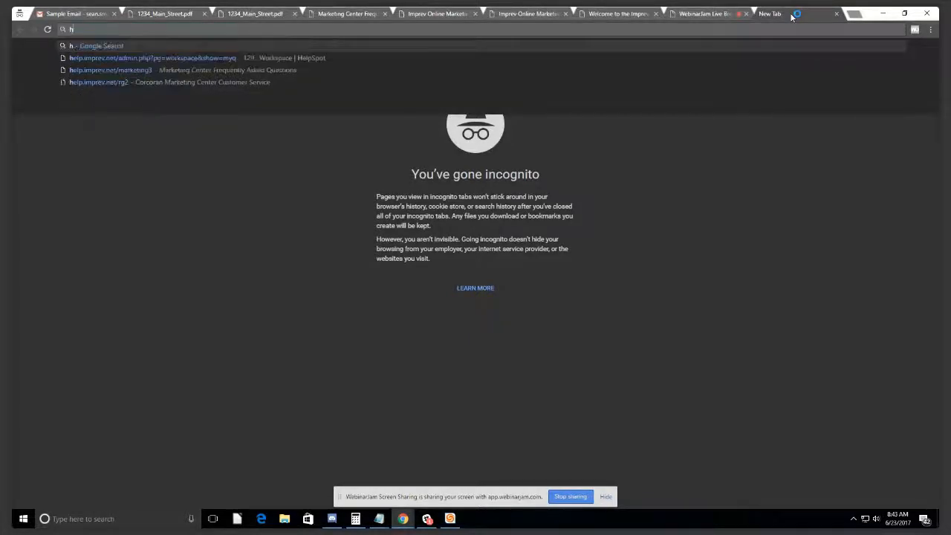
pyautogui.write('mail.imprev.com')
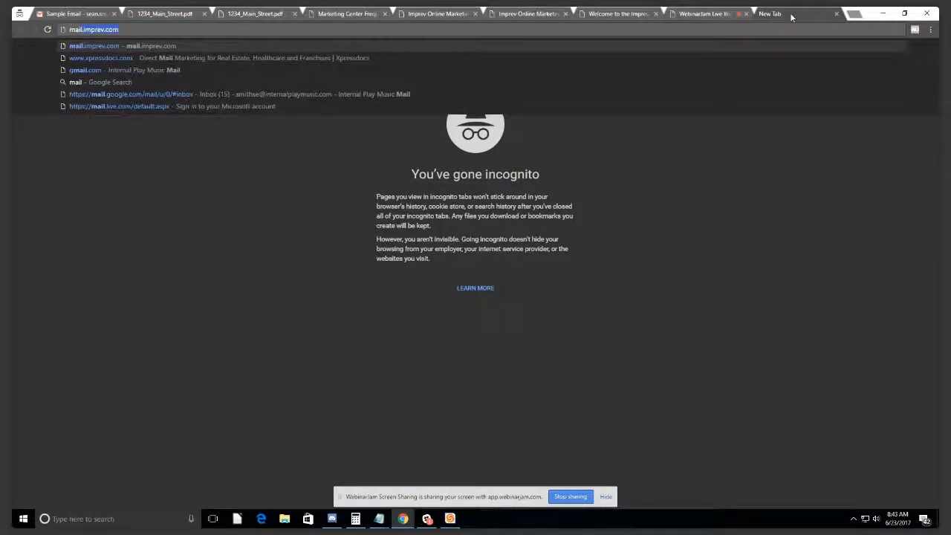
pyautogui.press('Return')
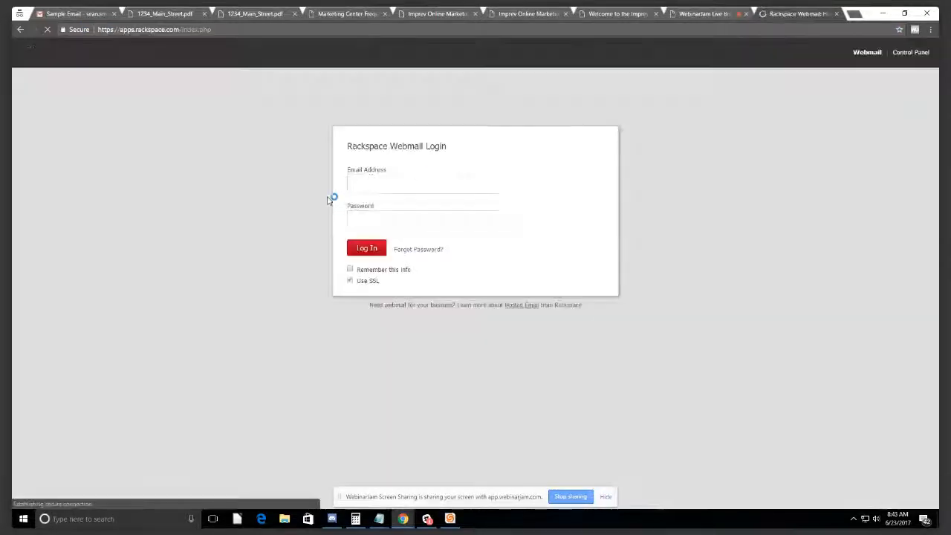
# Step: Log in to Rackspace Webmail with the saved email and the account password
pyautogui.click(384, 183)
pyautogui.write('s')
pyautogui.click(378, 200)
pyautogui.press('Tab')
pyautogui.write('•••••')
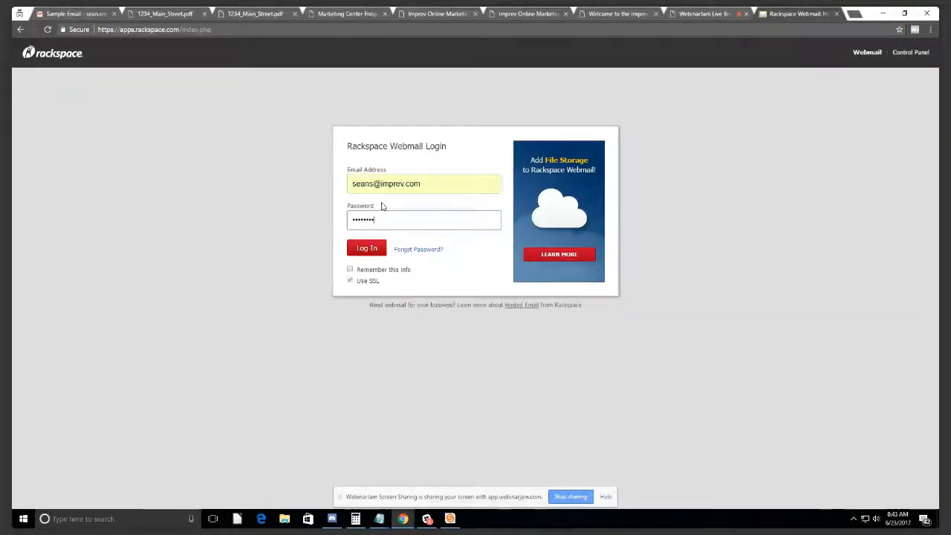
pyautogui.press('Return')
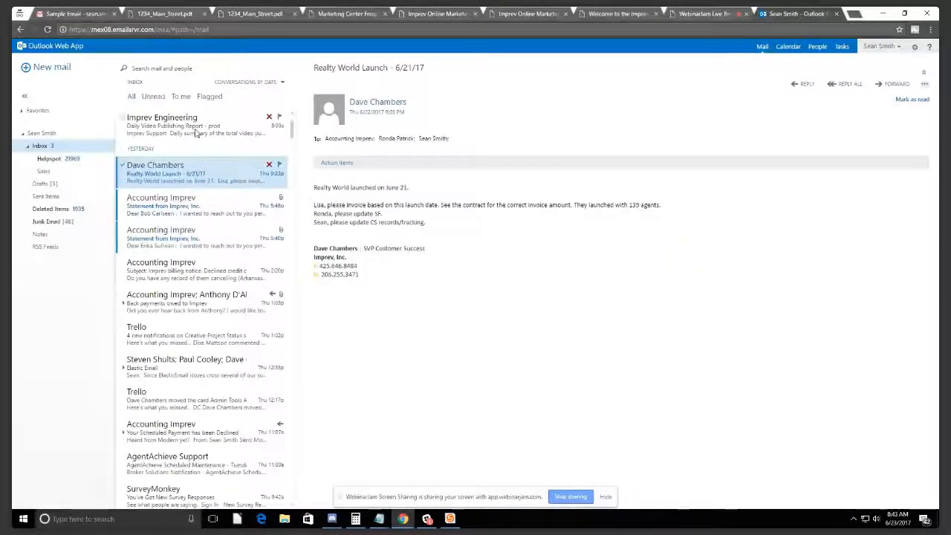
# Step: Read the Daily Video Publishing Report email, view the sample Gmail message, then return to Marketing Center
pyautogui.click(197, 133)
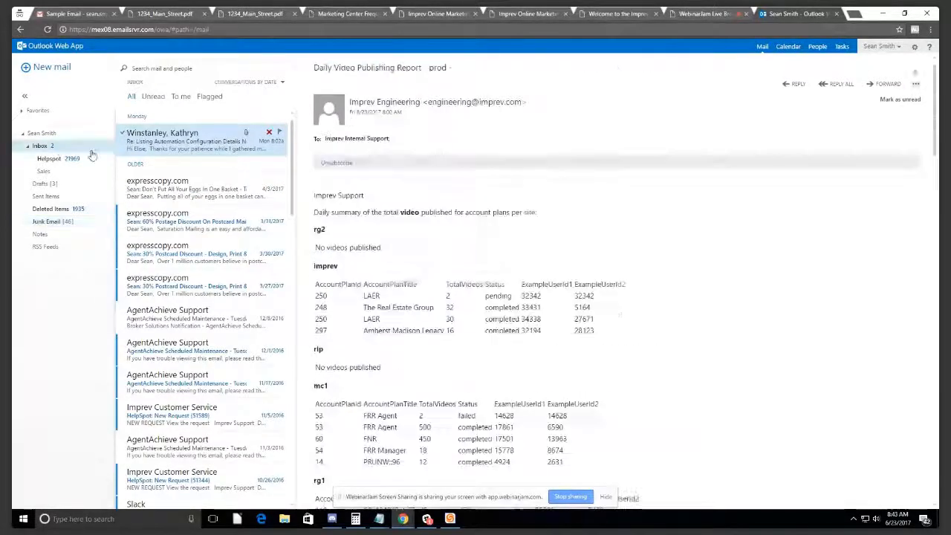
pyautogui.click(78, 13)
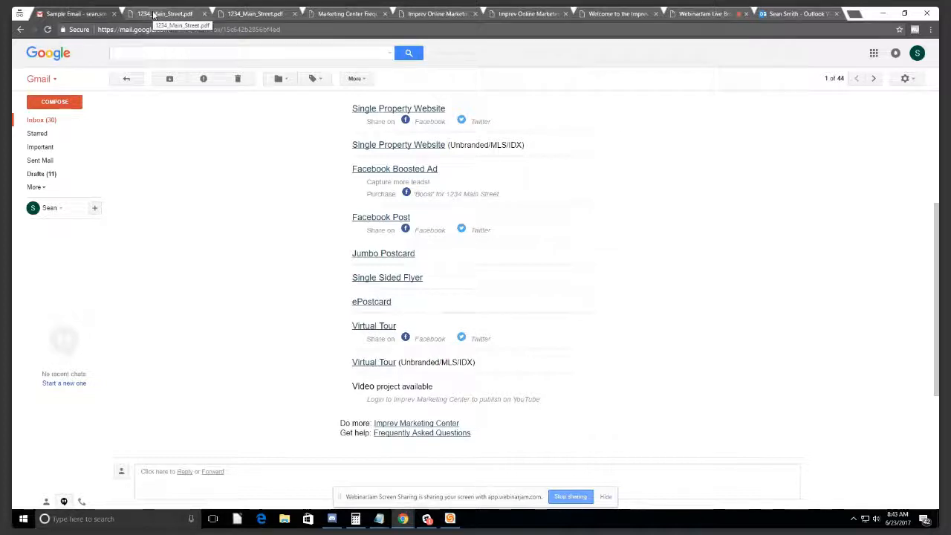
pyautogui.click(556, 13)
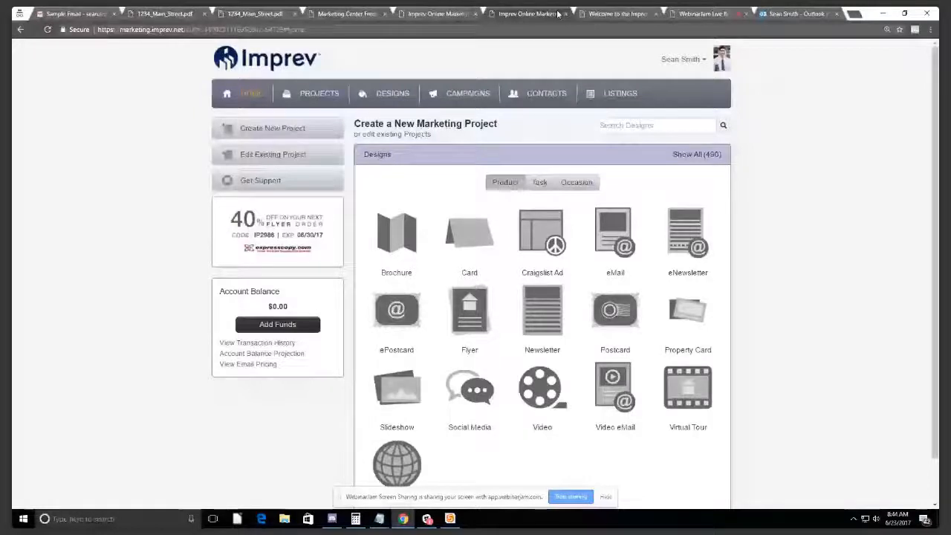
# Step: Close the 'Email sent' success tab, view the 1234_Main_Street.pdf flyer, and return to Marketing Center
pyautogui.click(454, 13)
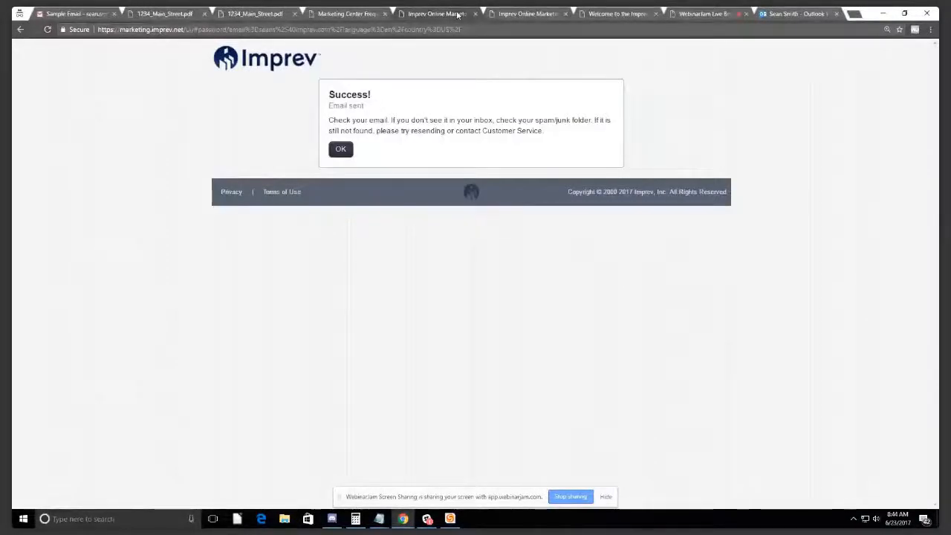
pyautogui.middleClick(457, 14)
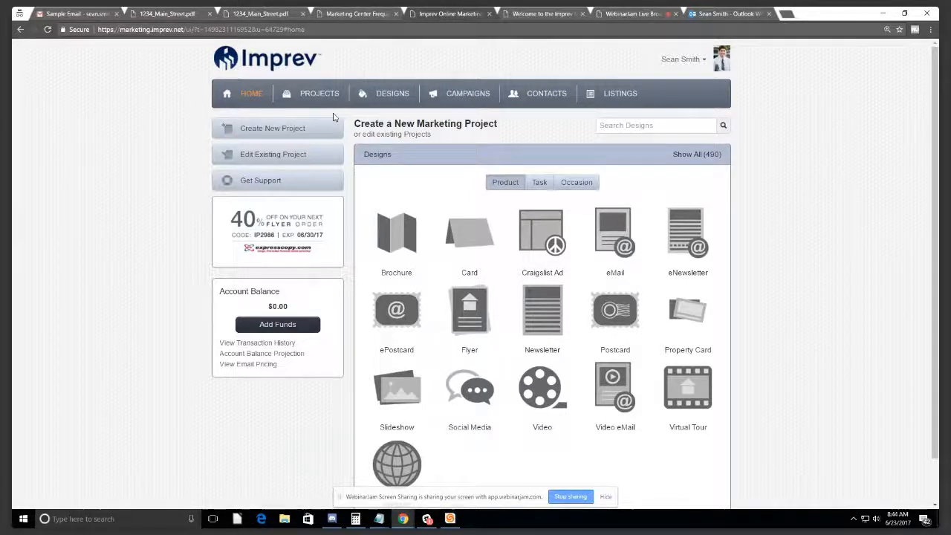
pyautogui.click(260, 12)
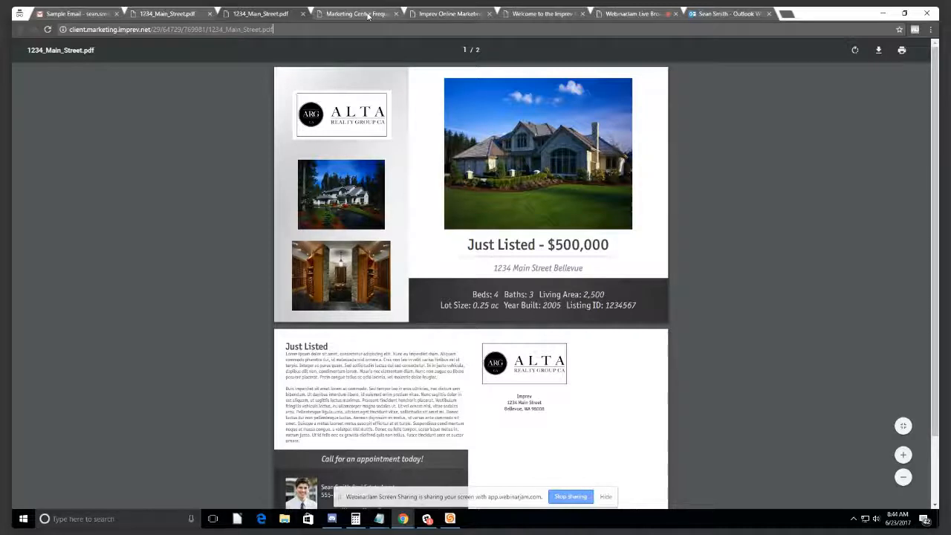
pyautogui.click(436, 13)
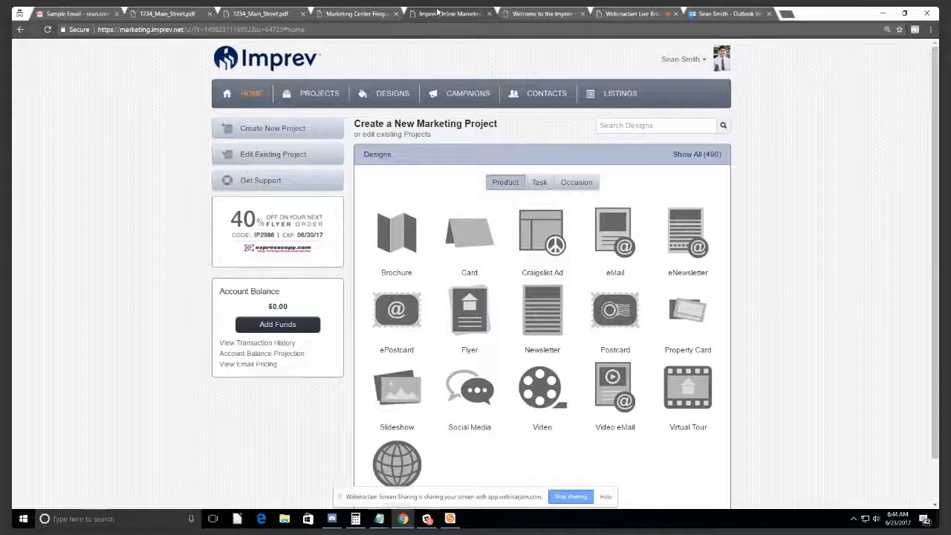
# Step: View the seven projects in the 1234 Main Street folder under PROJECTS
pyautogui.click(325, 101)
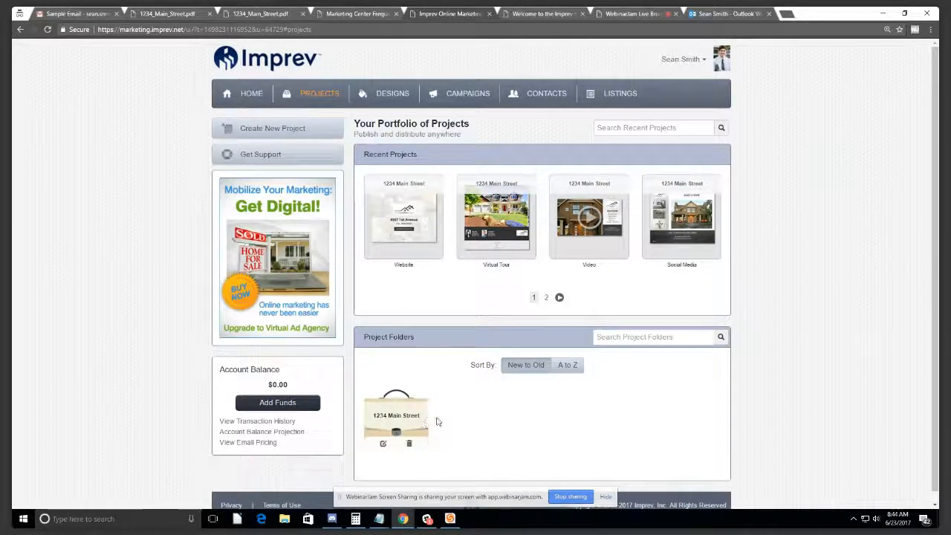
pyautogui.click(387, 422)
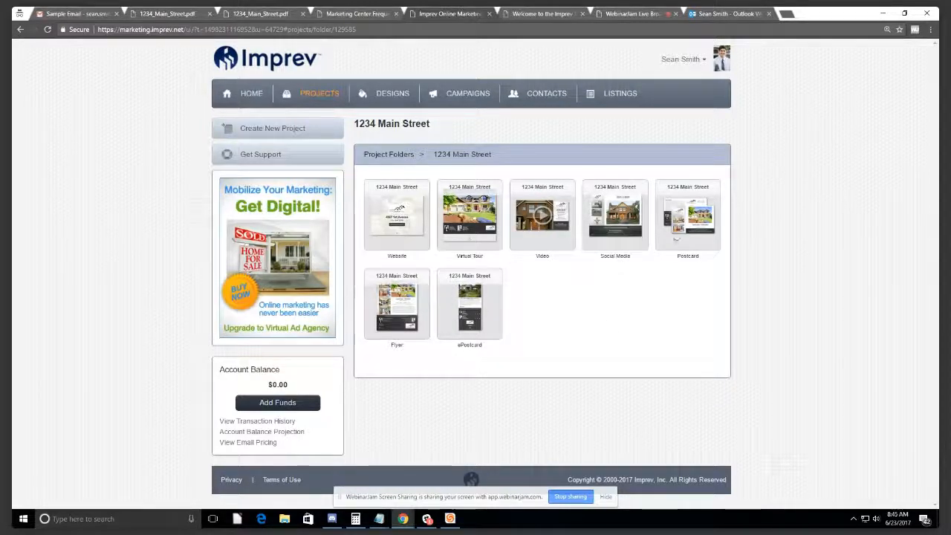
pyautogui.click(696, 220)
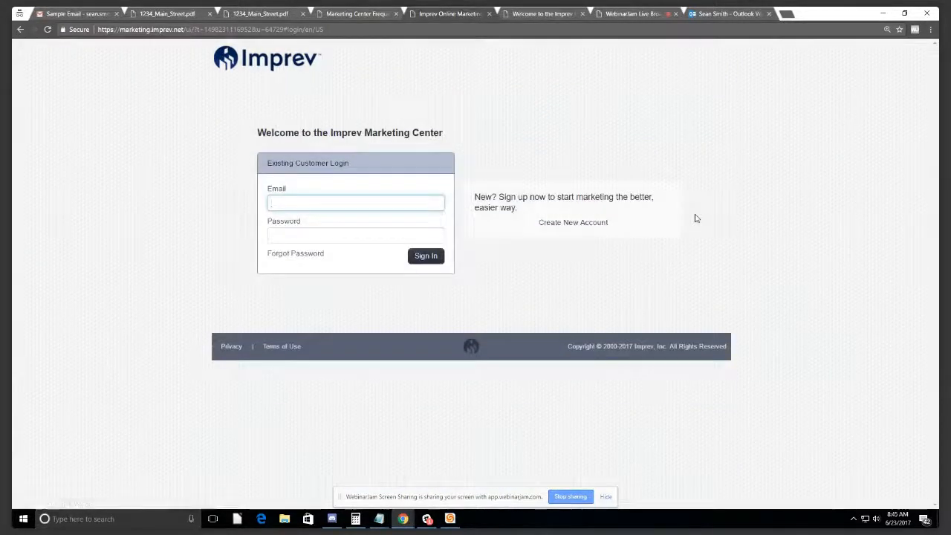
# Step: Close the login tab and look through the FAQ, Welcome email and listing flyer PDF tabs
pyautogui.click(489, 14)
pyautogui.click(378, 12)
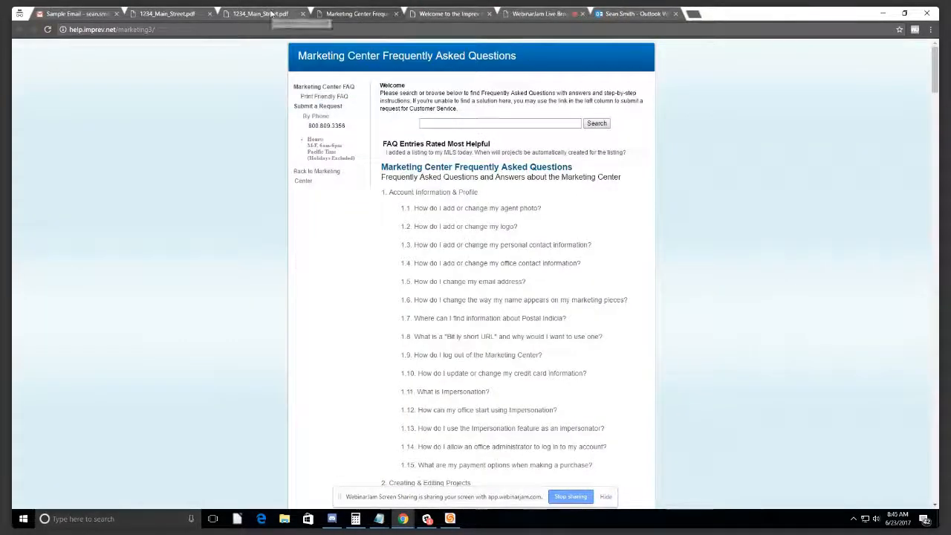
pyautogui.click(453, 13)
pyautogui.click(358, 13)
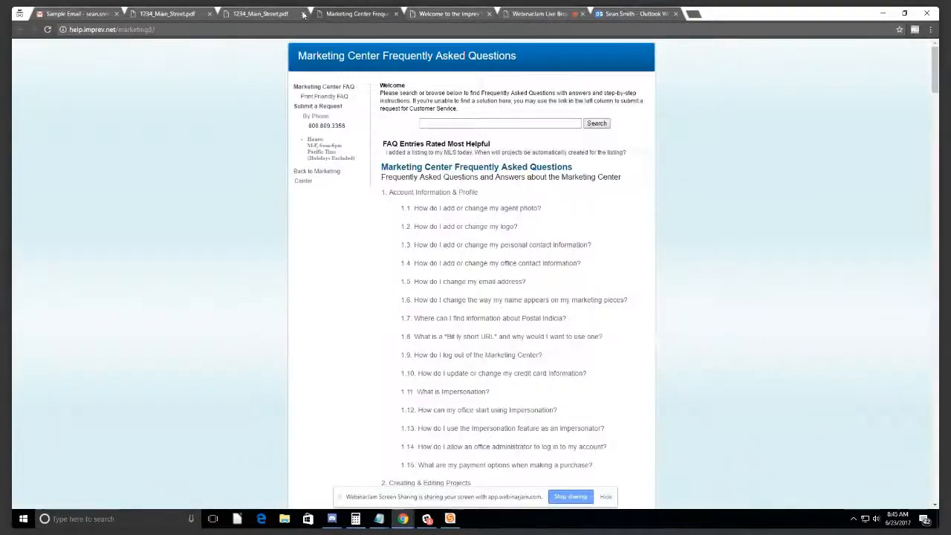
pyautogui.click(283, 13)
pyautogui.click(175, 13)
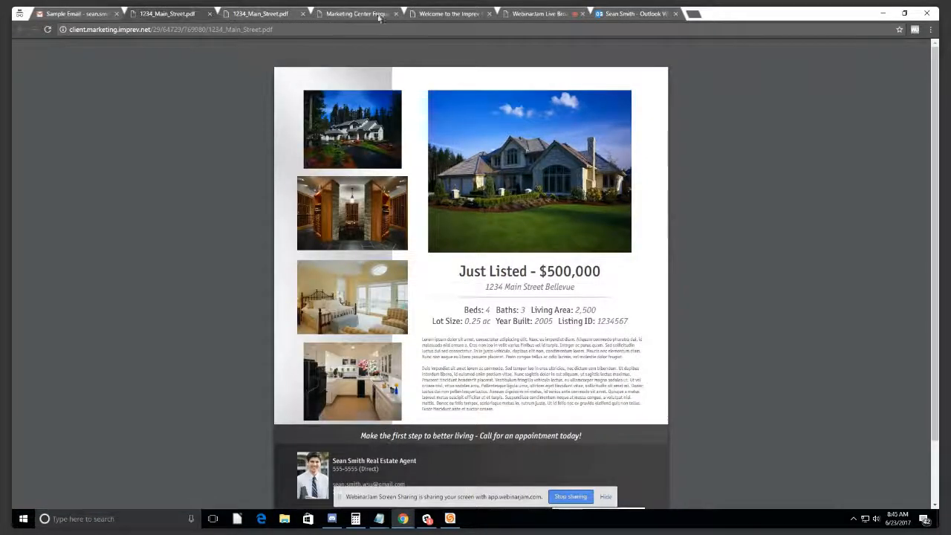
pyautogui.click(422, 13)
pyautogui.click(364, 13)
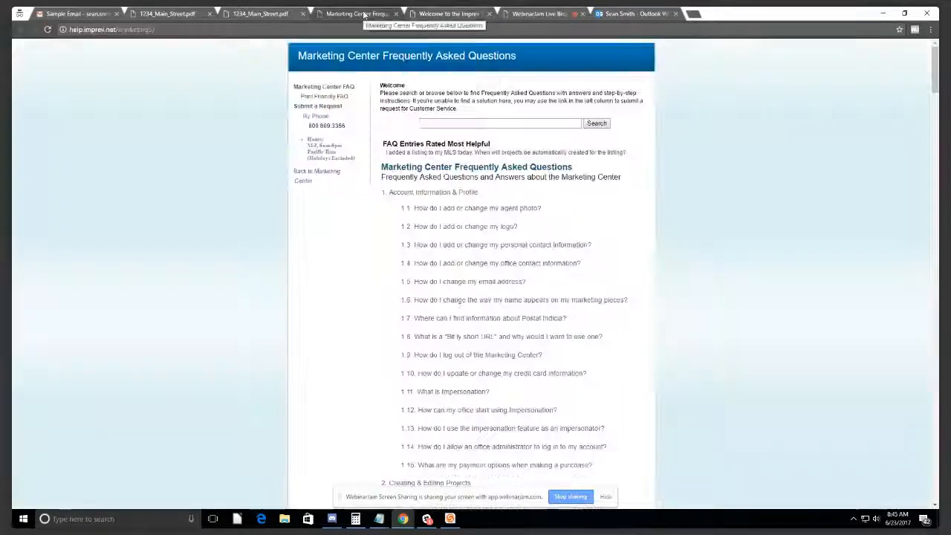
pyautogui.click(267, 13)
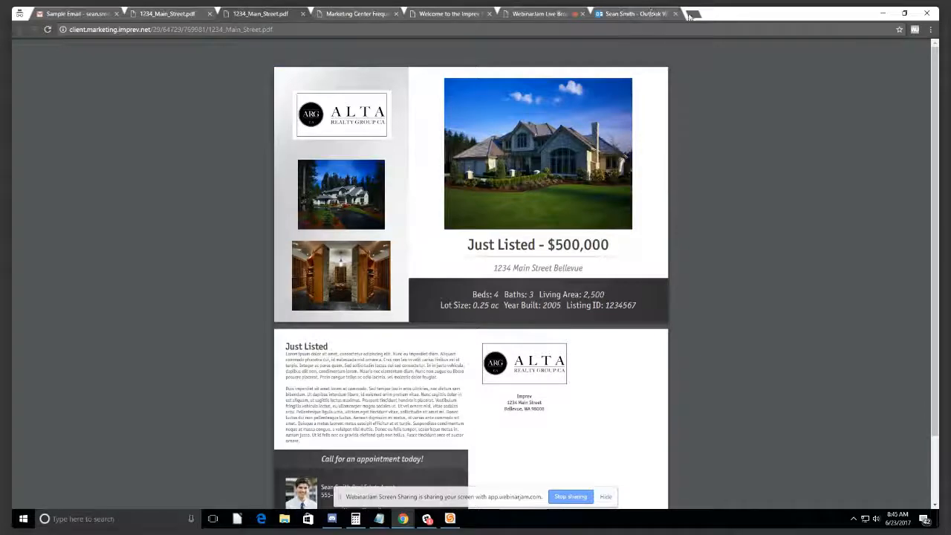
# Step: Load marketing.imprev.net/admin-js/#login in a new tab
pyautogui.click(695, 13)
pyautogui.write('mark')
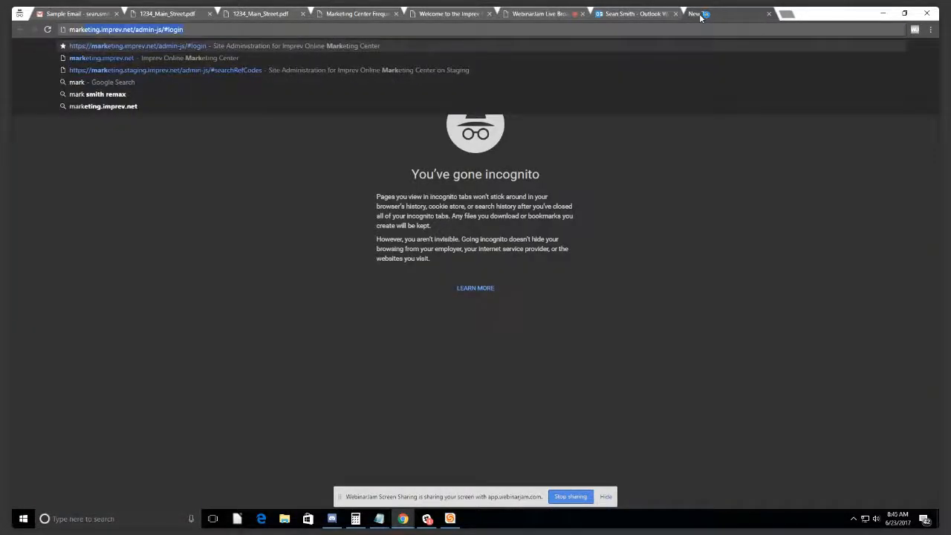
pyautogui.press('Return')
# Step: Search User Profiles by the user's first and last name, then auto-login as the second match
pyautogui.click(359, 416)
pyautogui.press('Tab')
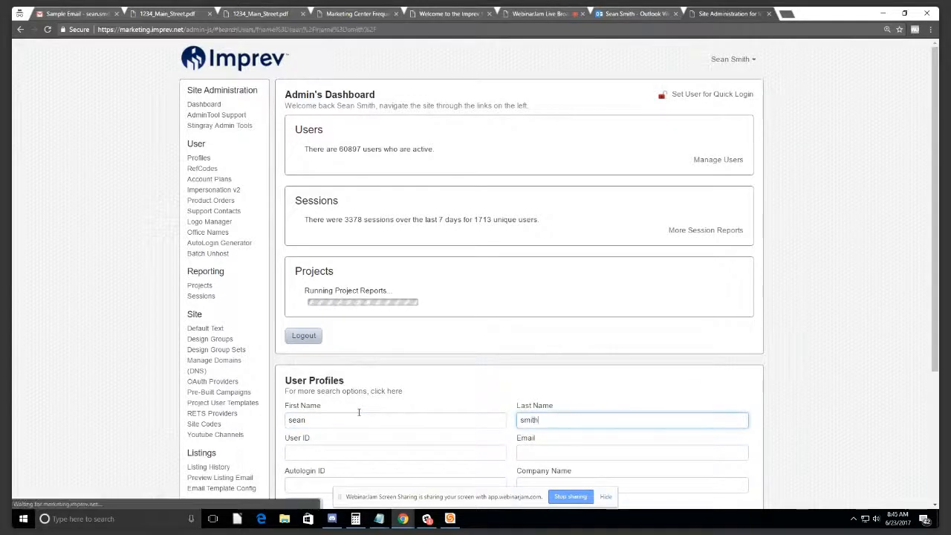
pyautogui.press('Return')
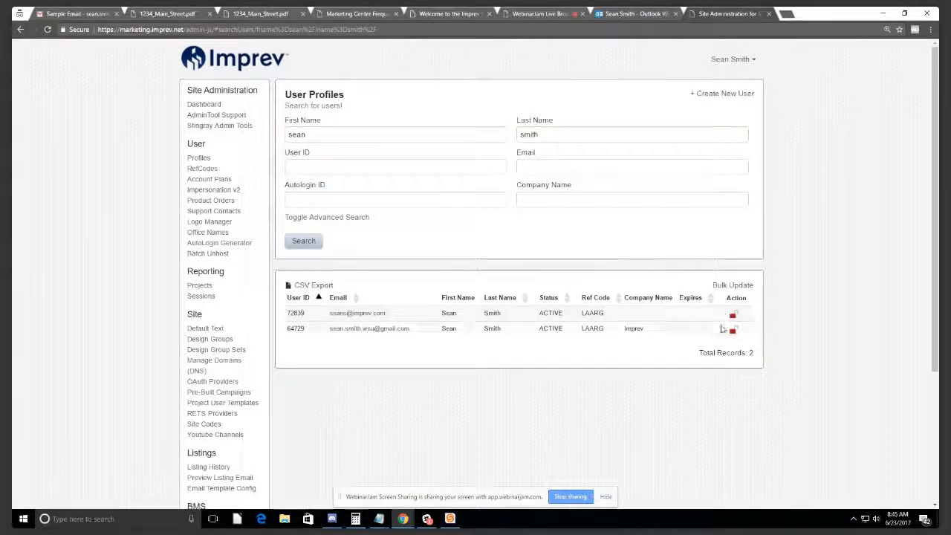
pyautogui.click(733, 329)
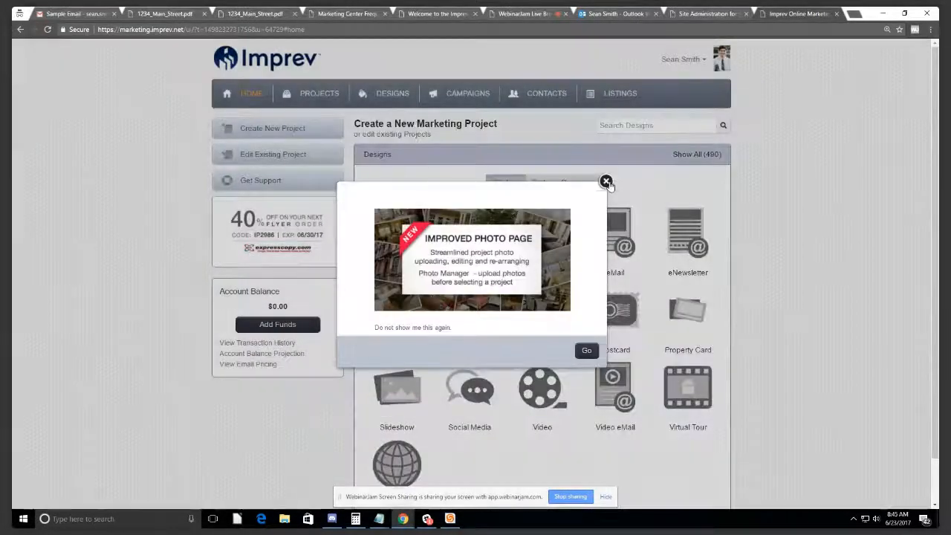
# Step: Dismiss the Improved Photo Page announcement and open the 1234 Main Street Postcard project
pyautogui.click(606, 182)
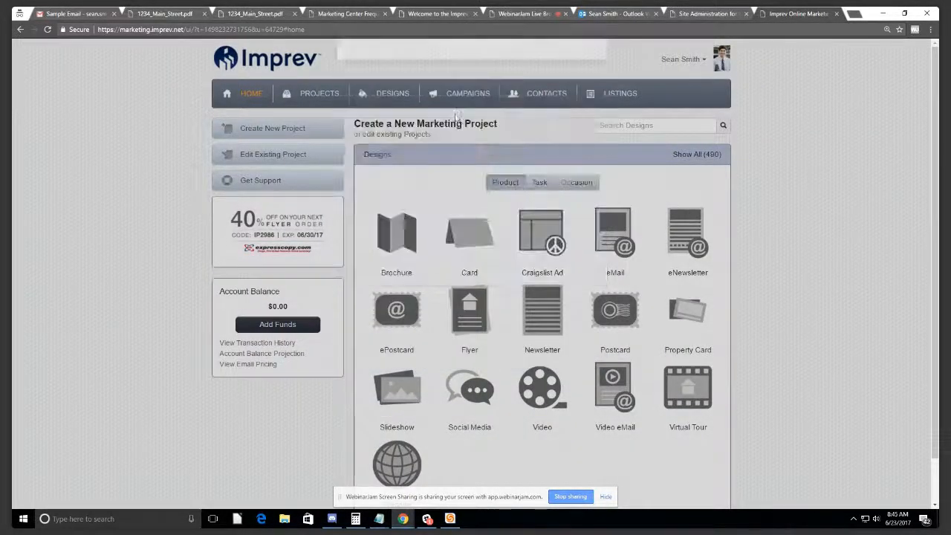
pyautogui.click(320, 93)
pyautogui.click(396, 416)
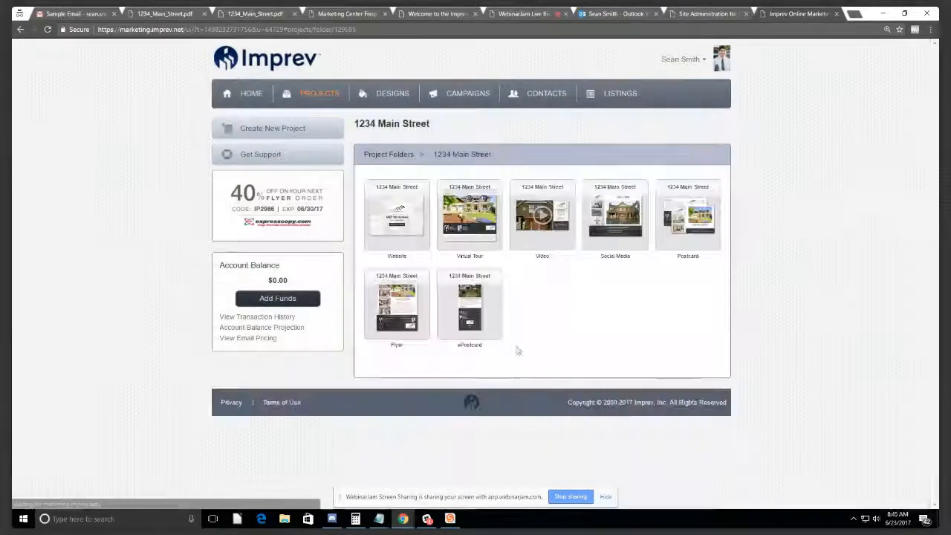
pyautogui.click(682, 217)
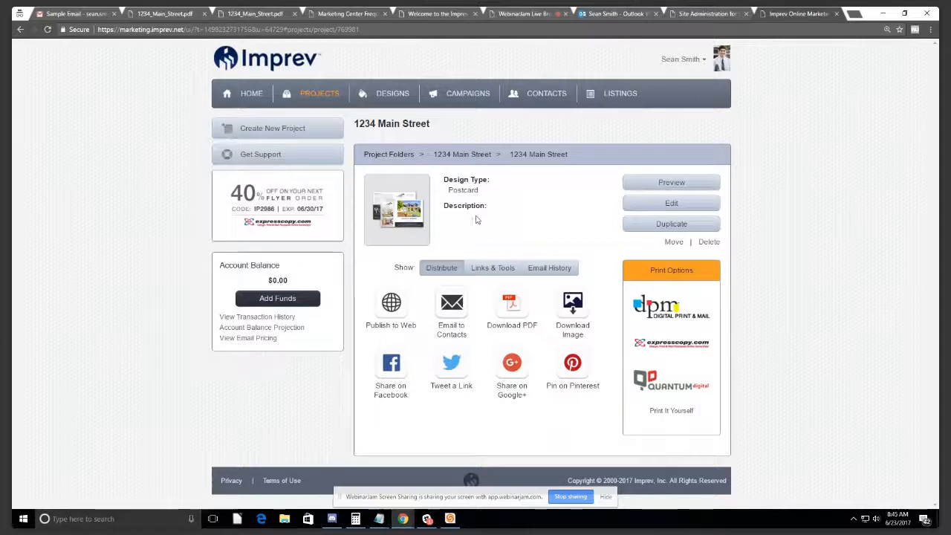
# Step: Return to the portfolio and reopen the 1234 Main Street Postcard in its Project Info editor
pyautogui.click(327, 95)
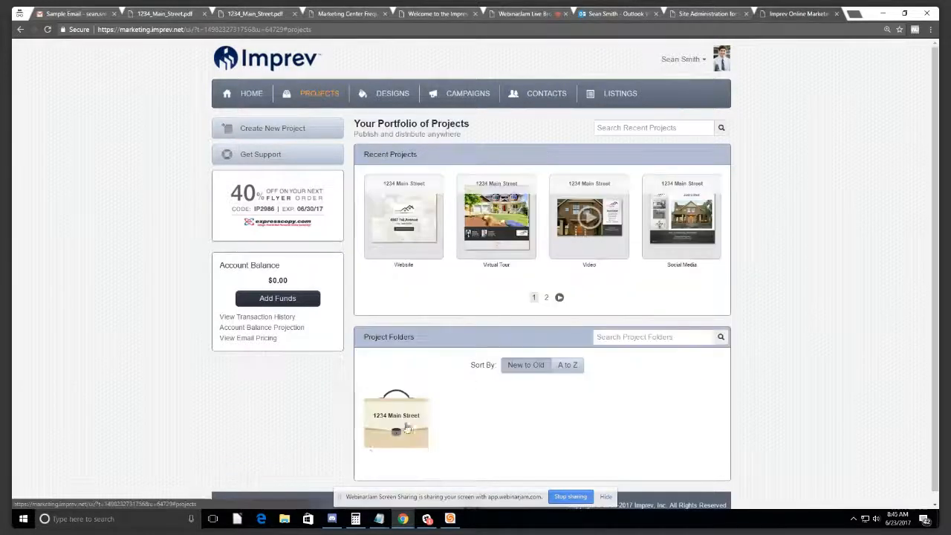
pyautogui.click(401, 431)
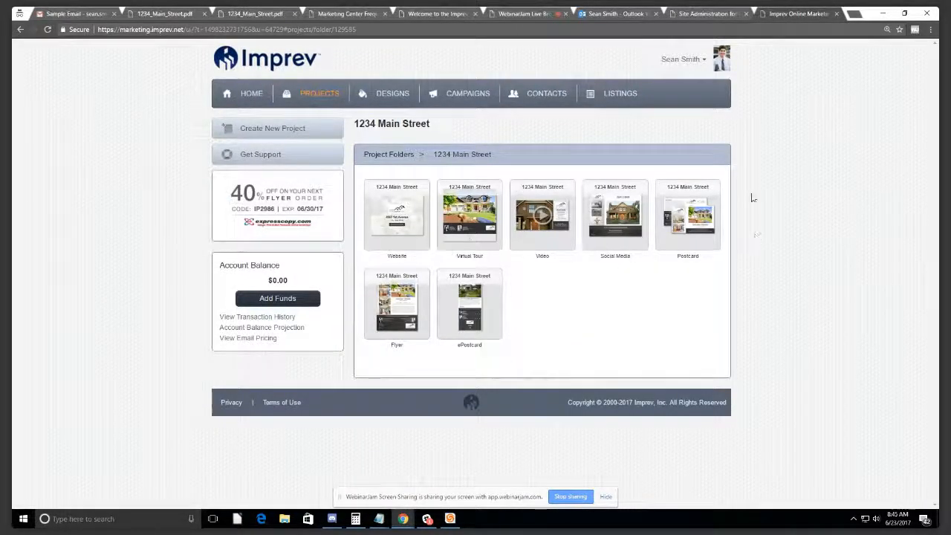
pyautogui.click(682, 214)
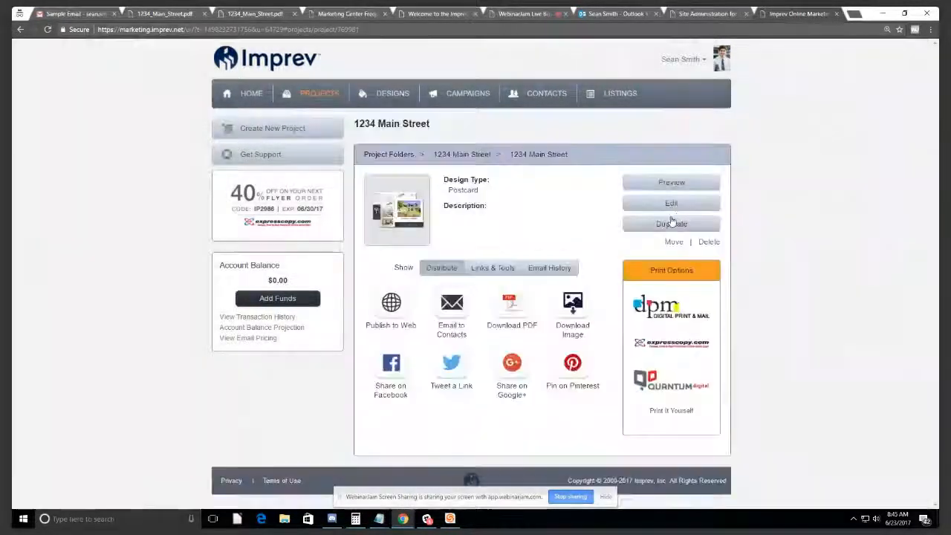
pyautogui.doubleClick(670, 205)
# Step: Edit the postcard, swap Photo 1 for the kitchen shot from Project Photos, and save
pyautogui.click(679, 210)
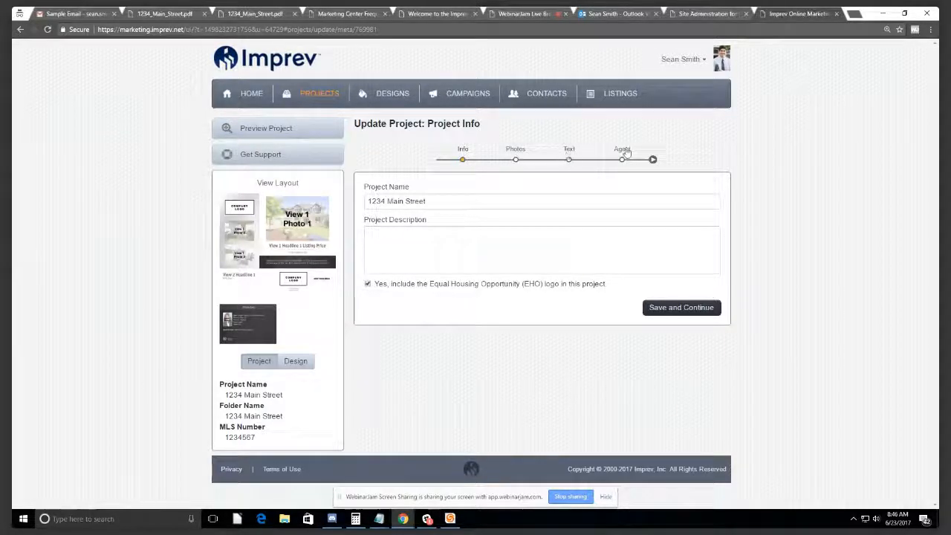
pyautogui.click(517, 156)
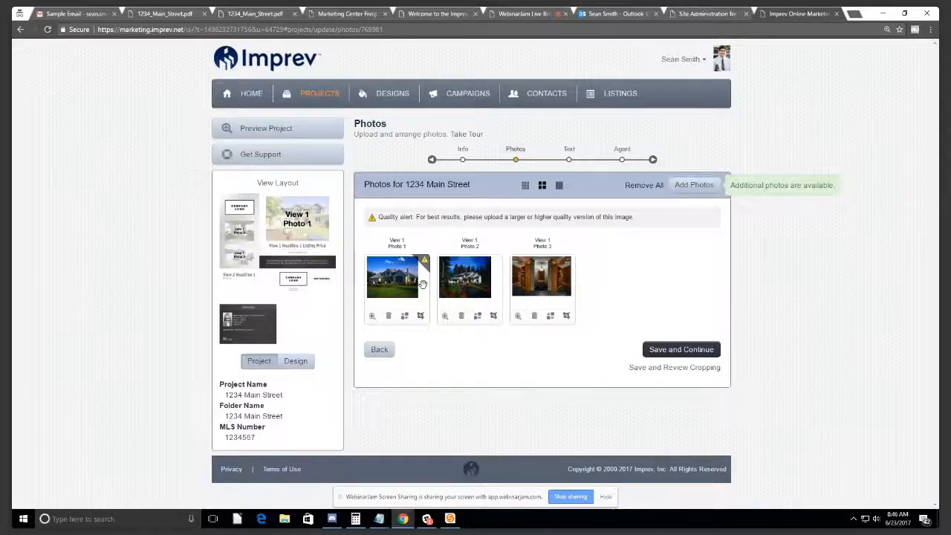
pyautogui.click(404, 317)
pyautogui.click(464, 226)
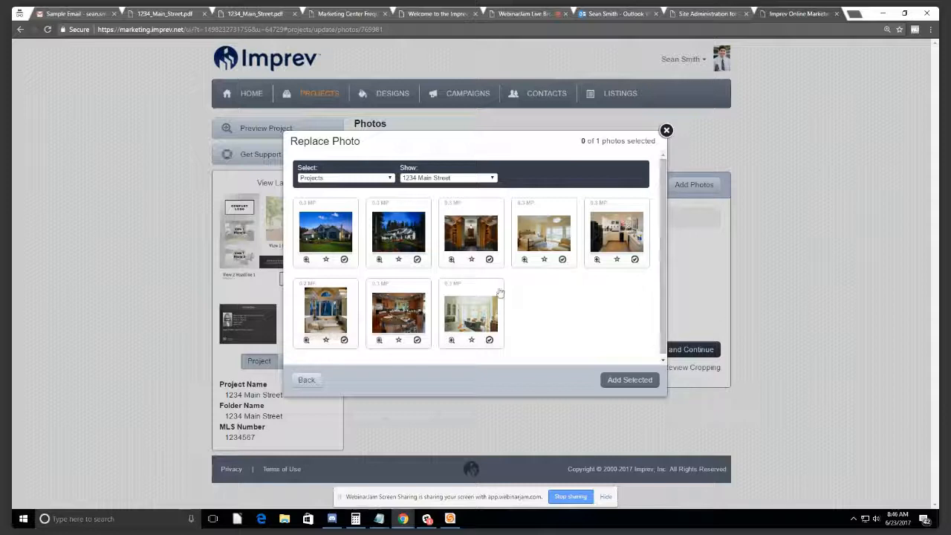
pyautogui.click(400, 310)
pyautogui.click(630, 380)
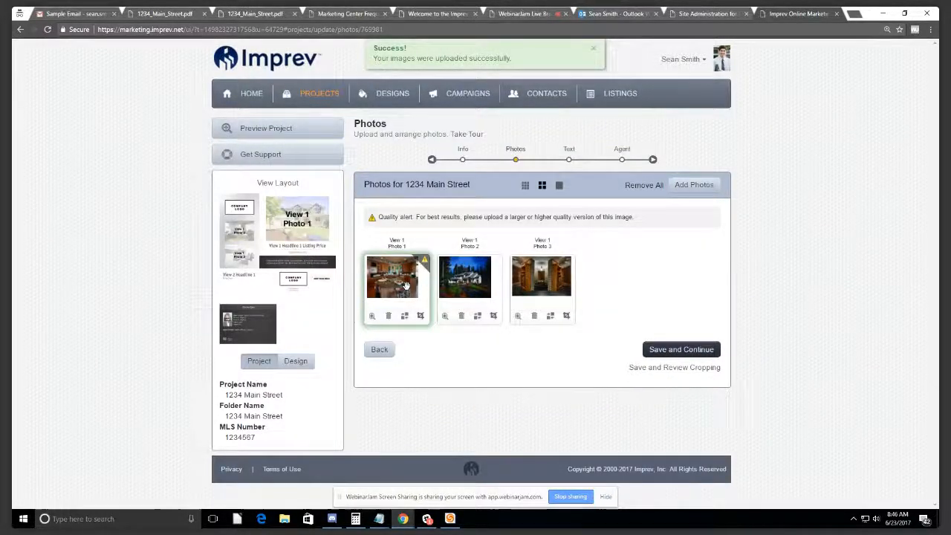
pyautogui.click(665, 352)
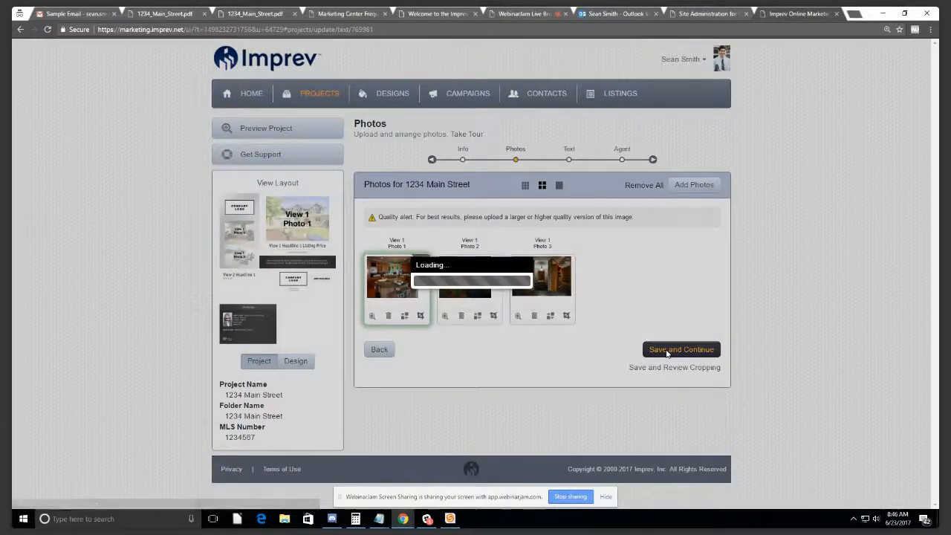
# Step: Scroll through the Update Text fields, then go back to the Portfolio of Projects
pyautogui.scroll(-2, 471, 283)
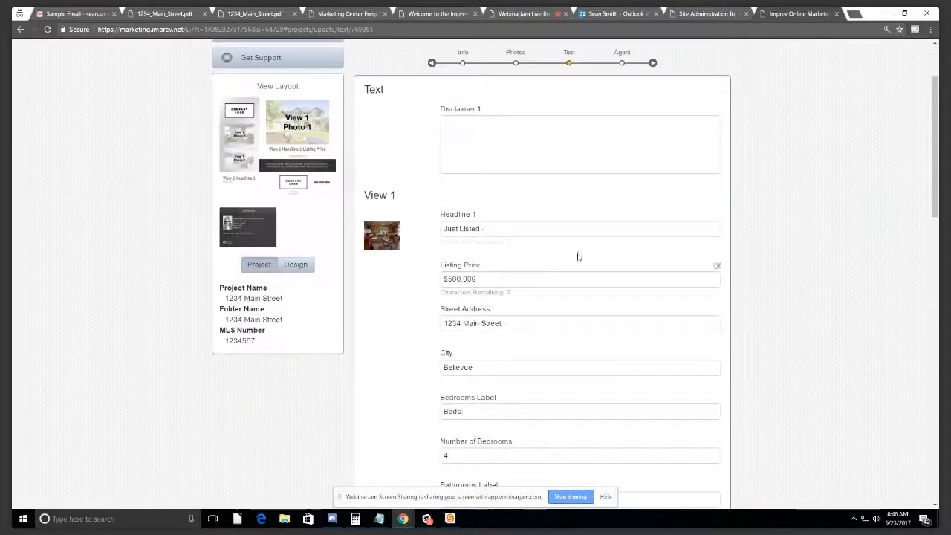
pyautogui.scroll(-4, 534, 155)
pyautogui.scroll(5, 587, 214)
pyautogui.scroll(-12, 555, 213)
pyautogui.scroll(13, 559, 212)
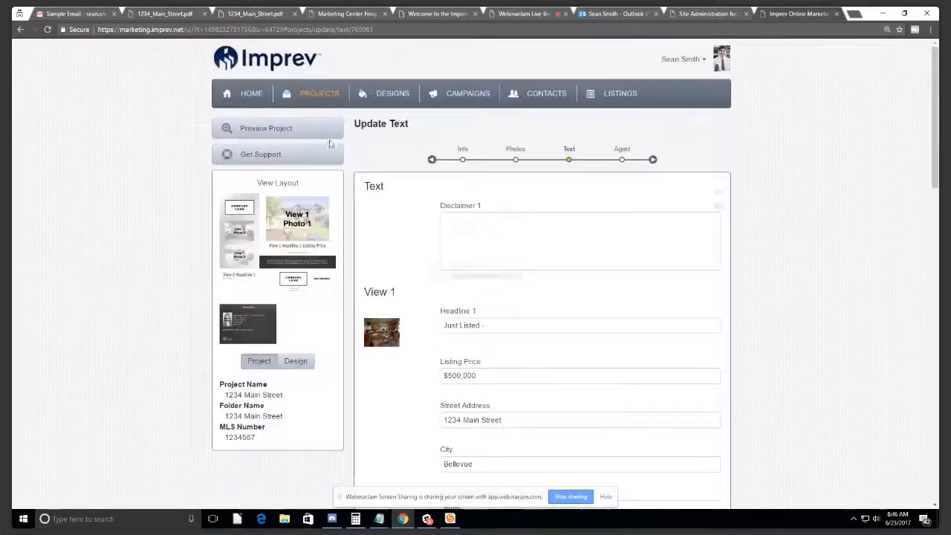
pyautogui.click(329, 102)
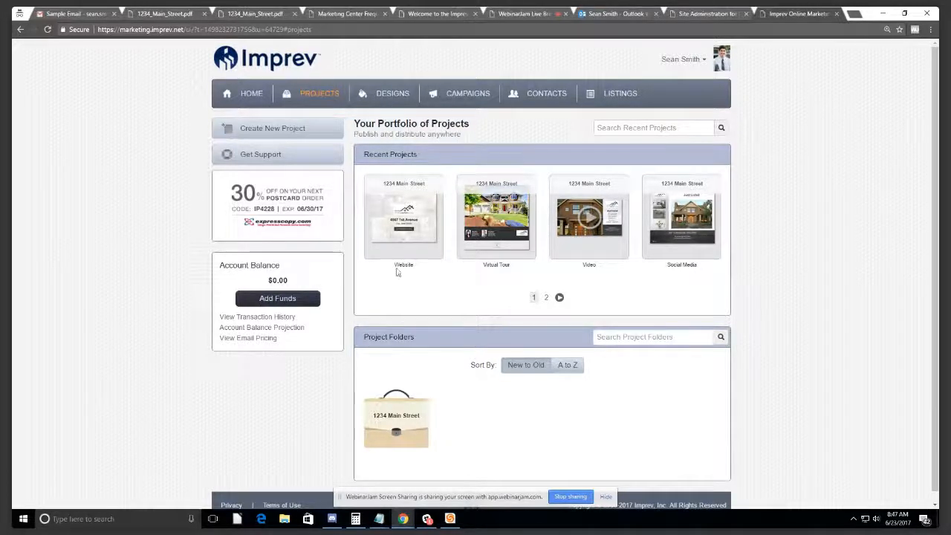
# Step: Open DESIGNS and scroll through the recent designs
pyautogui.click(383, 95)
pyautogui.scroll(-1, 544, 163)
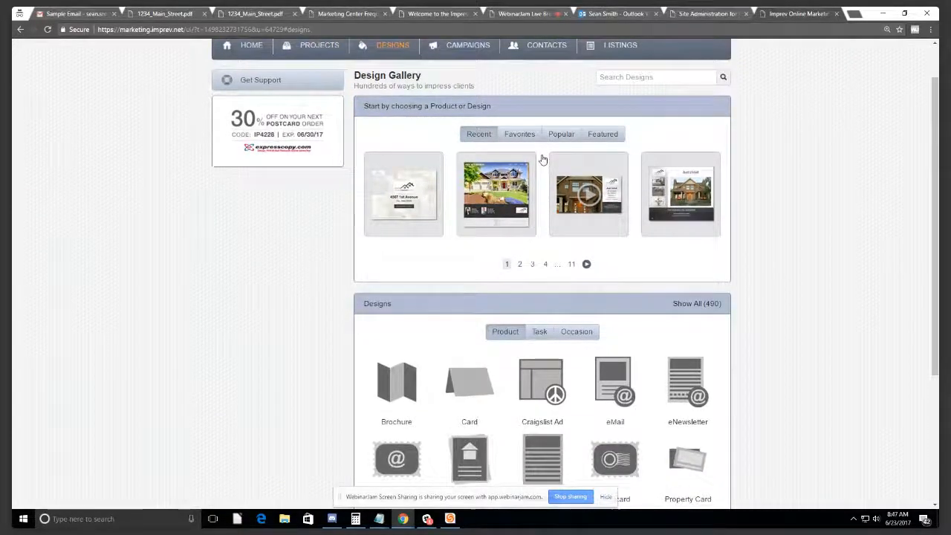
pyautogui.scroll(1, 542, 160)
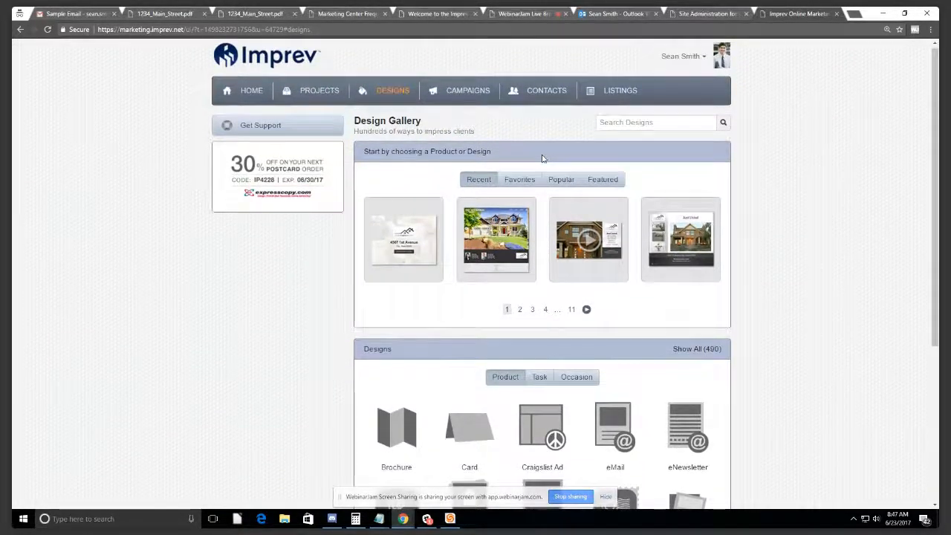
pyautogui.scroll(-3, 542, 158)
pyautogui.scroll(-2, 542, 159)
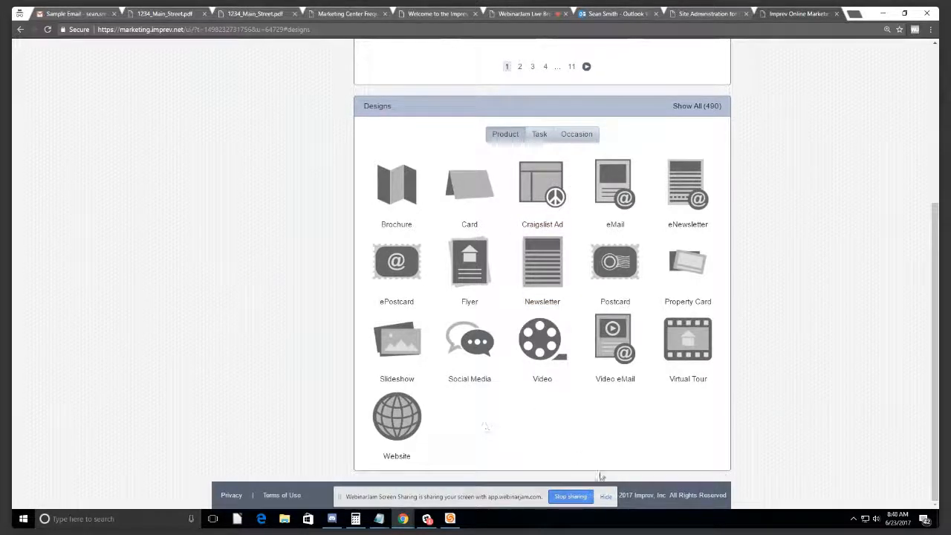
# Step: Browse the product categories from Brochure through Website and filter to flyer designs
pyautogui.click(606, 497)
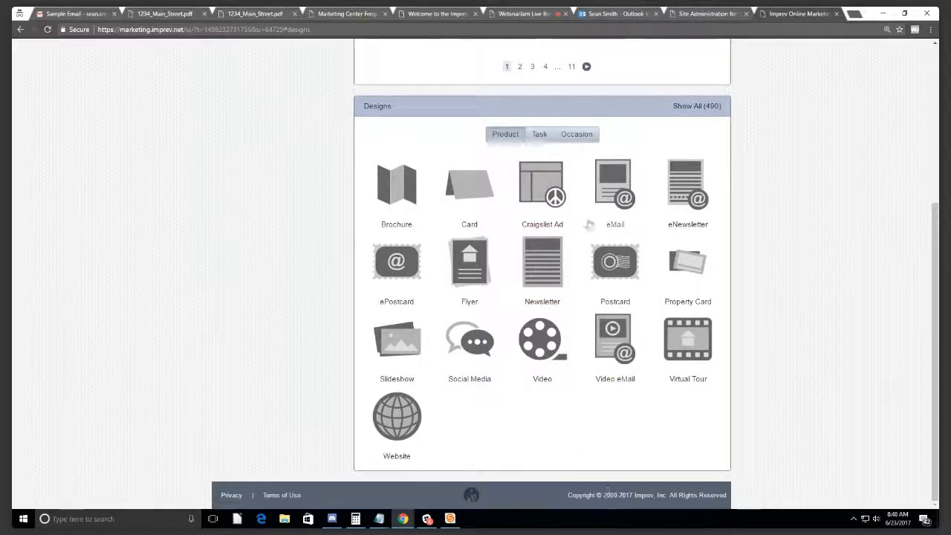
pyautogui.scroll(3, 492, 227)
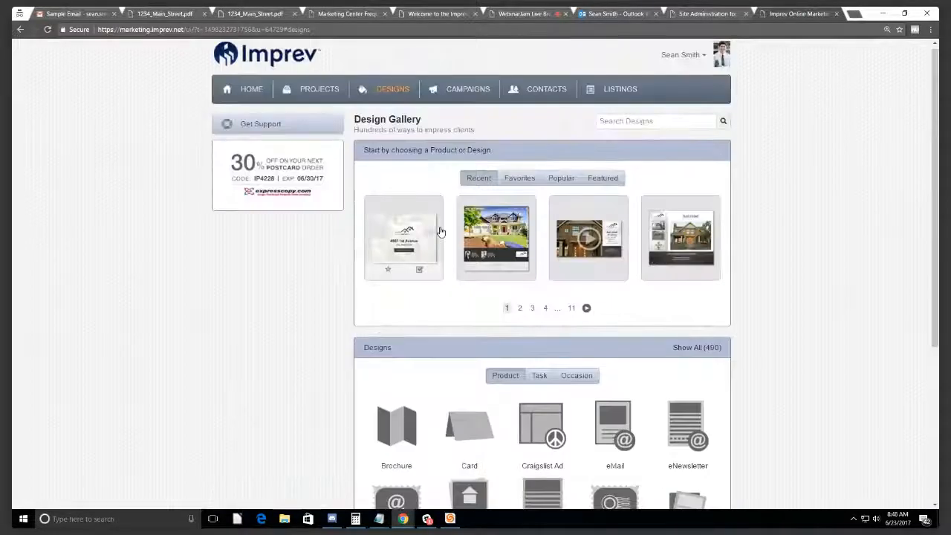
pyautogui.scroll(1, 453, 227)
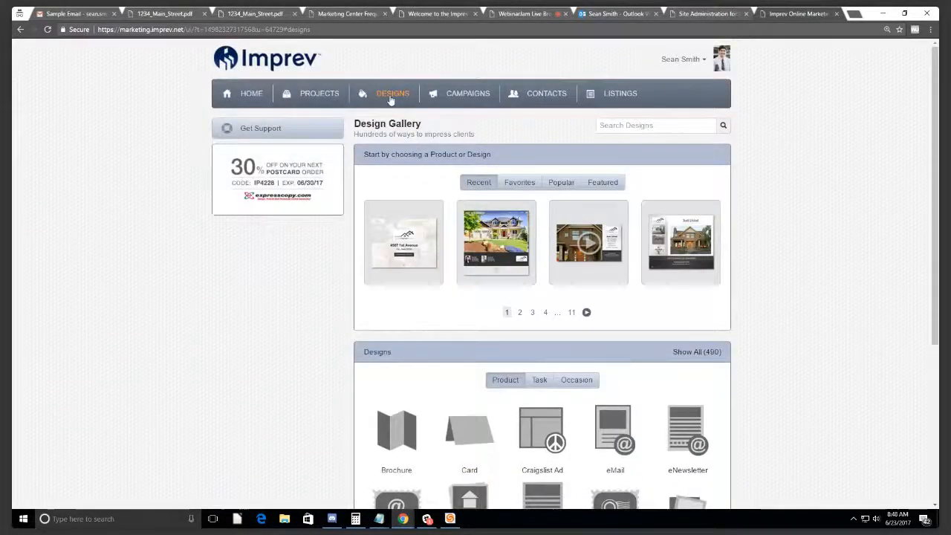
pyautogui.scroll(-3, 599, 336)
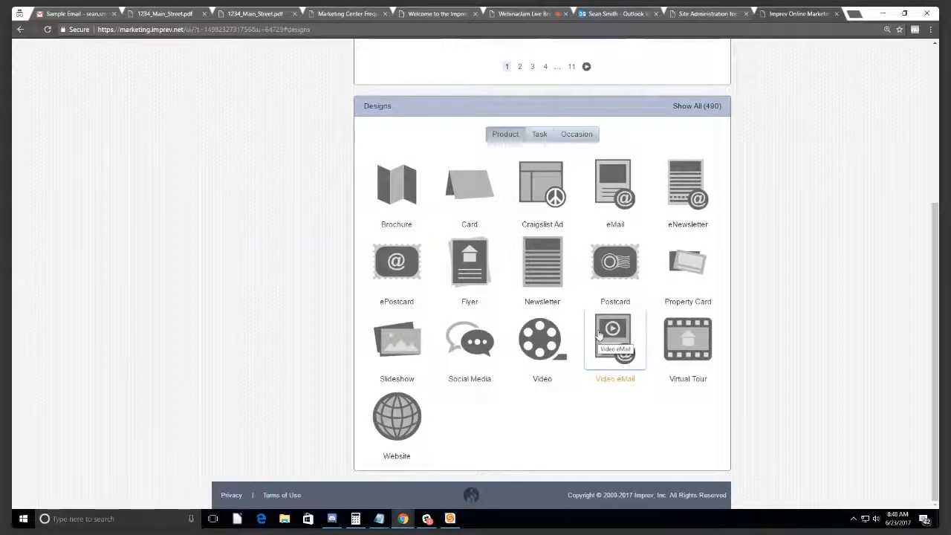
pyautogui.scroll(3, 505, 269)
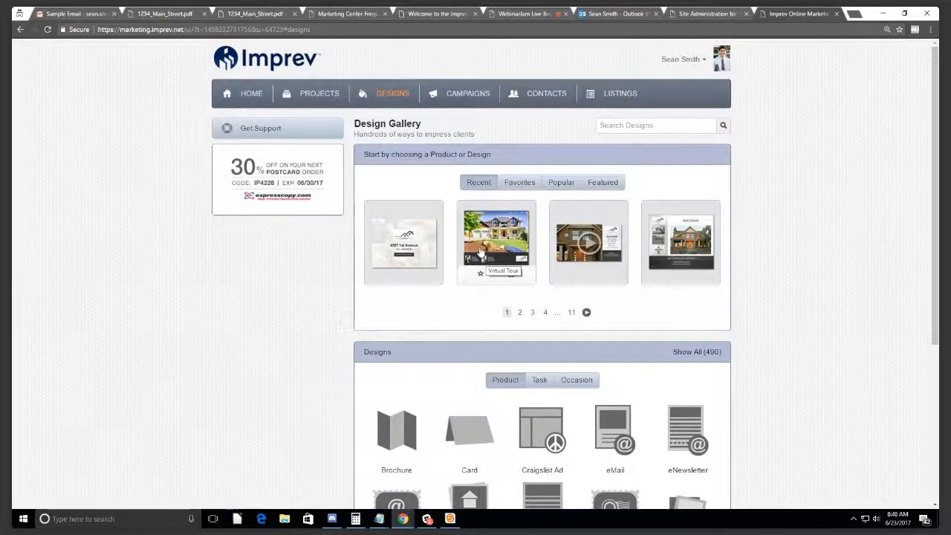
pyautogui.scroll(-3, 494, 334)
pyautogui.scroll(1, 505, 401)
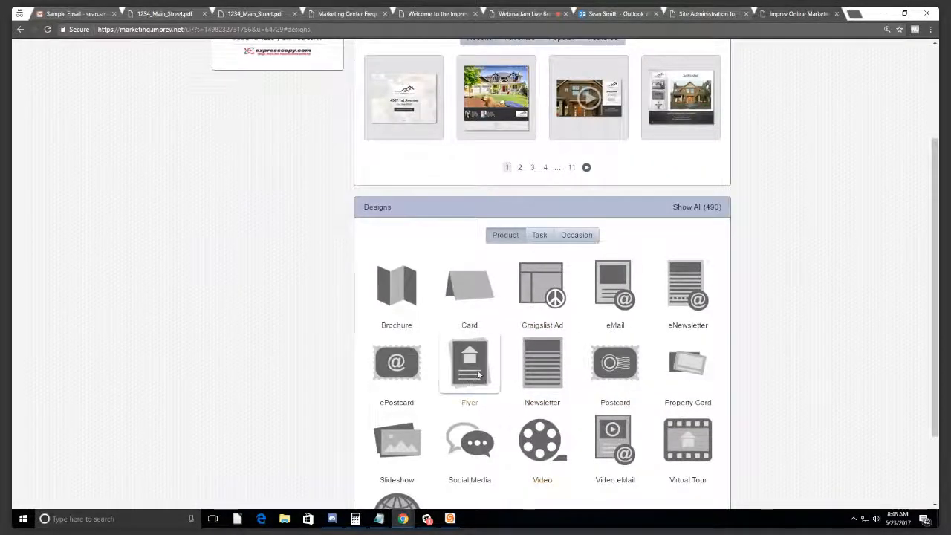
pyautogui.click(469, 376)
# Step: Page through the flyer designs, then start a new project from the Flyer 1 design
pyautogui.scroll(-1, 472, 339)
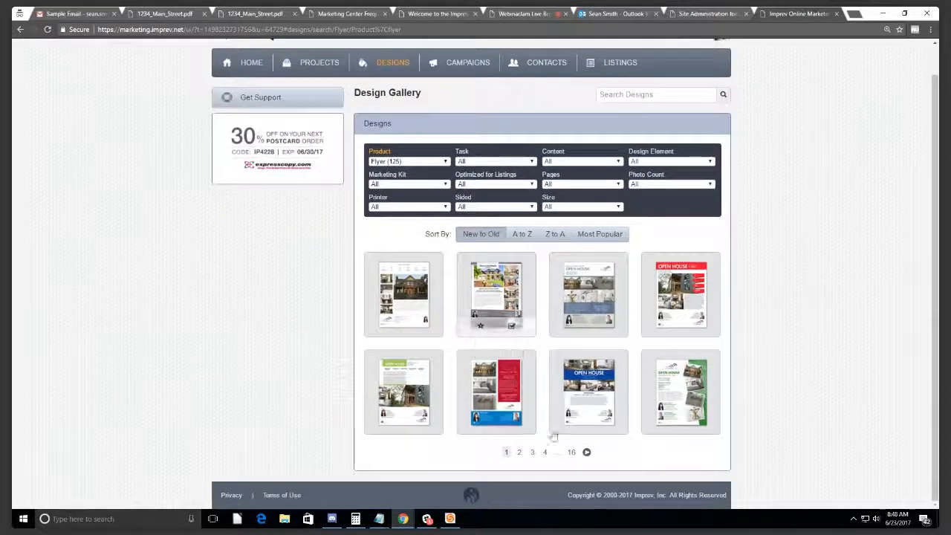
pyautogui.click(587, 451)
pyautogui.click(589, 452)
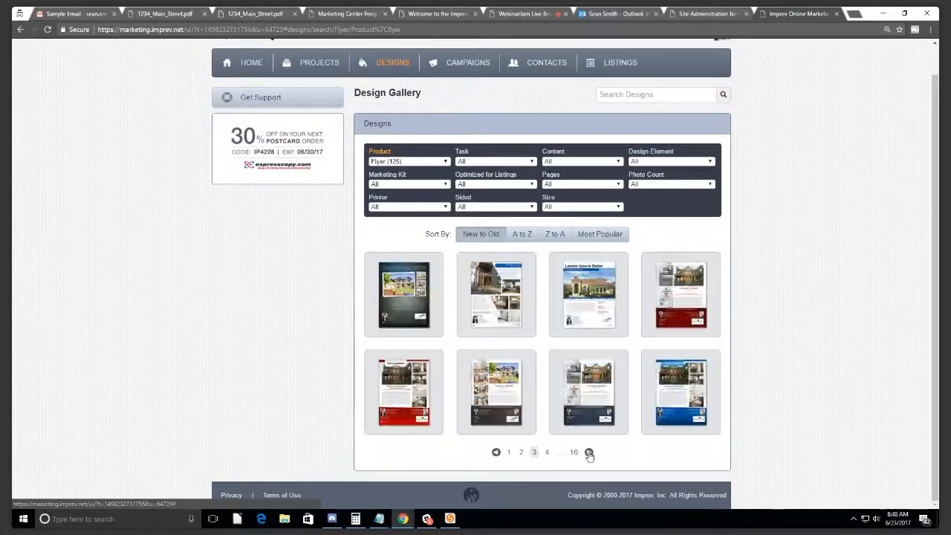
pyautogui.click(588, 452)
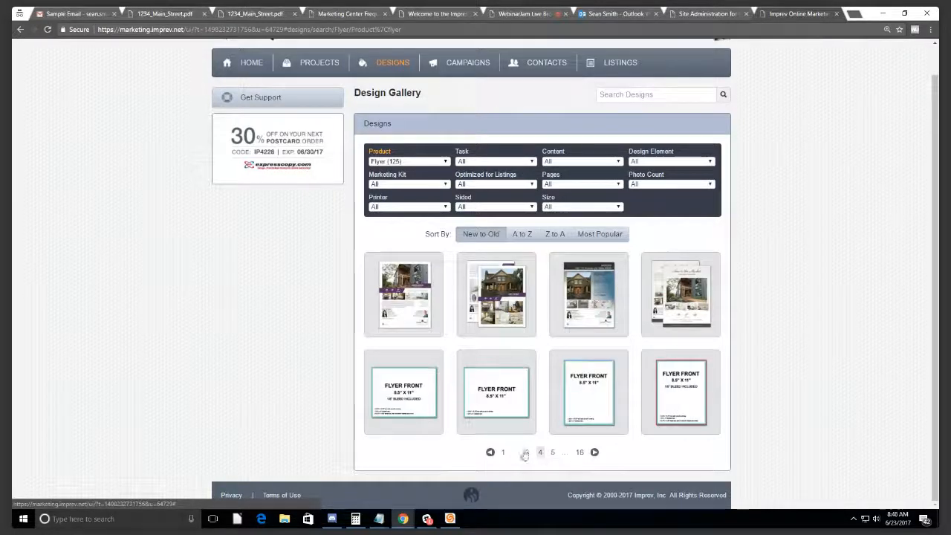
pyautogui.click(502, 453)
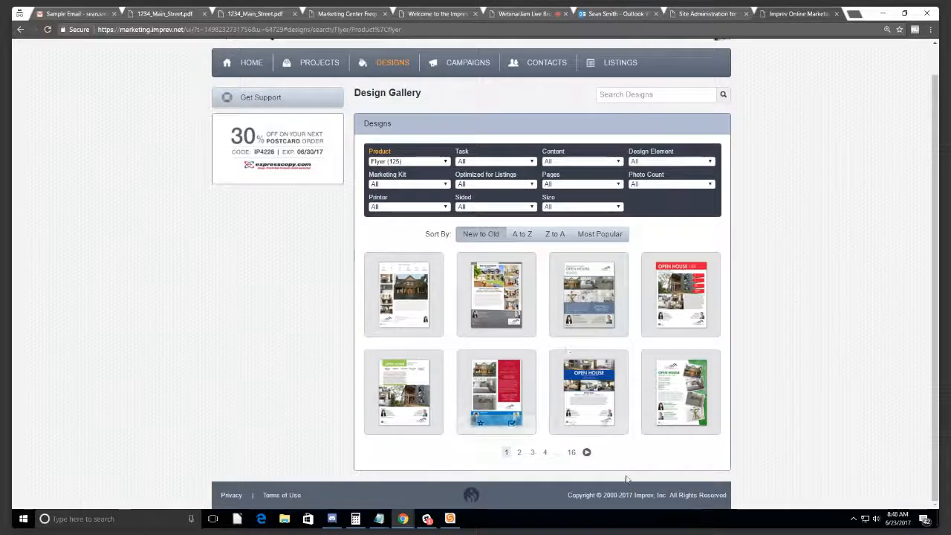
pyautogui.click(587, 453)
pyautogui.click(588, 452)
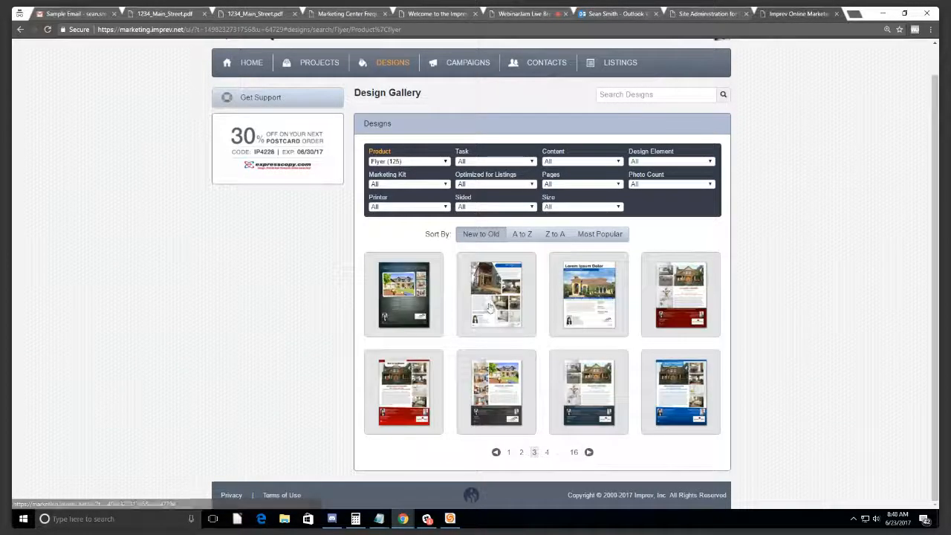
pyautogui.click(524, 320)
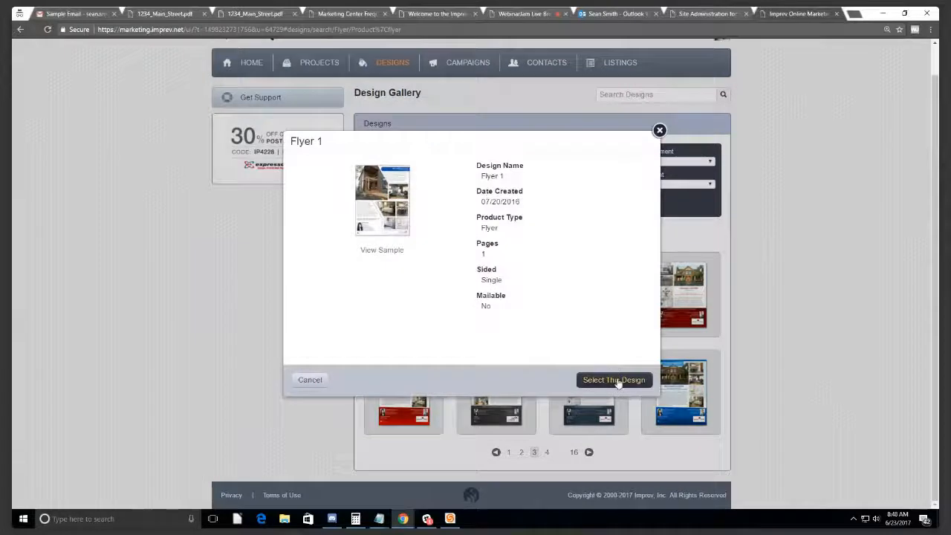
pyautogui.click(613, 379)
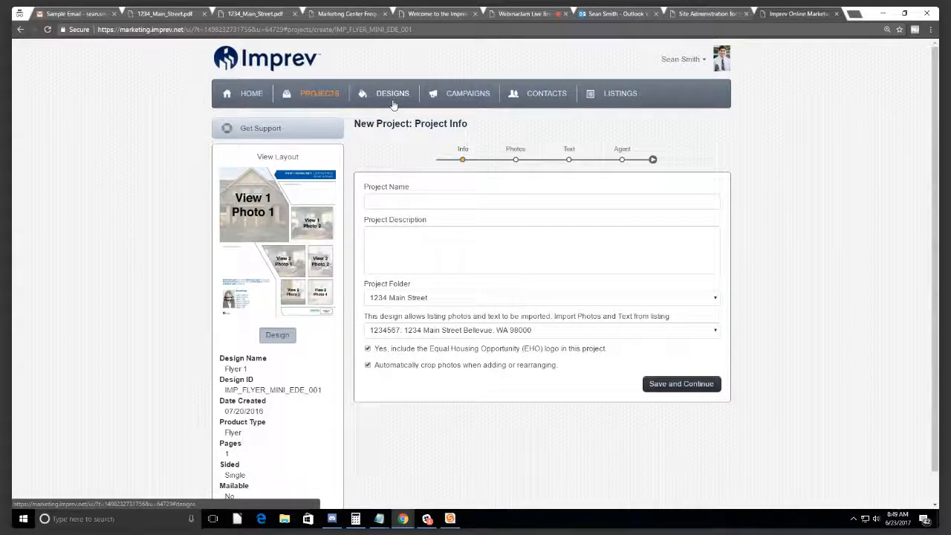
# Step: Leave the Flyer 1 project, browse the design gallery, then view the 1234 Main Street listing
pyautogui.click(393, 95)
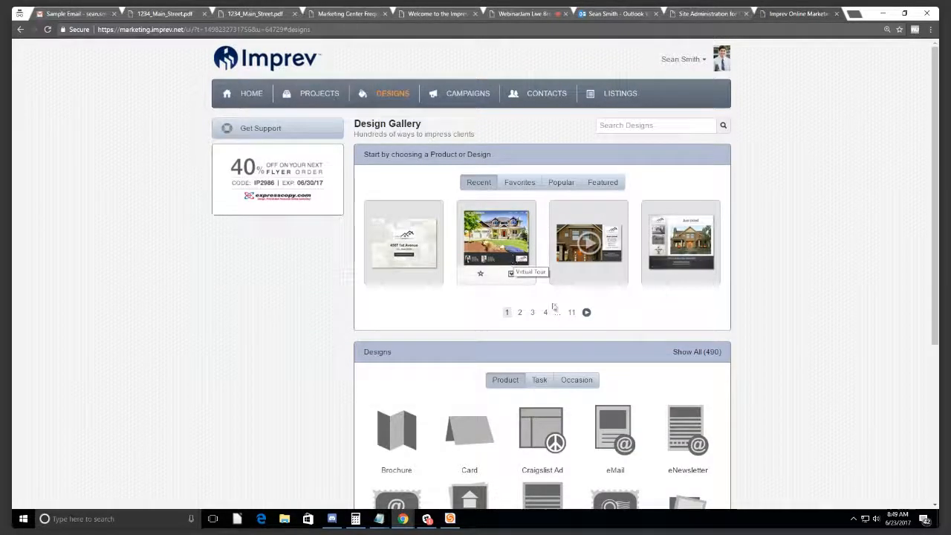
pyautogui.scroll(-4, 584, 325)
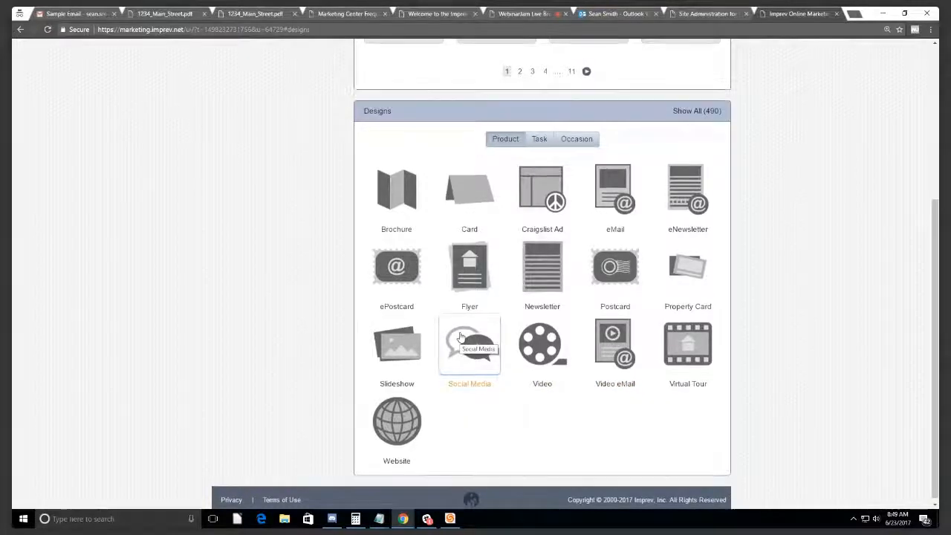
pyautogui.scroll(4, 459, 335)
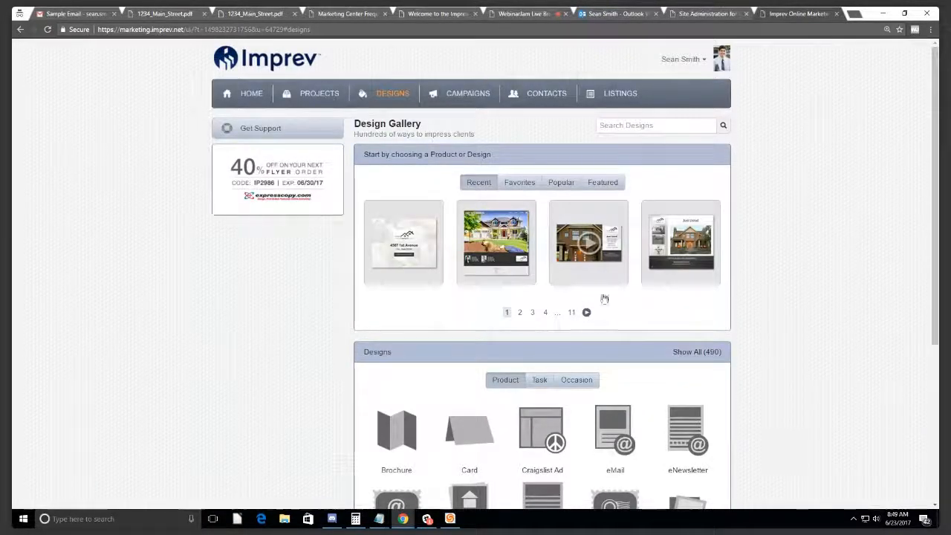
pyautogui.scroll(-3, 296, 286)
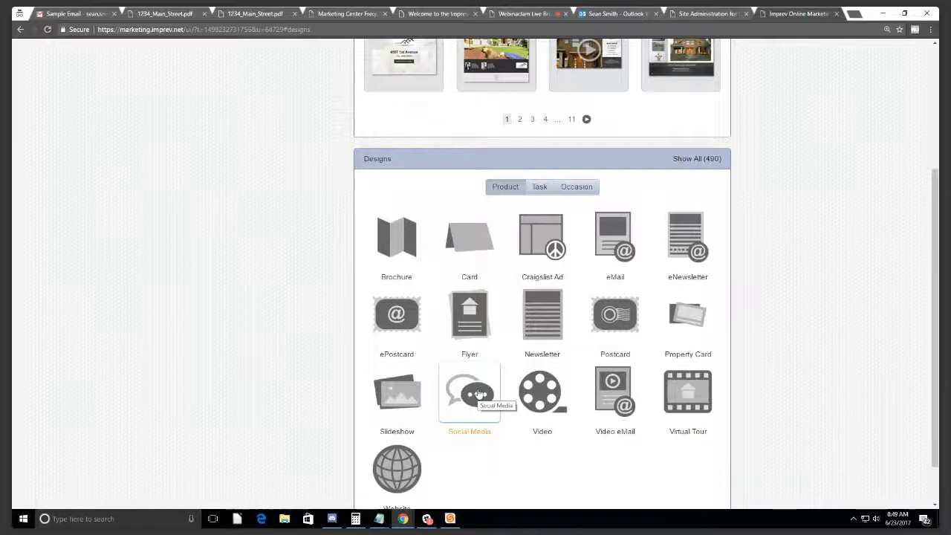
pyautogui.scroll(3, 479, 393)
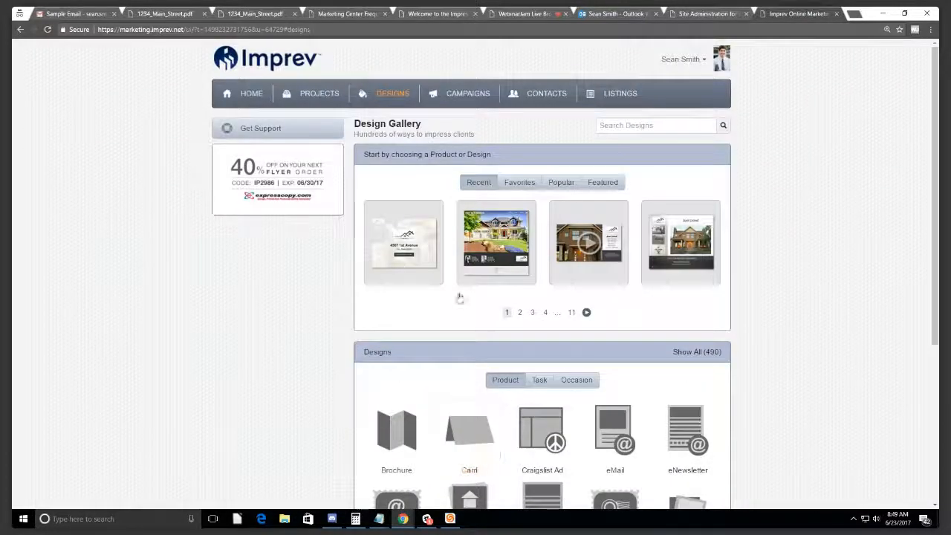
pyautogui.click(620, 94)
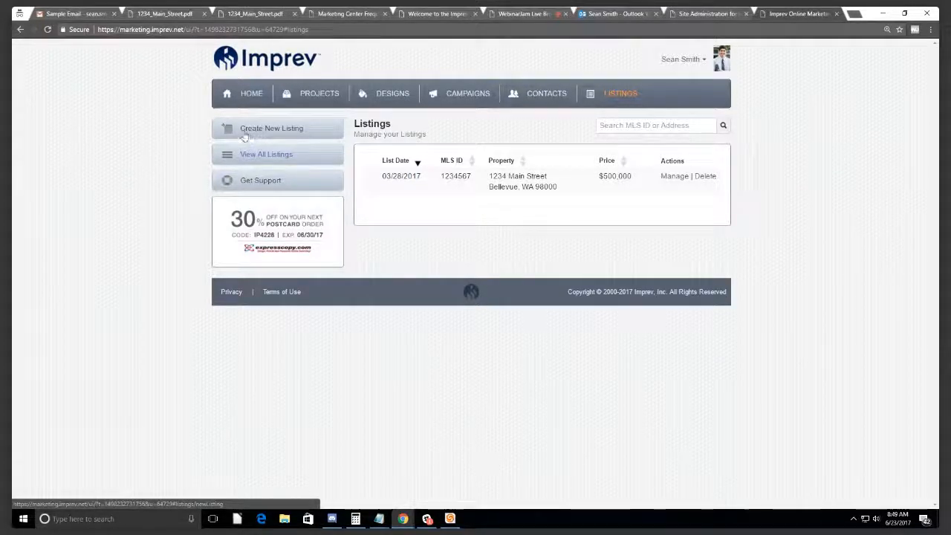
pyautogui.click(279, 136)
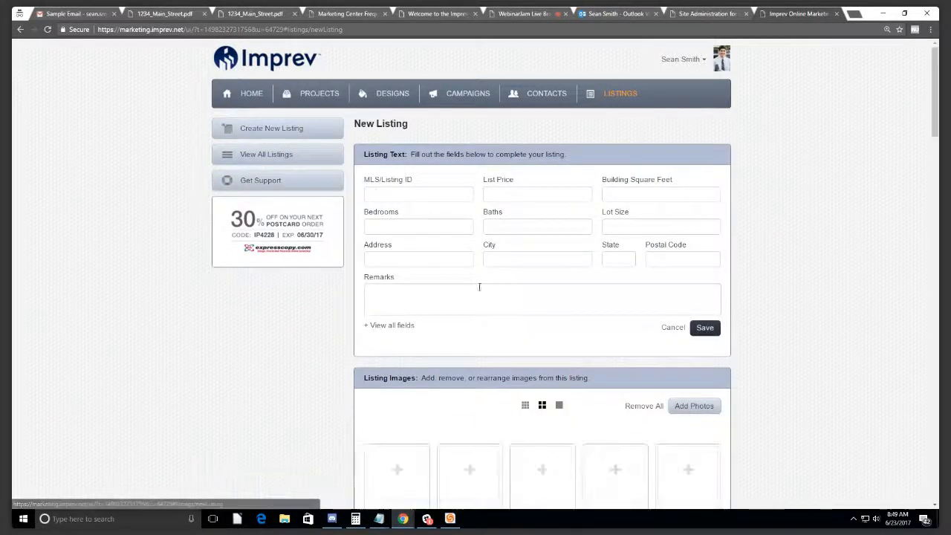
pyautogui.click(430, 195)
pyautogui.click(551, 196)
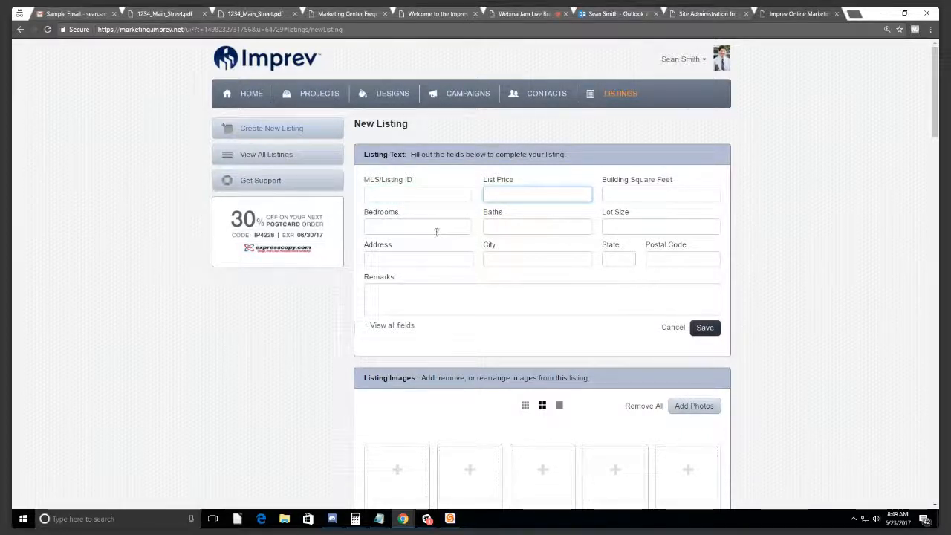
pyautogui.scroll(-2, 465, 364)
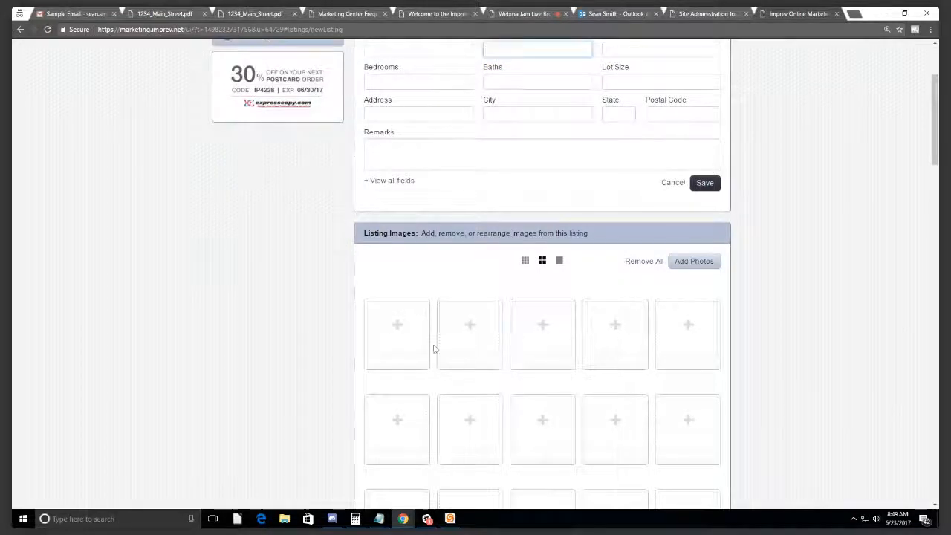
pyautogui.scroll(2, 453, 346)
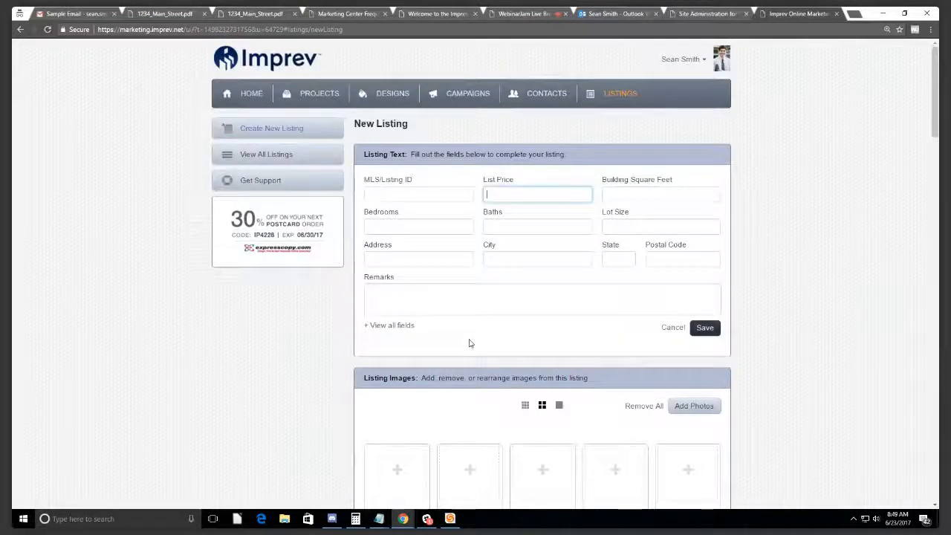
pyautogui.click(617, 93)
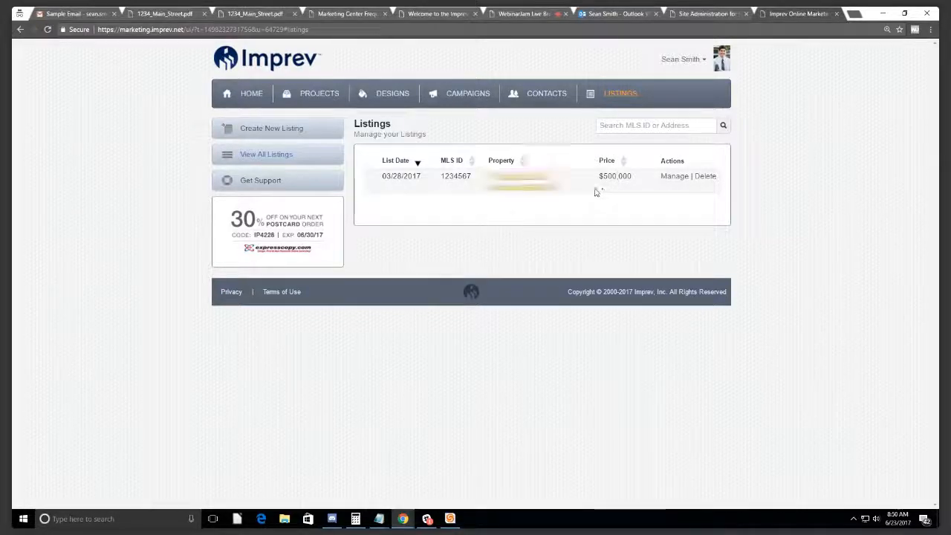
# Step: Create a Granite Collection marketing kit for the 1234 Main Street listing
pyautogui.click(672, 177)
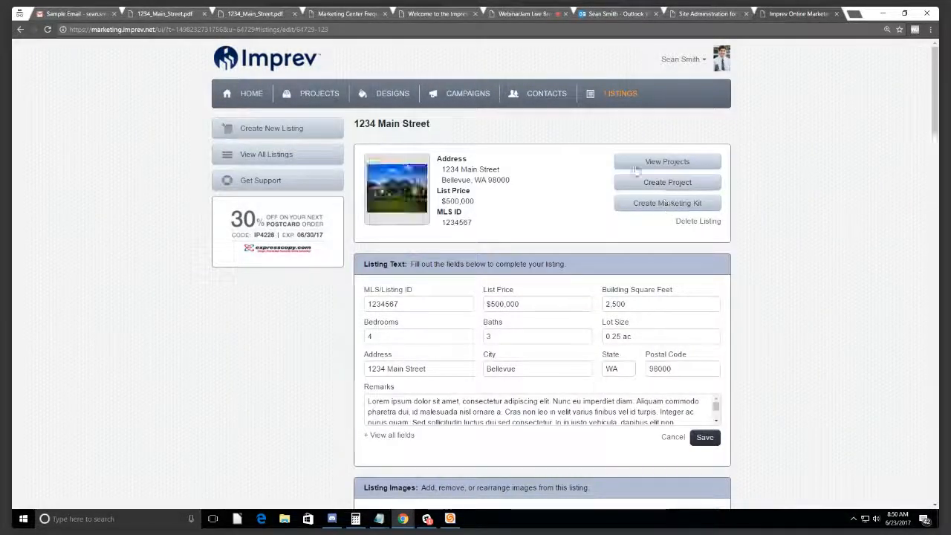
pyautogui.click(664, 204)
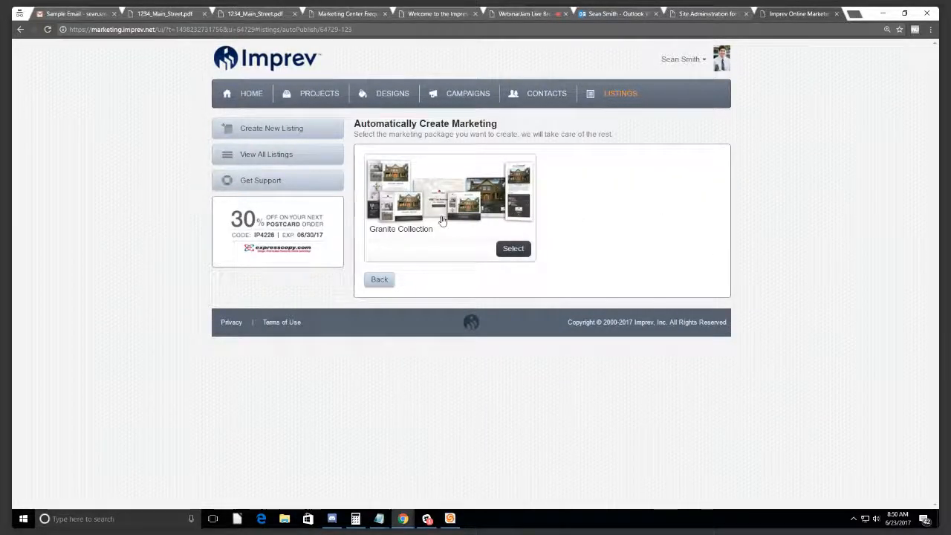
pyautogui.click(442, 220)
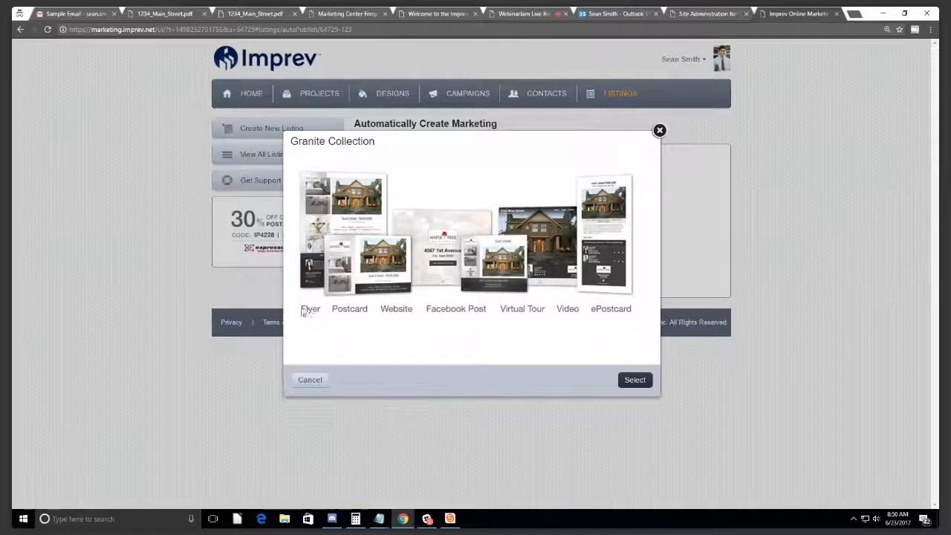
pyautogui.click(634, 379)
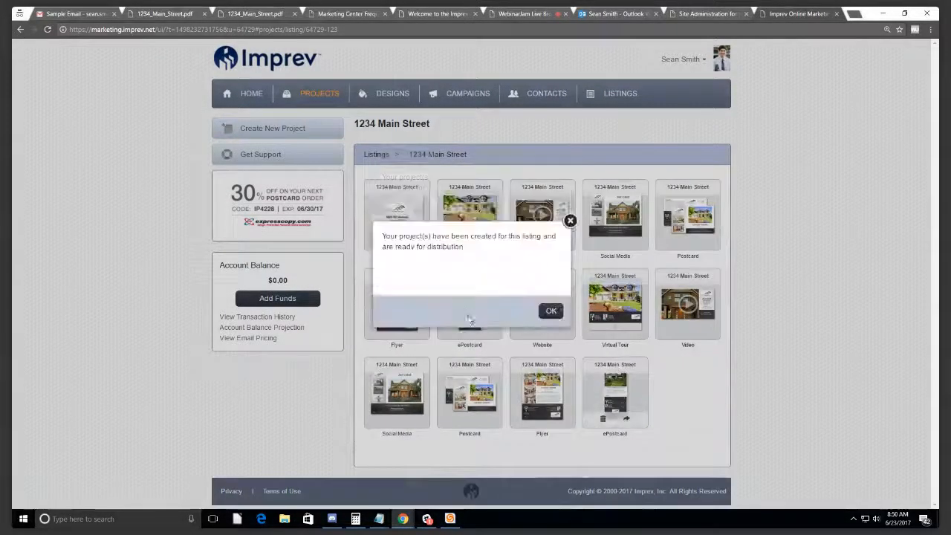
# Step: Dismiss the projects-created confirmation and return to the Listings overview
pyautogui.click(550, 311)
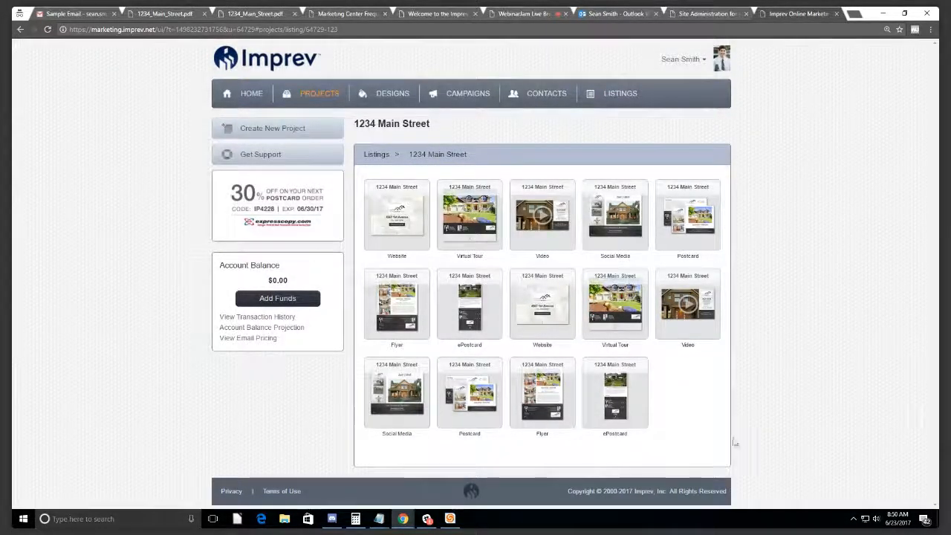
pyautogui.moveTo(444, 239)
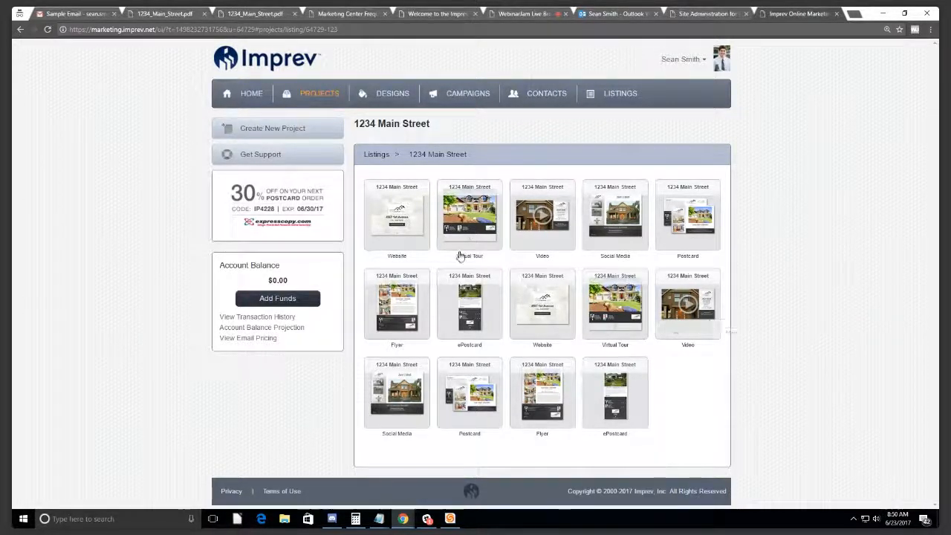
pyautogui.click(617, 99)
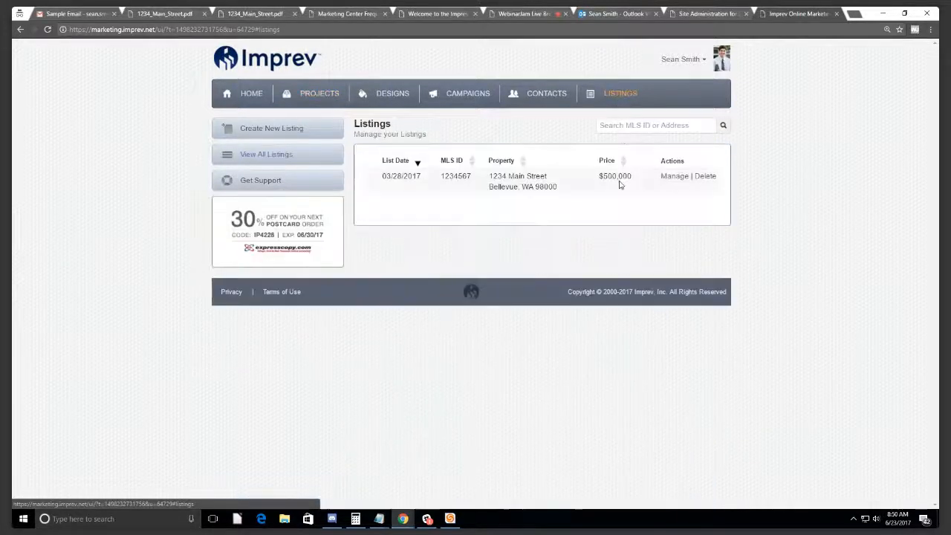
# Step: Start a marketing kit for 1234 Main Street, then move through Designs and Listings to Campaigns
pyautogui.click(673, 179)
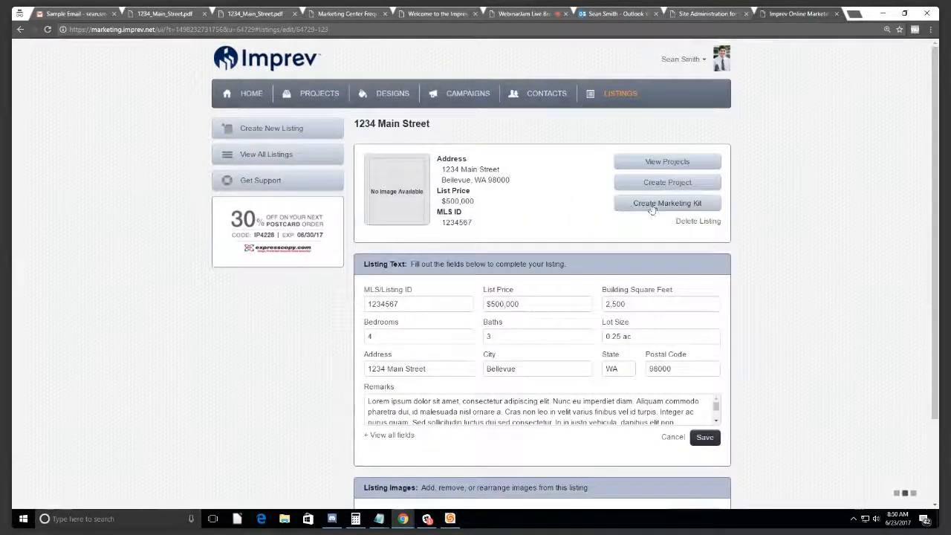
pyautogui.click(652, 206)
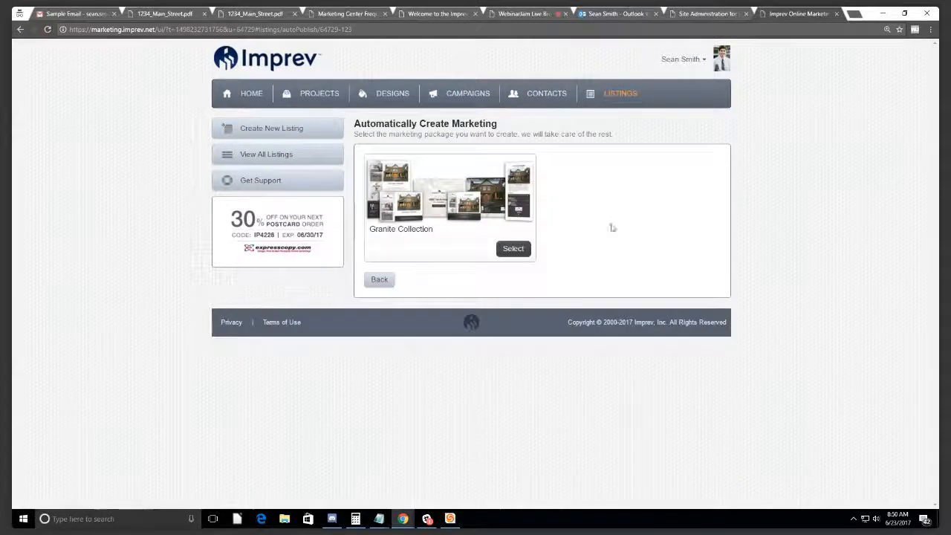
pyautogui.click(389, 95)
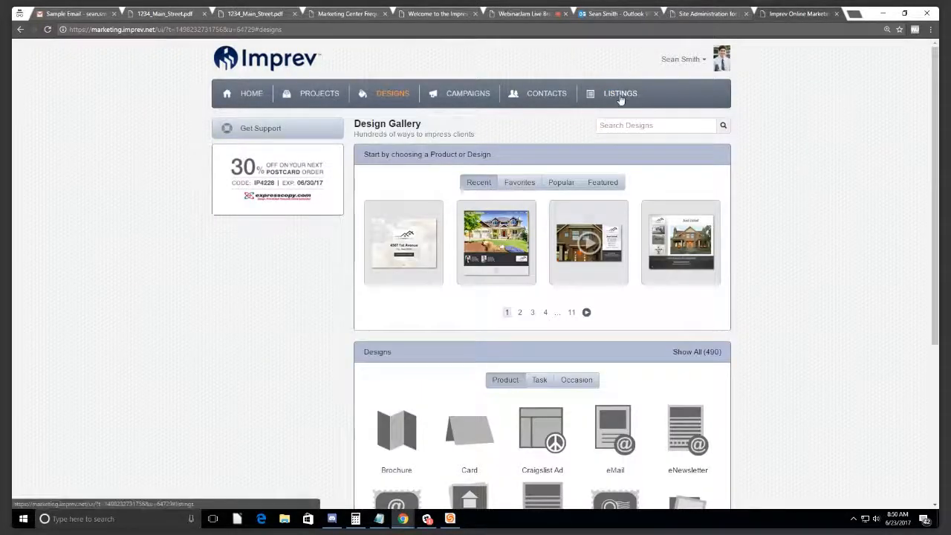
pyautogui.click(620, 96)
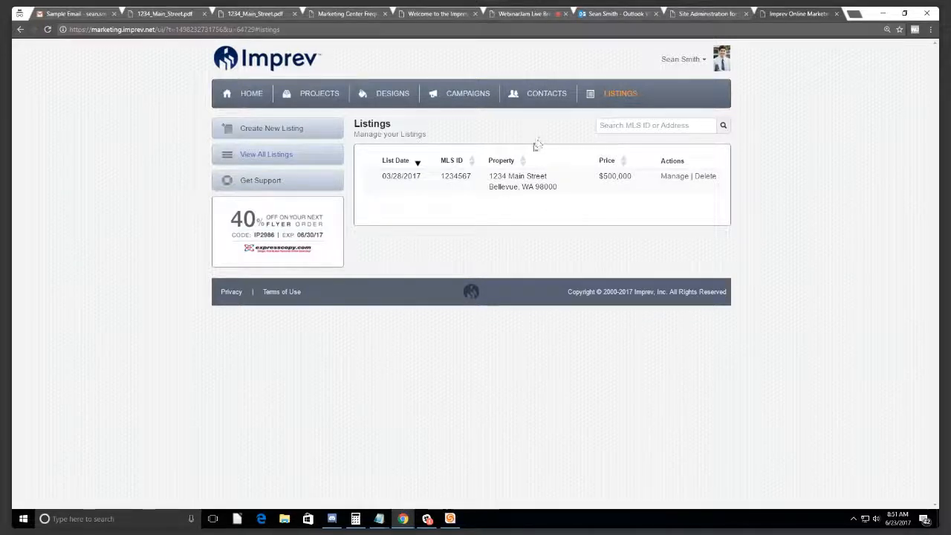
pyautogui.click(392, 94)
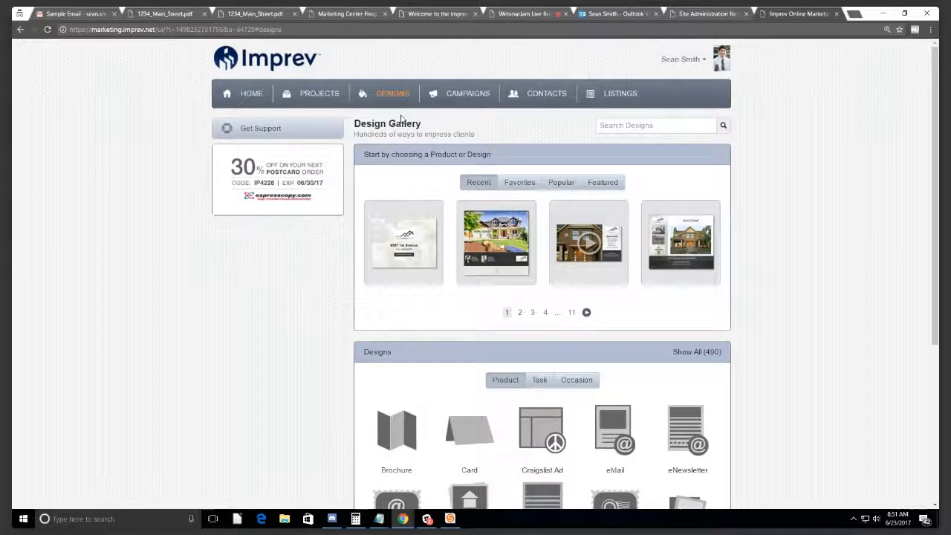
pyautogui.click(486, 97)
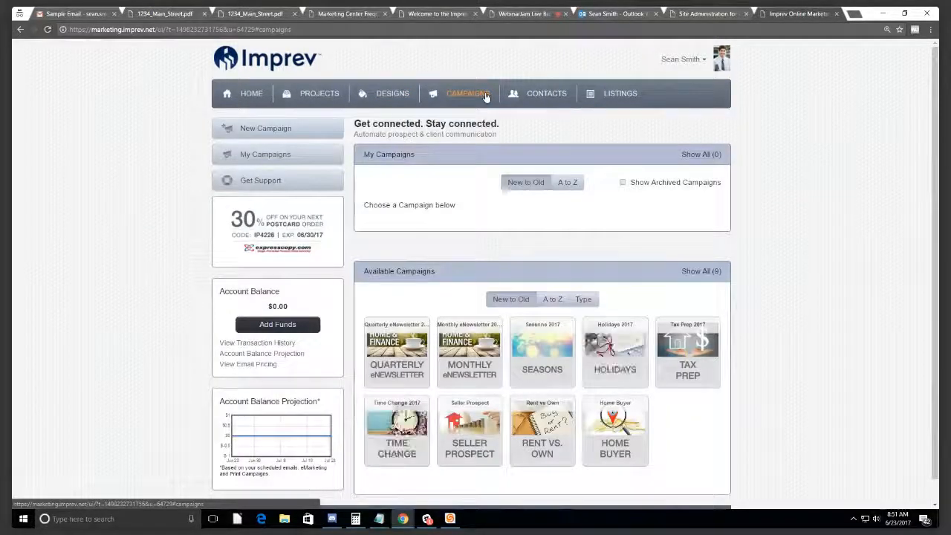
pyautogui.scroll(-1, 486, 97)
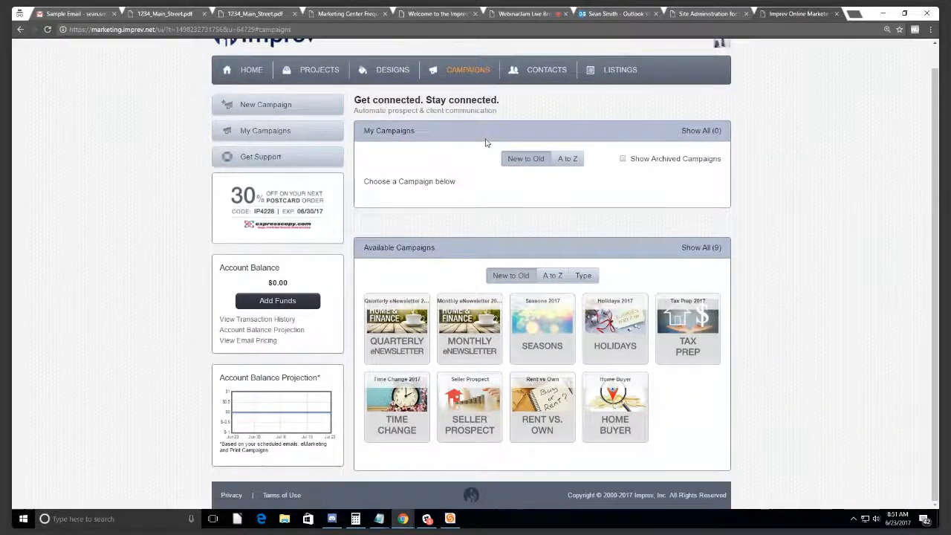
pyautogui.moveTo(644, 410); pyautogui.dragTo(365, 249)
pyautogui.click(450, 247)
pyautogui.moveTo(450, 249); pyautogui.dragTo(364, 249)
pyautogui.click(450, 251)
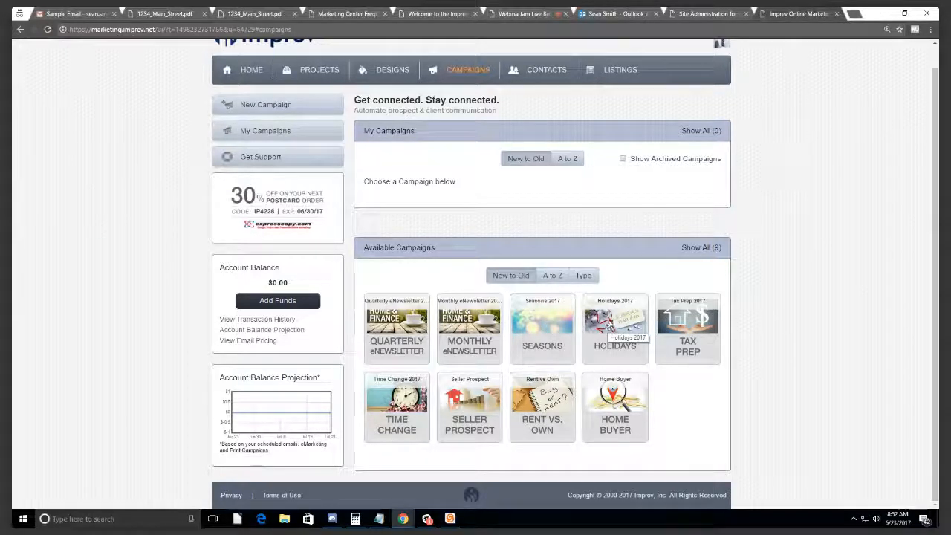
# Step: Review the Holidays 2017 campaign and view the April Fools' Day e-postcard sample
pyautogui.click(610, 327)
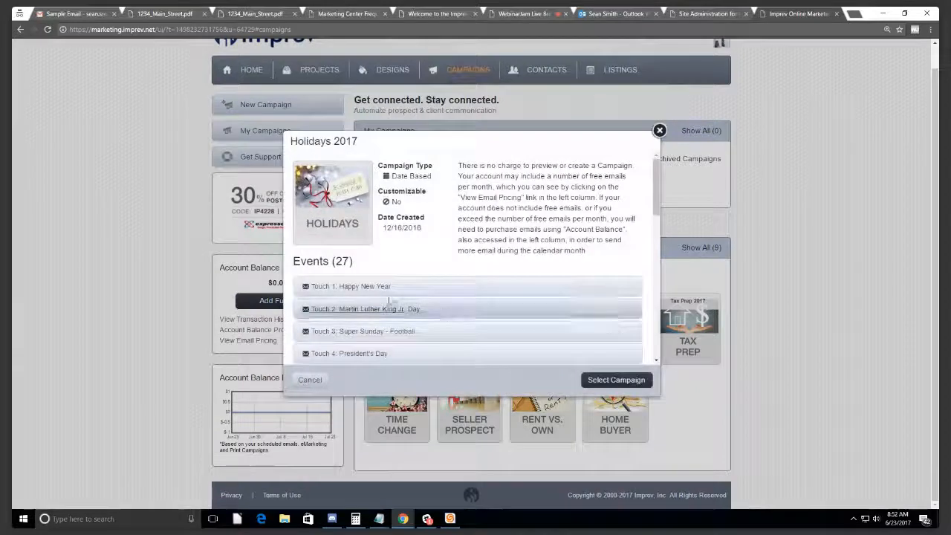
pyautogui.scroll(-4, 388, 300)
pyautogui.scroll(-5, 393, 245)
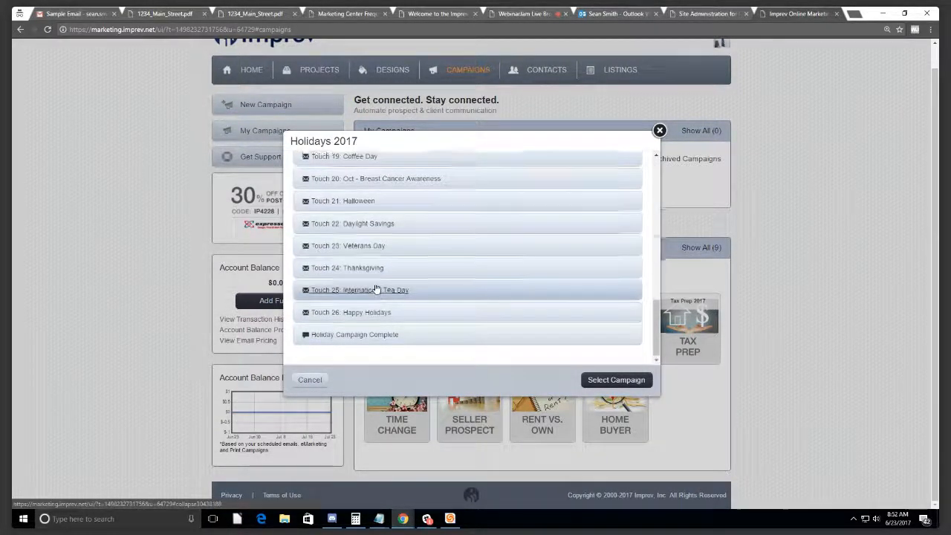
pyautogui.scroll(10, 375, 286)
pyautogui.scroll(-2, 483, 288)
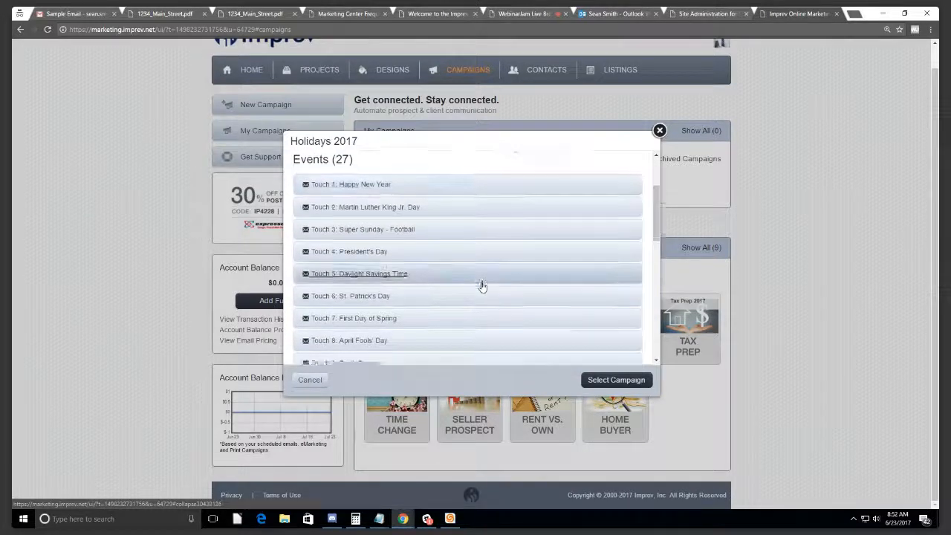
pyautogui.scroll(-1, 481, 286)
pyautogui.click(349, 247)
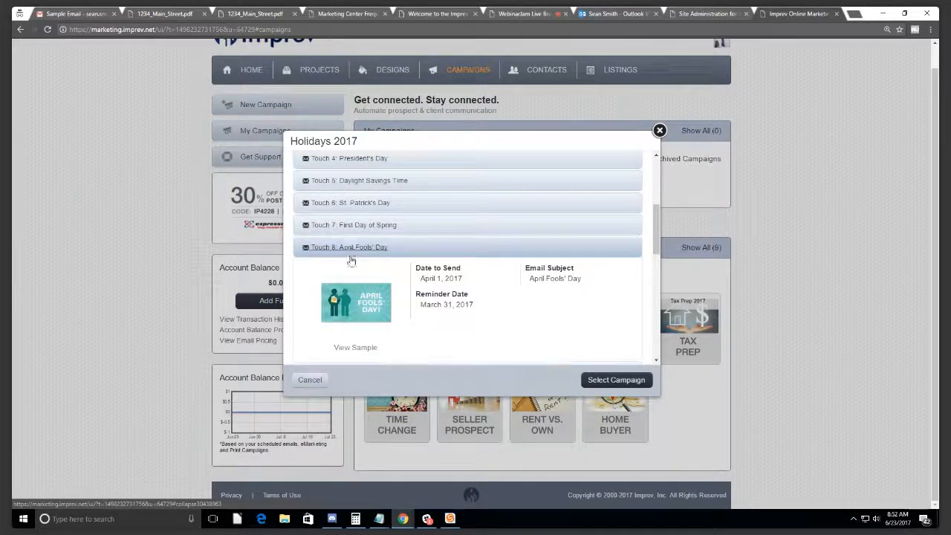
pyautogui.click(357, 347)
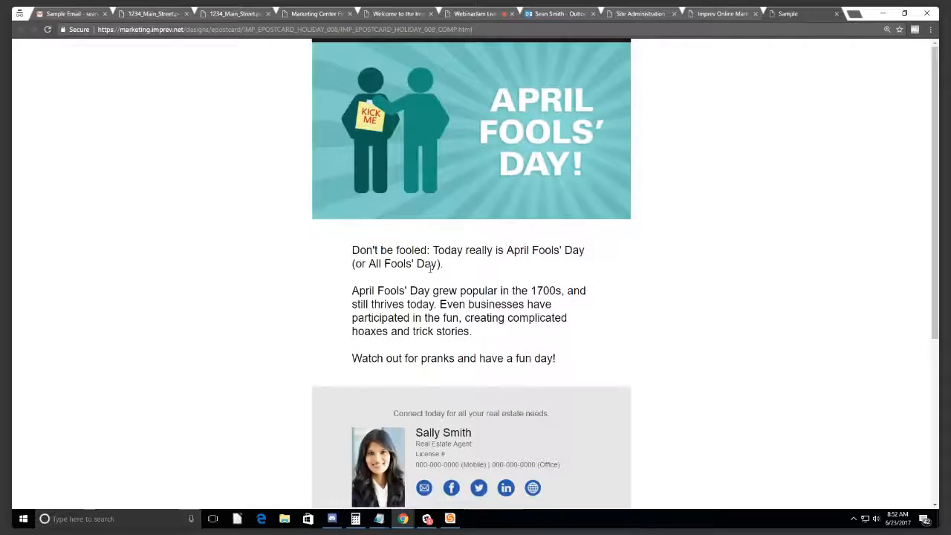
pyautogui.click(836, 13)
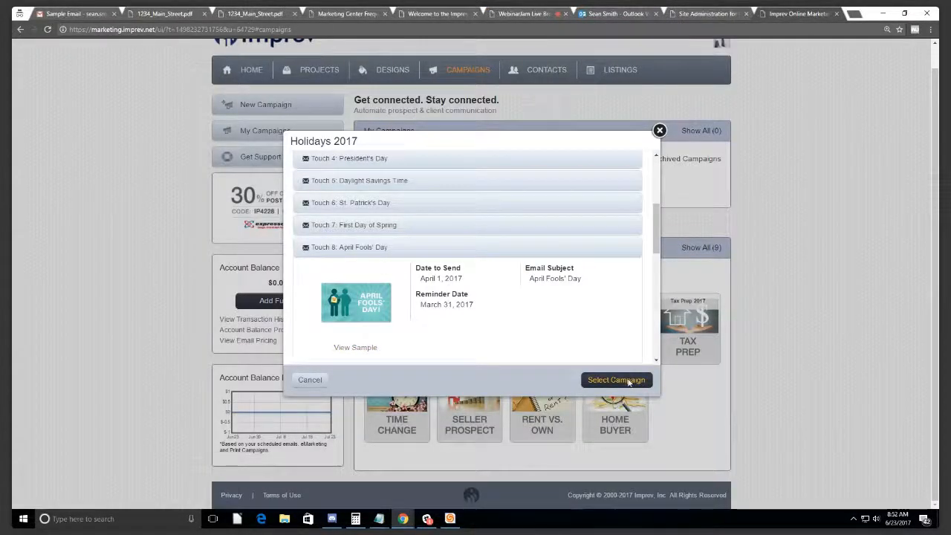
# Step: Add the Holidays 2017 campaign to My Campaigns
pyautogui.click(628, 381)
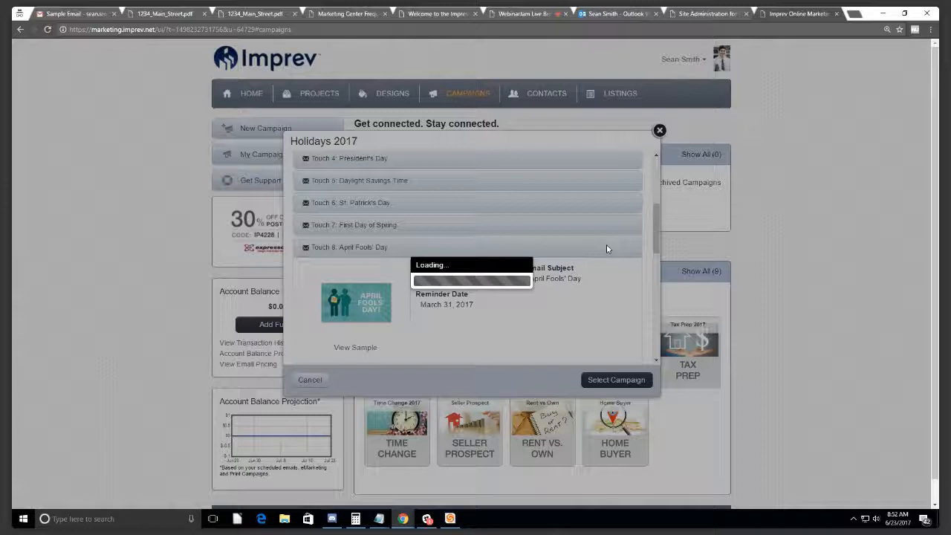
pyautogui.scroll(-1, 631, 232)
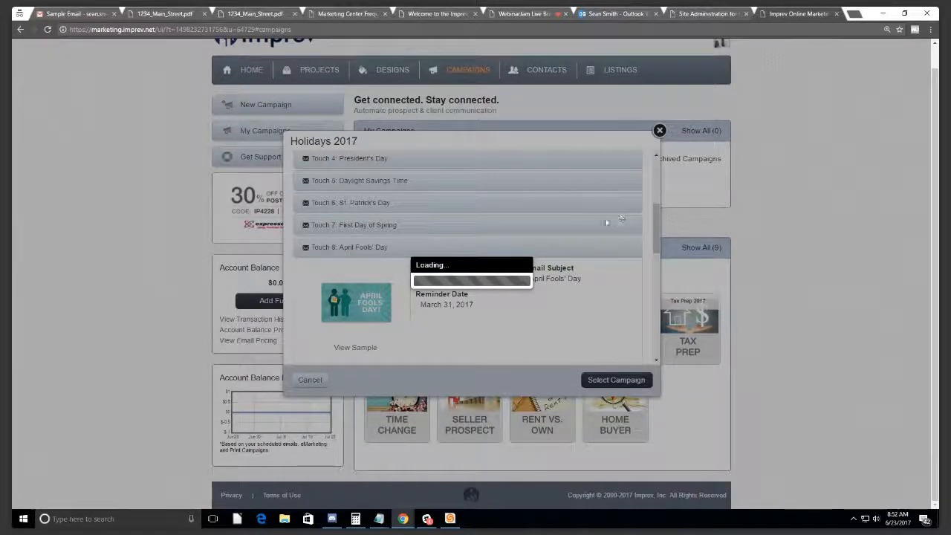
pyautogui.scroll(1, 550, 249)
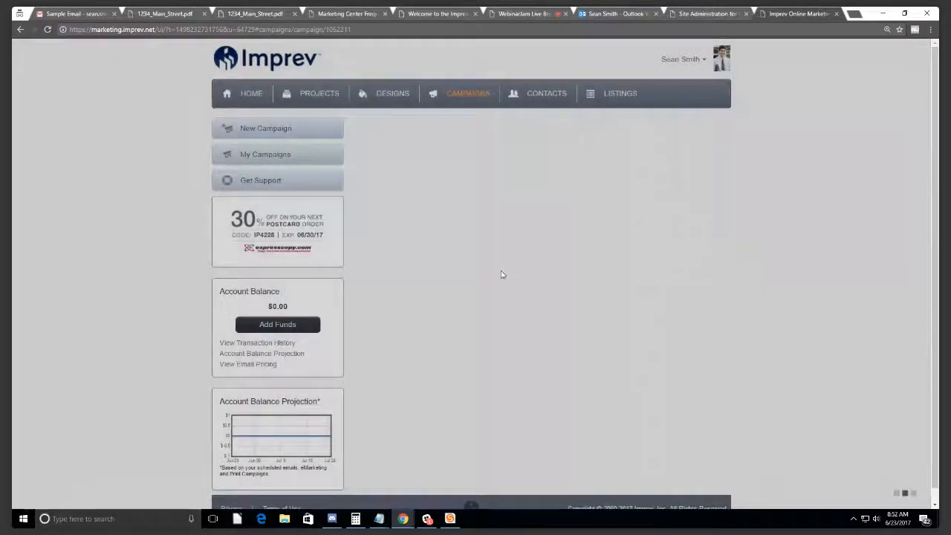
# Step: Expand and preview the Happy New Year email, then close the preview
pyautogui.scroll(-7, 524, 328)
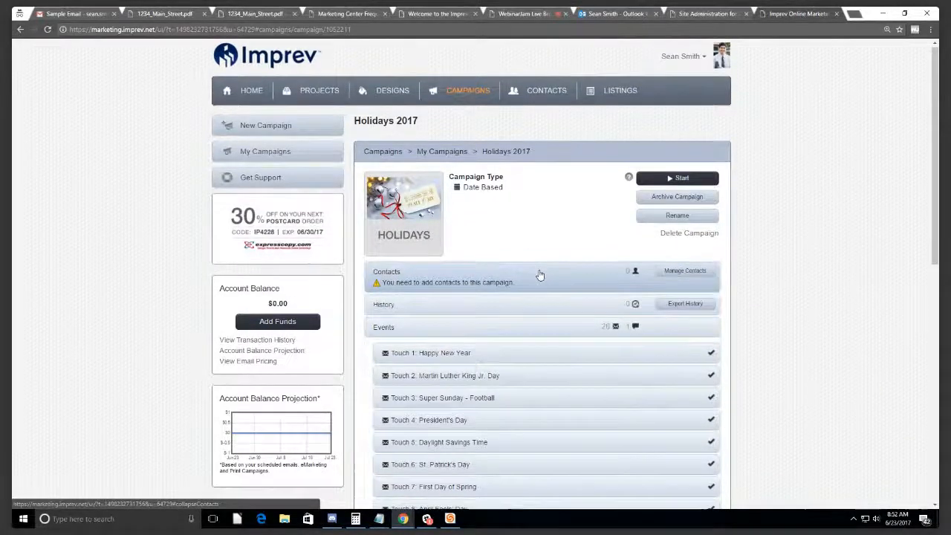
pyautogui.scroll(-2, 540, 275)
pyautogui.click(520, 261)
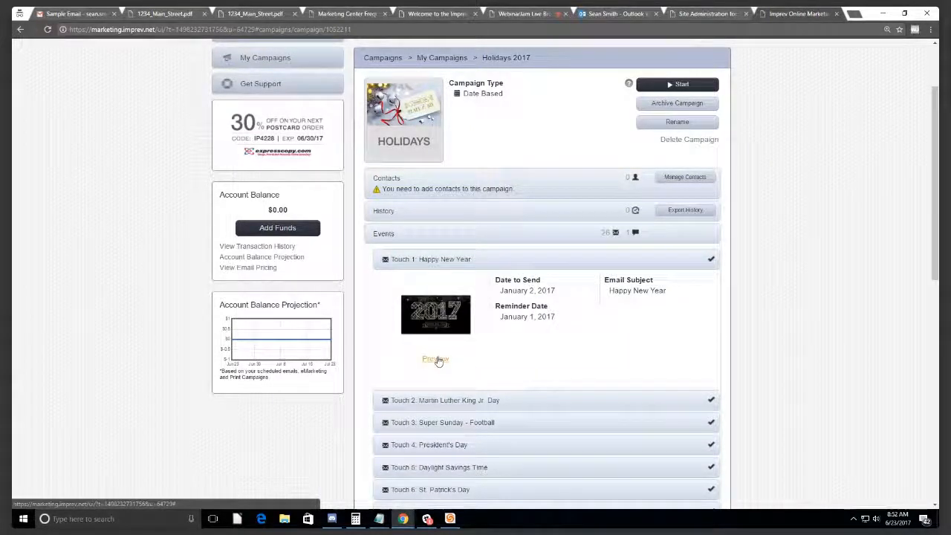
pyautogui.click(436, 359)
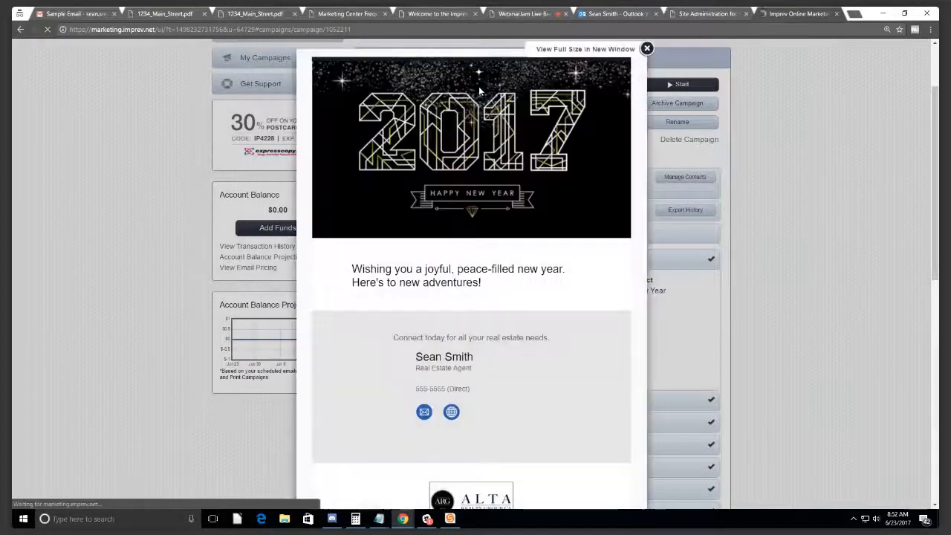
pyautogui.scroll(1, 472, 151)
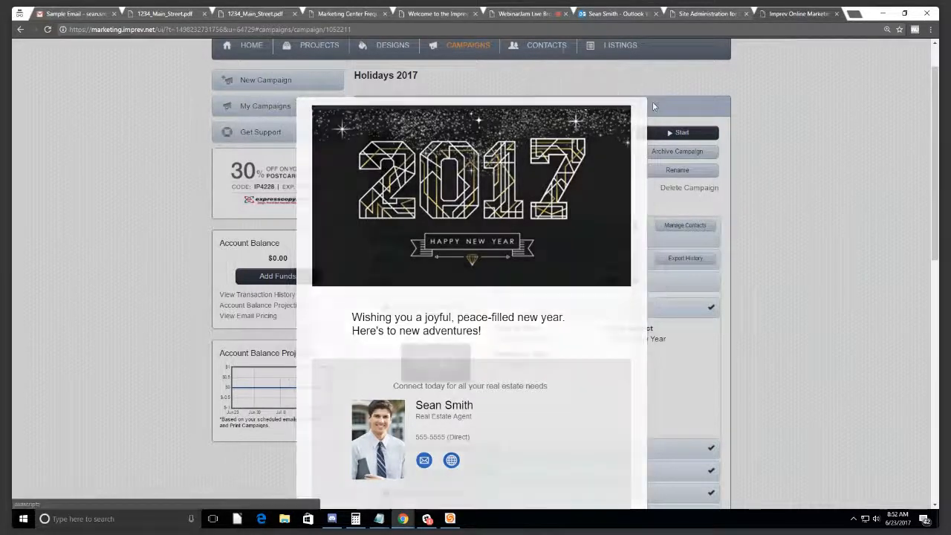
pyautogui.click(647, 97)
# Step: Show the 4th of July email details: sent July 4, 2017, subject 'Happy 4th of July'
pyautogui.scroll(-5, 469, 299)
pyautogui.scroll(-2, 470, 300)
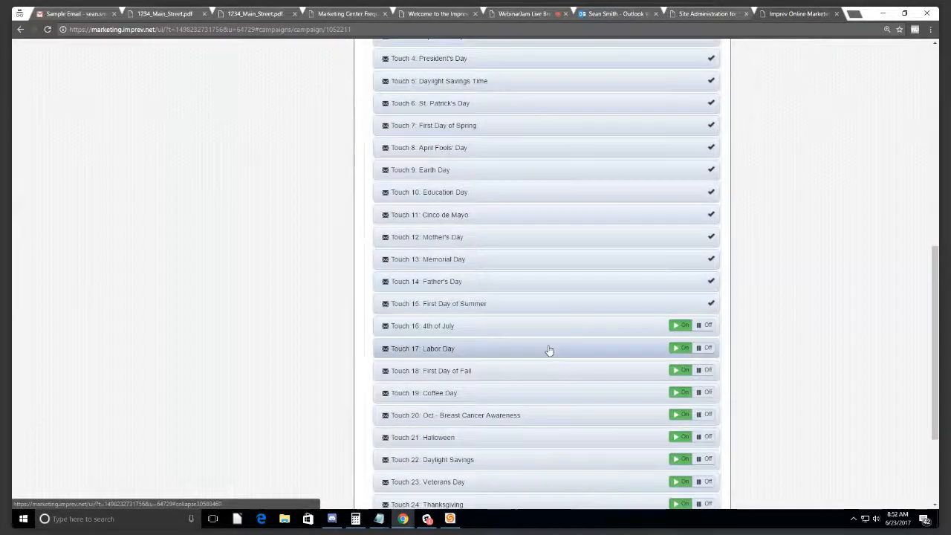
pyautogui.click(475, 326)
pyautogui.click(476, 326)
pyautogui.scroll(2, 480, 208)
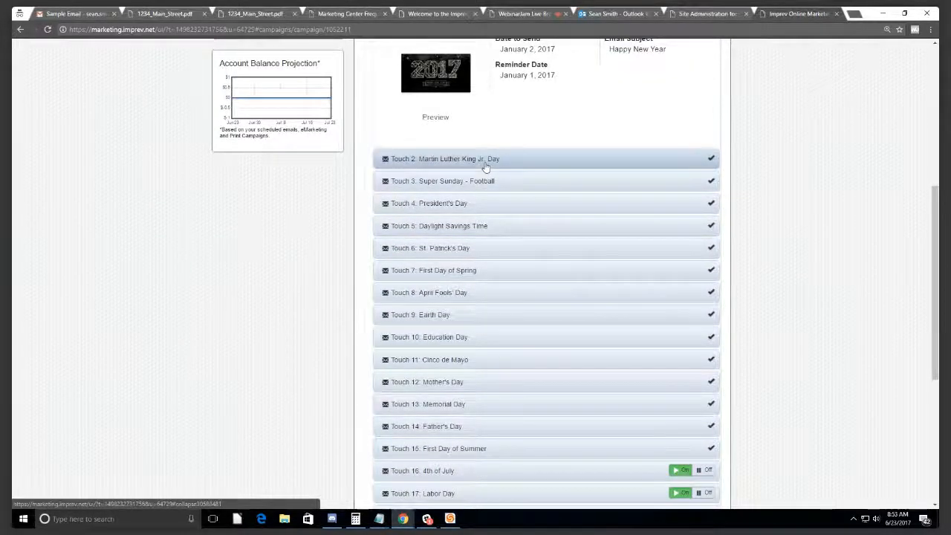
pyautogui.scroll(-2, 491, 178)
pyautogui.scroll(-1, 569, 372)
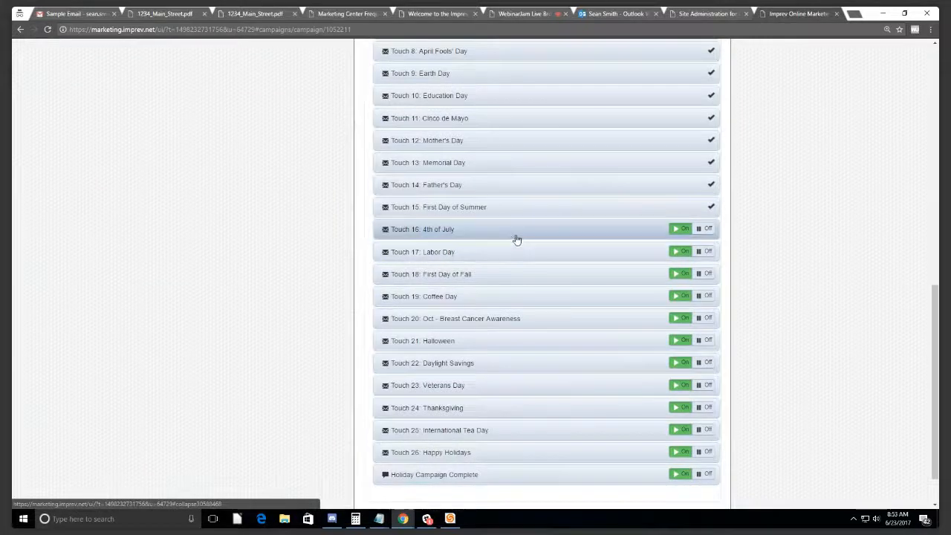
pyautogui.click(513, 238)
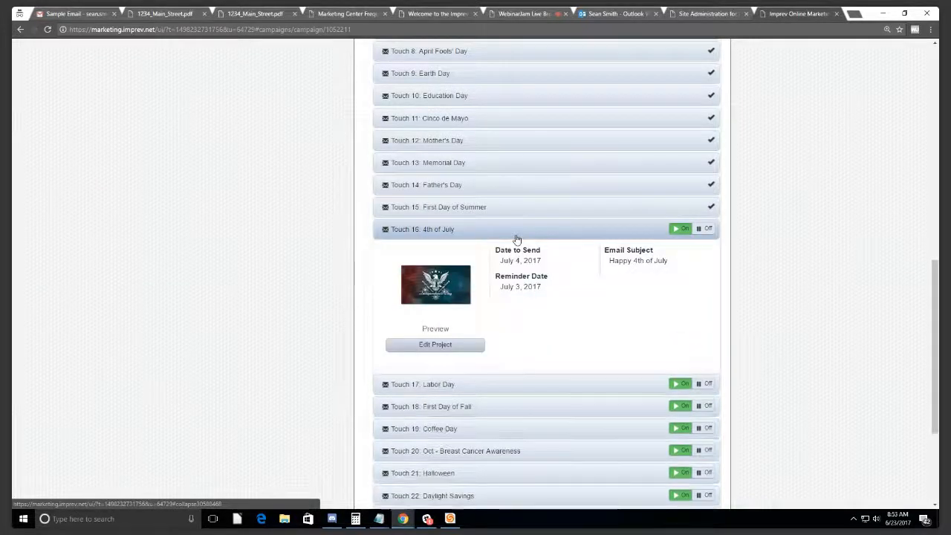
# Step: Open the 4th of July email for editing
pyautogui.click(441, 230)
pyautogui.click(441, 229)
pyautogui.click(436, 350)
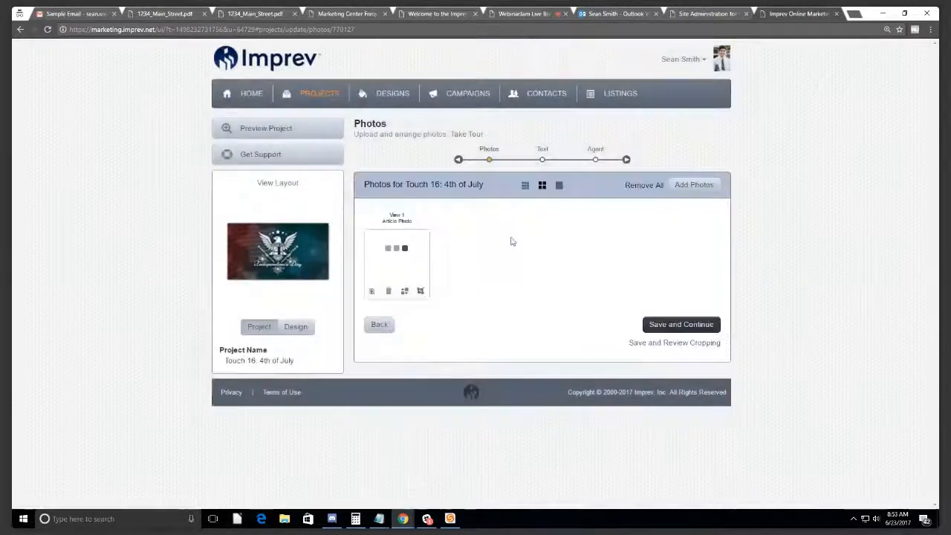
# Step: Check the agent's Twitter and Facebook URL fields on the Text step, then return to Campaigns
pyautogui.click(543, 151)
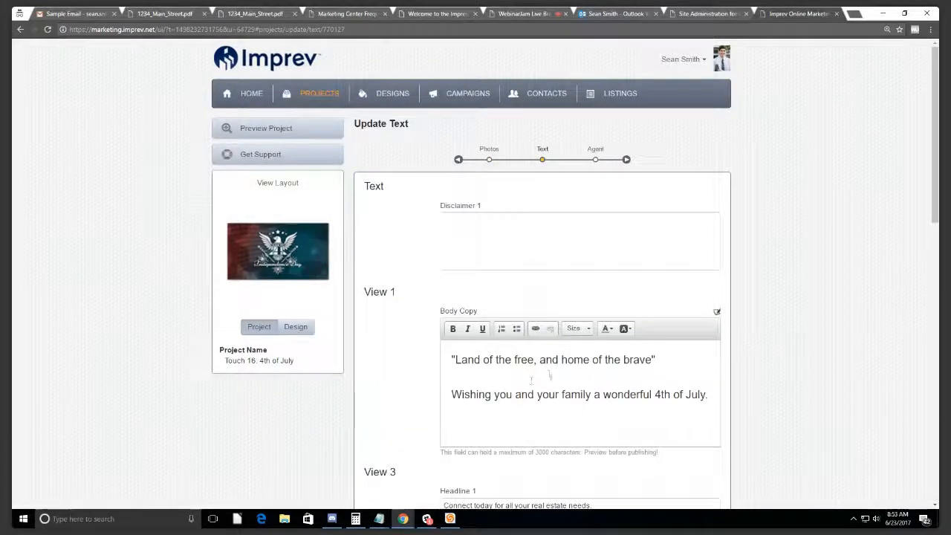
pyautogui.scroll(-4, 549, 375)
pyautogui.click(560, 358)
pyautogui.click(509, 318)
pyautogui.scroll(4, 508, 318)
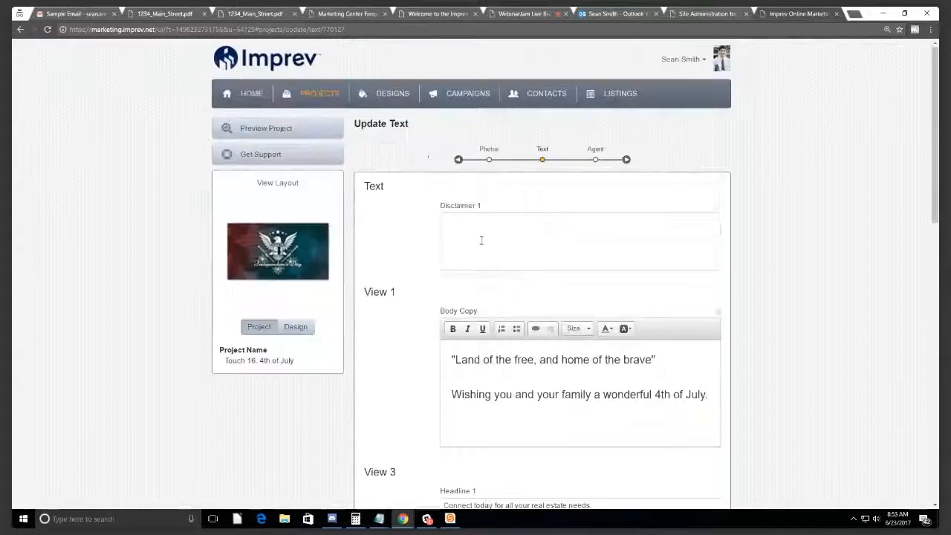
pyautogui.click(479, 95)
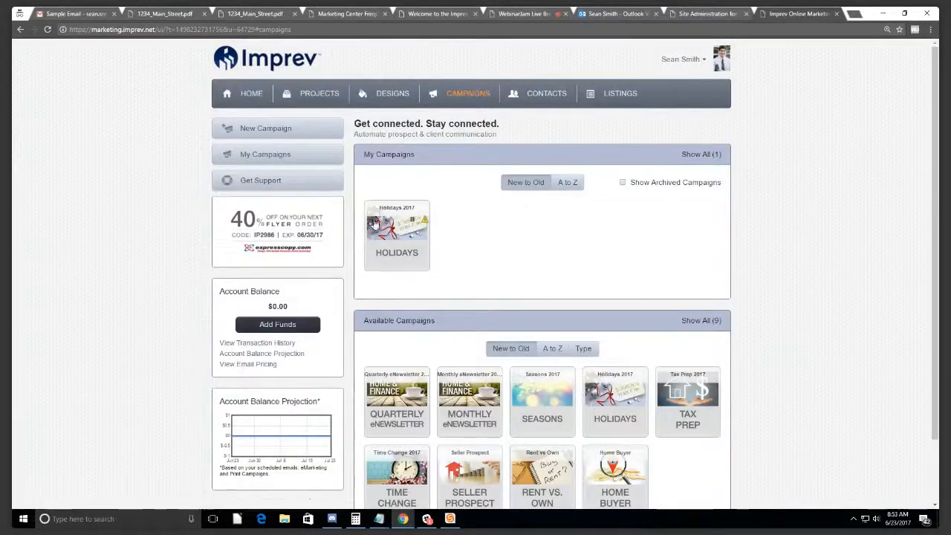
# Step: Open the Holidays 2017 campaign and expand its contacts list, which is empty
pyautogui.click(387, 212)
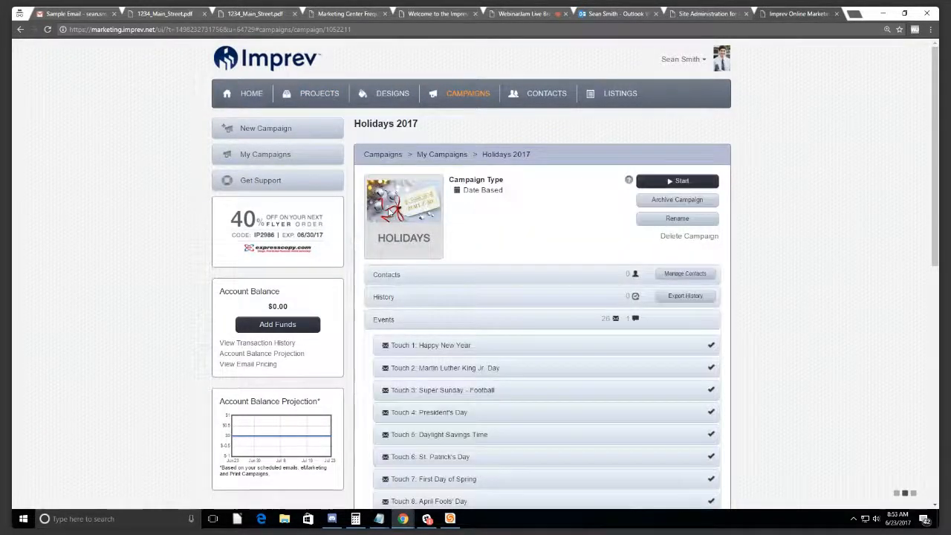
pyautogui.scroll(-3, 520, 248)
pyautogui.click(565, 186)
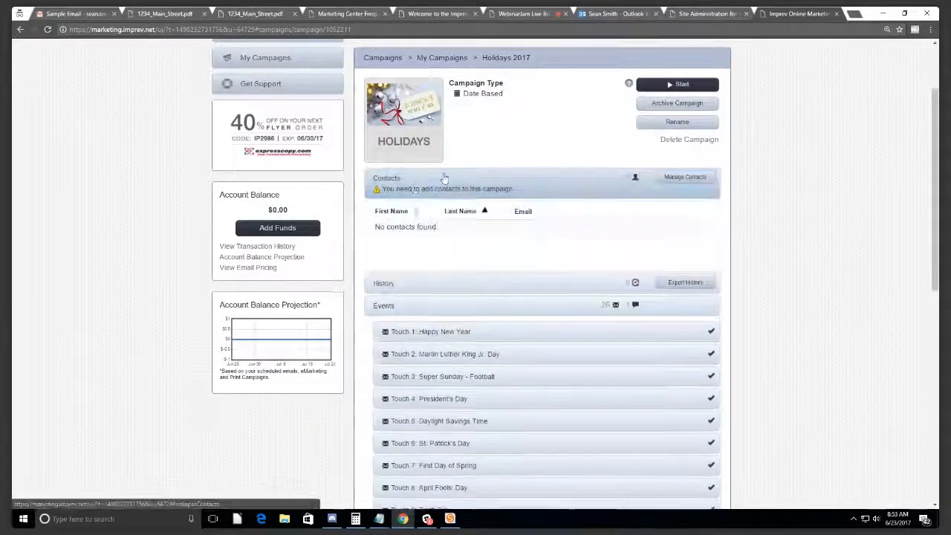
pyautogui.scroll(3, 496, 197)
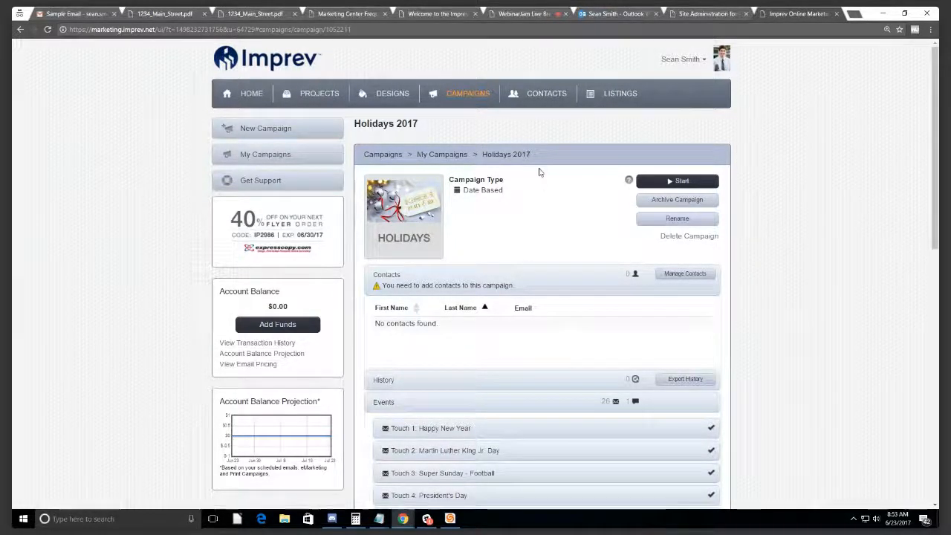
# Step: Visit the Contacts address book, then reopen the Holidays 2017 campaign from Campaigns
pyautogui.click(534, 97)
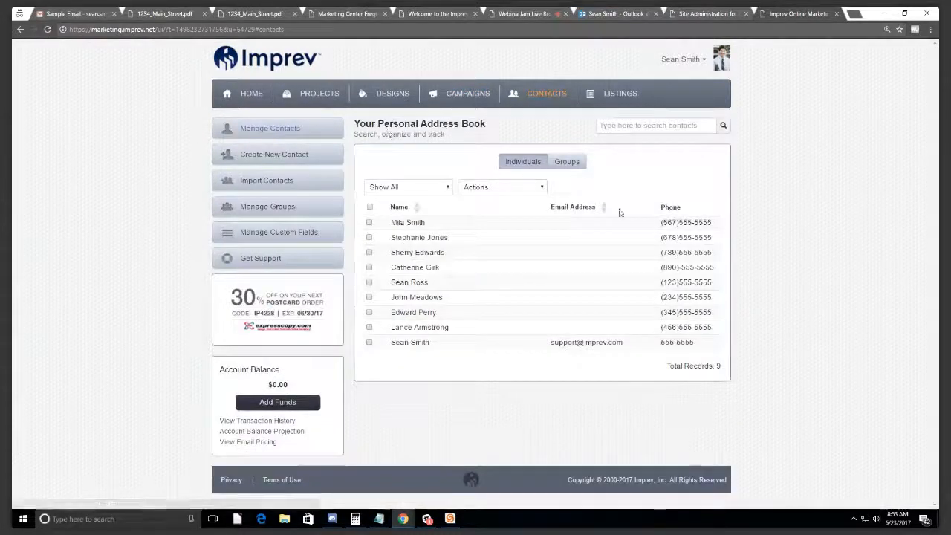
pyautogui.click(476, 98)
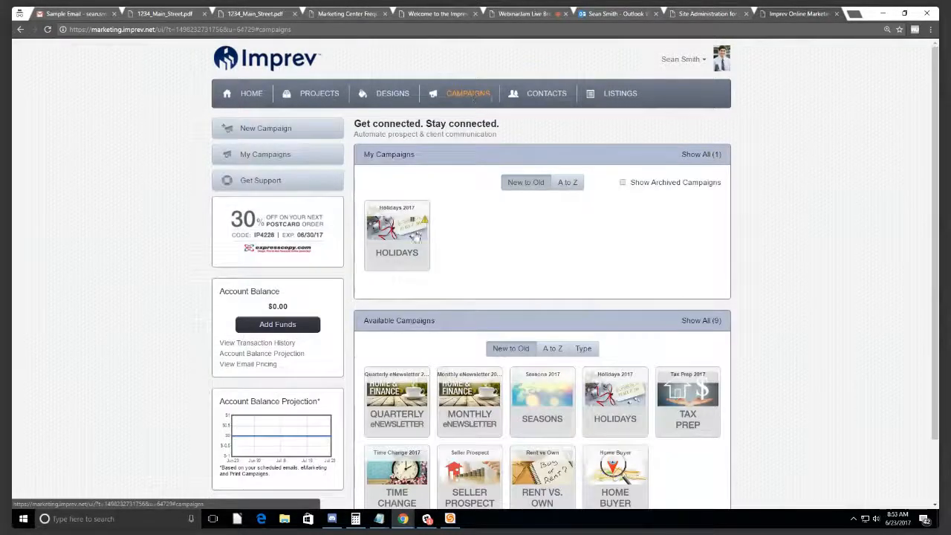
pyautogui.click(401, 236)
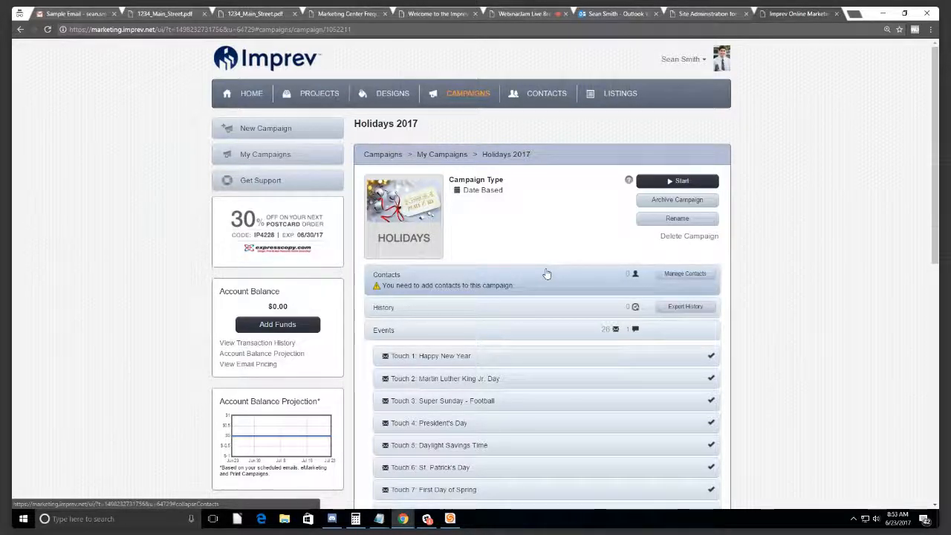
pyautogui.scroll(-5, 552, 272)
pyautogui.scroll(-2, 553, 272)
pyautogui.scroll(7, 554, 272)
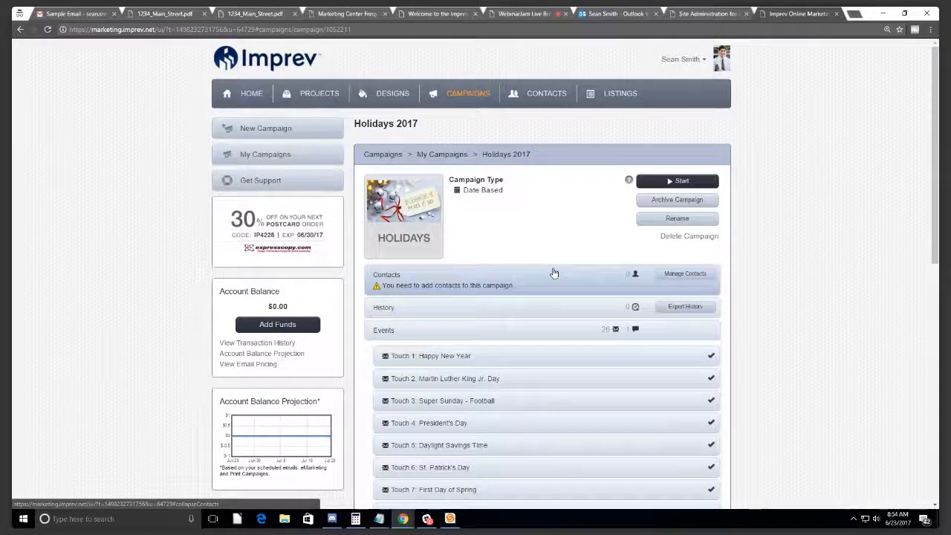
# Step: Expand the campaign's History section, showing no events found
pyautogui.click(507, 310)
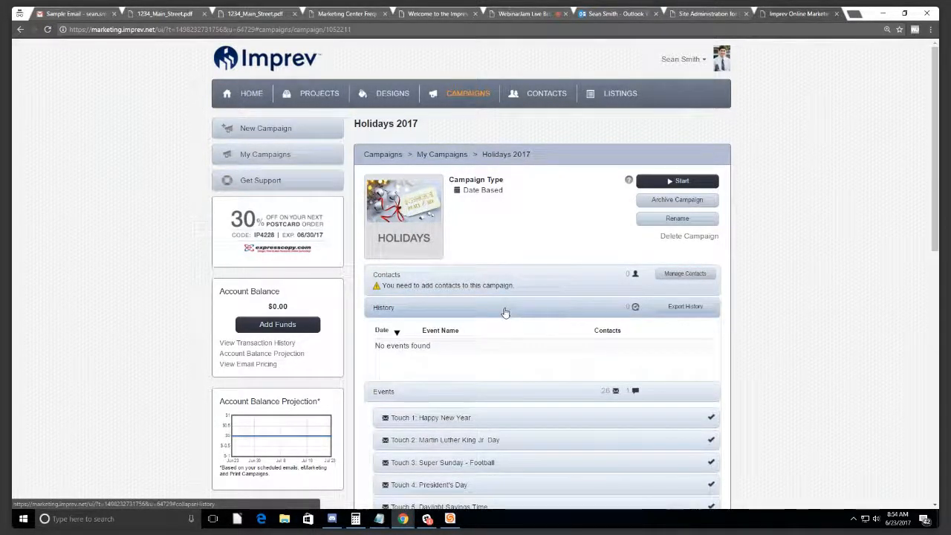
pyautogui.click(505, 311)
pyautogui.click(505, 310)
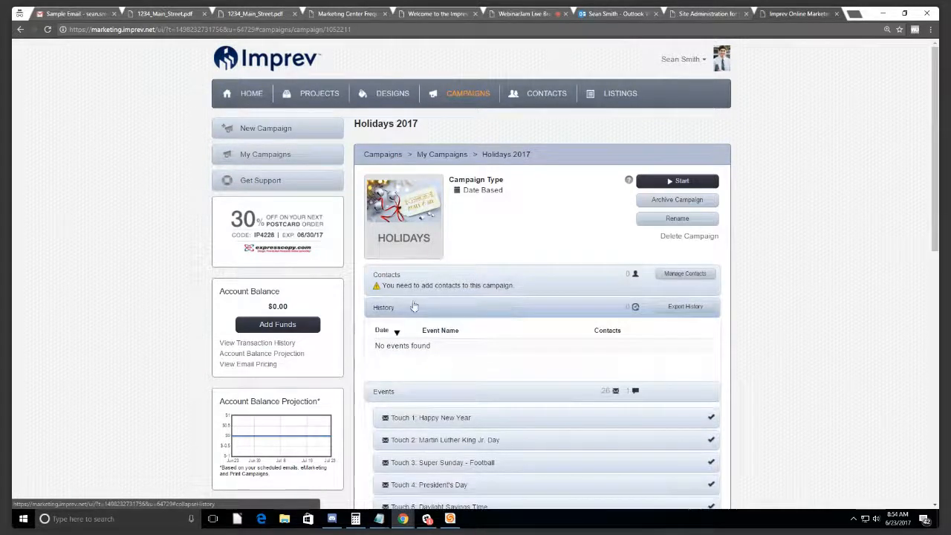
pyautogui.scroll(-1, 418, 339)
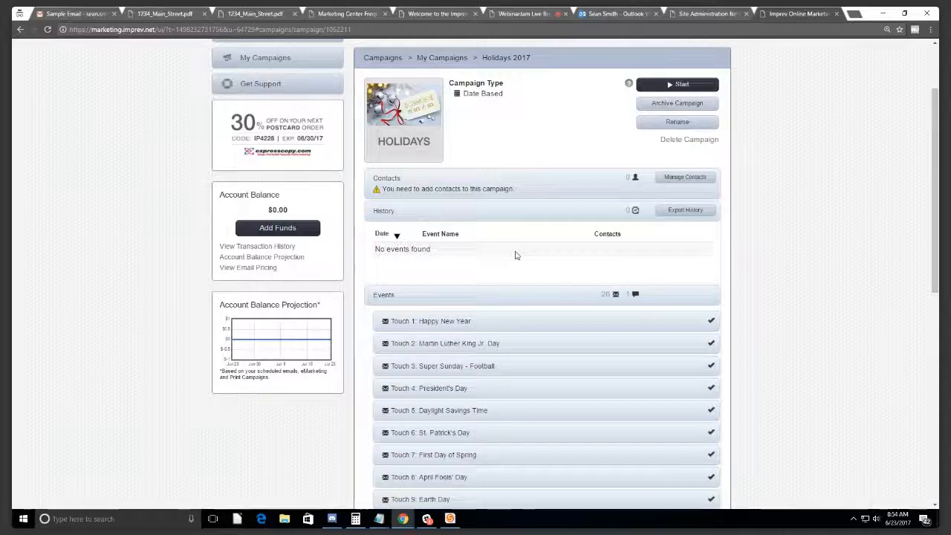
pyautogui.scroll(1, 571, 225)
pyautogui.scroll(1, 572, 224)
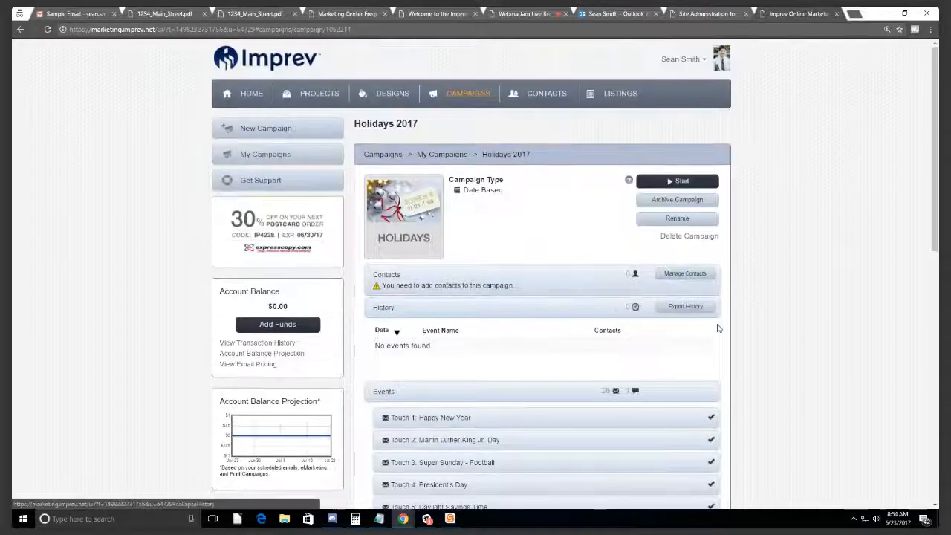
pyautogui.scroll(-1, 586, 188)
pyautogui.scroll(-8, 585, 188)
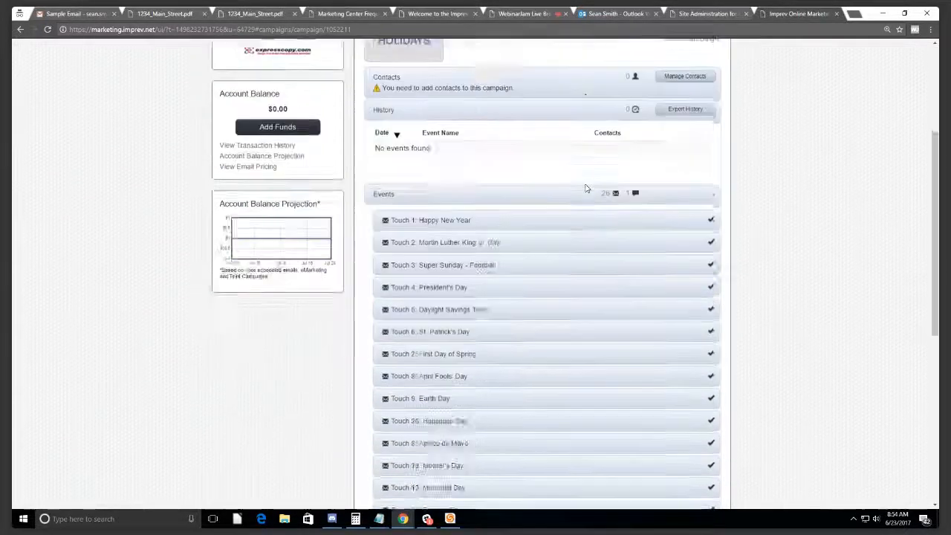
pyautogui.scroll(9, 585, 187)
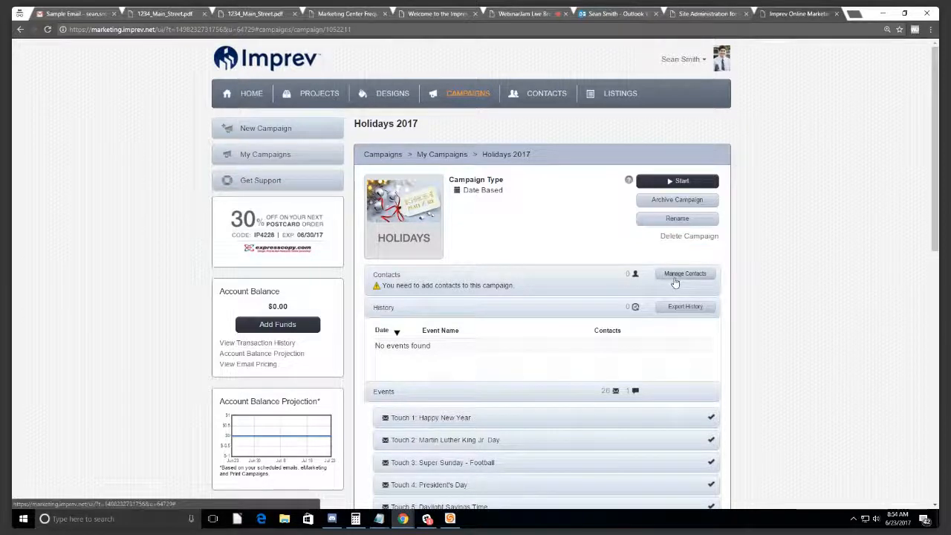
# Step: Start a contact import from the Contacts page and select the default group name
pyautogui.click(536, 92)
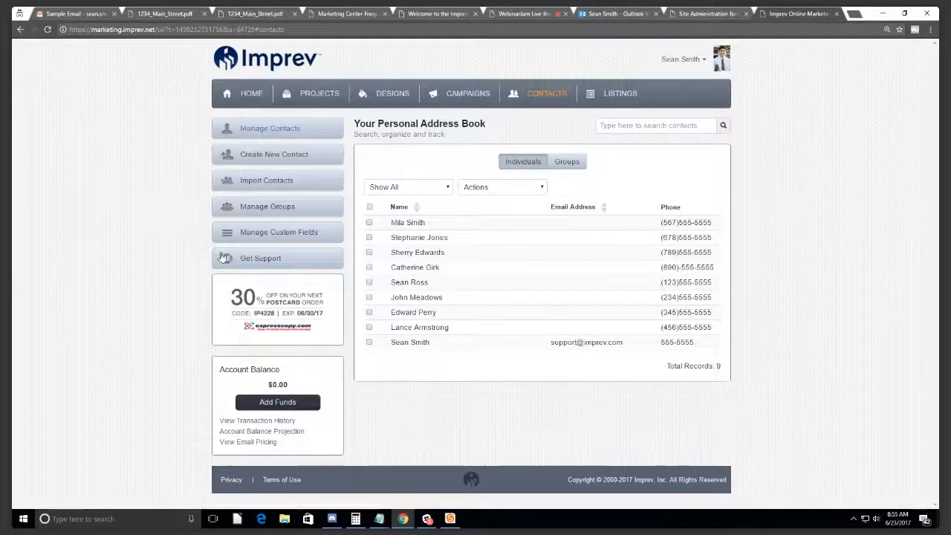
pyautogui.click(265, 186)
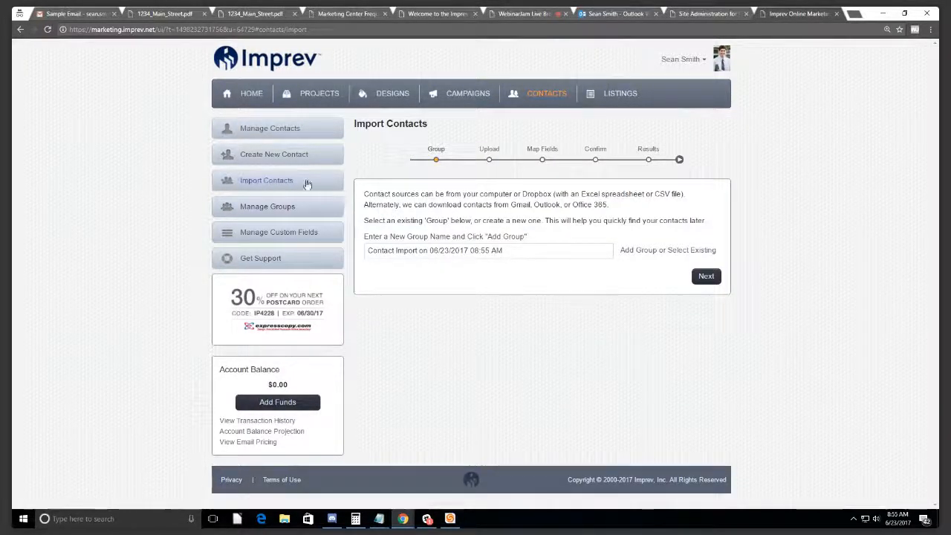
pyautogui.tripleClick(524, 252)
pyautogui.click(541, 248)
pyautogui.tripleClick(541, 248)
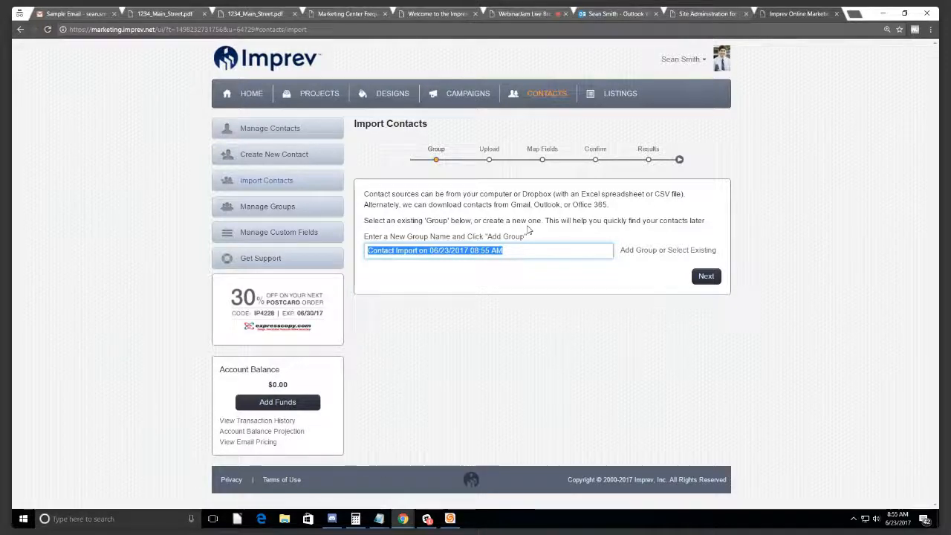
# Step: Name the new group 'Potential Buyers1' and continue to the Upload step
pyautogui.moveTo(381, 236); pyautogui.dragTo(320, 257)
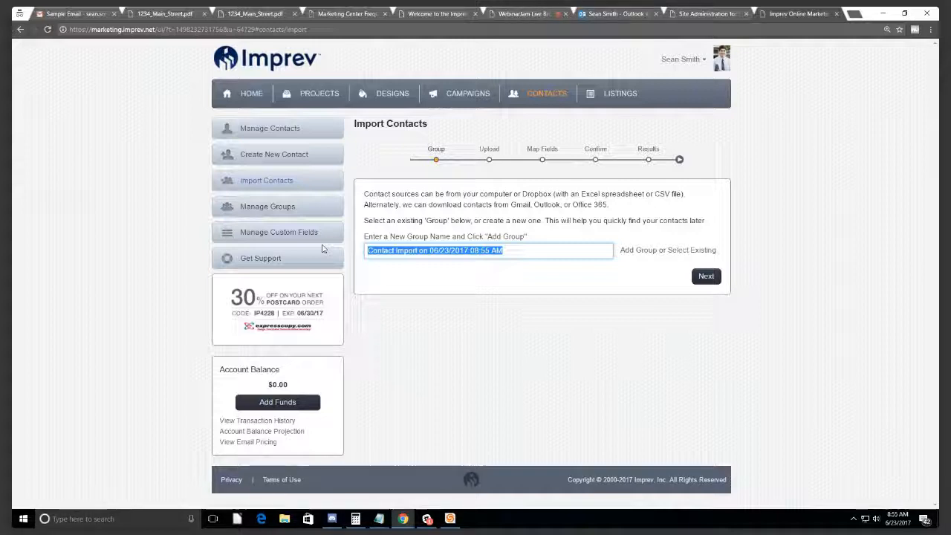
pyautogui.write('Potenti')
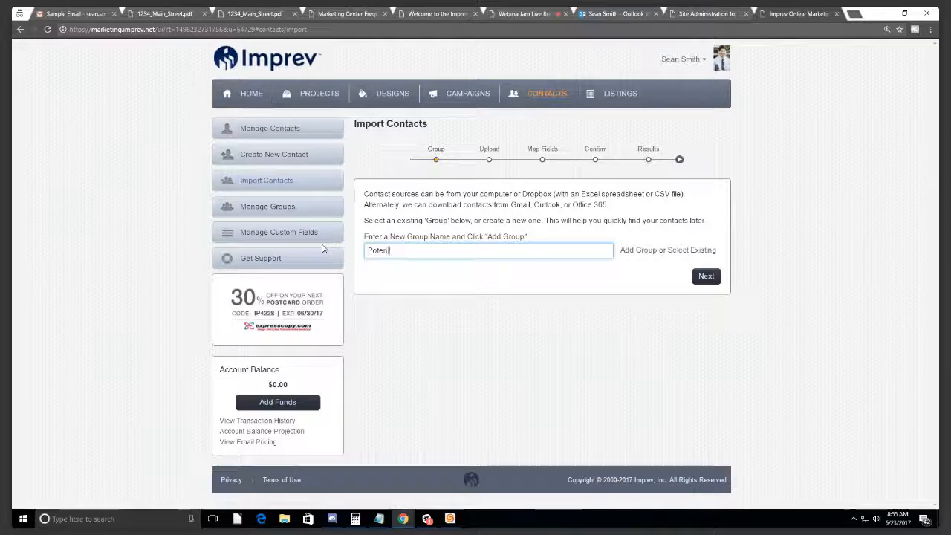
pyautogui.write('al Buyers')
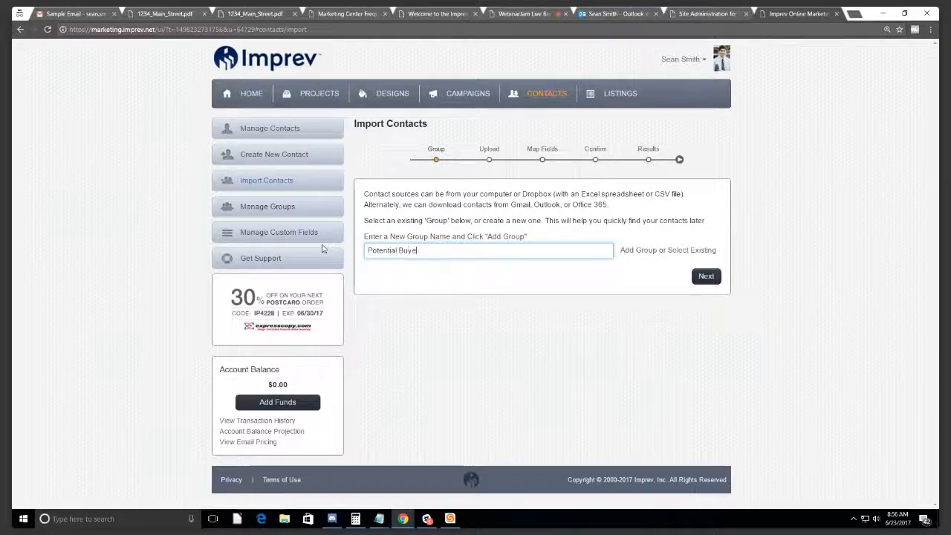
pyautogui.click(706, 276)
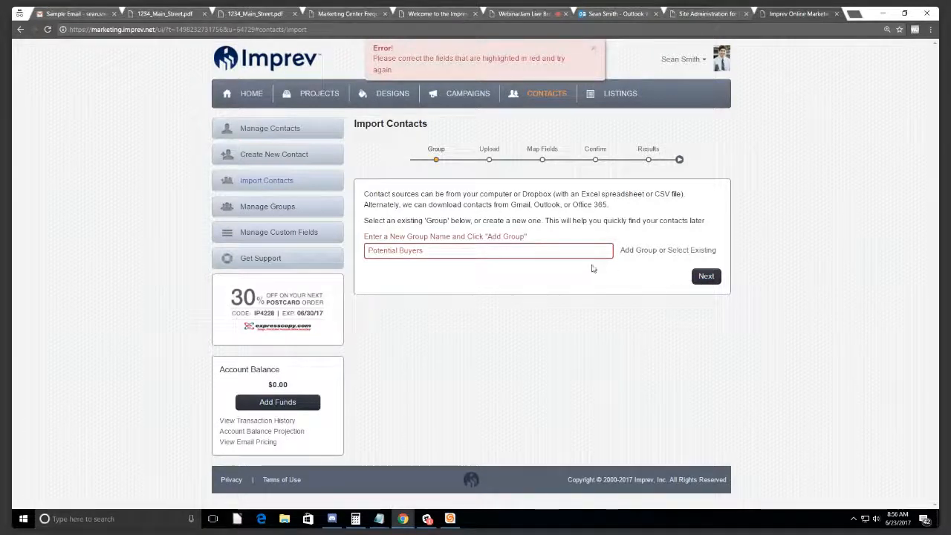
pyautogui.click(451, 253)
pyautogui.write('1')
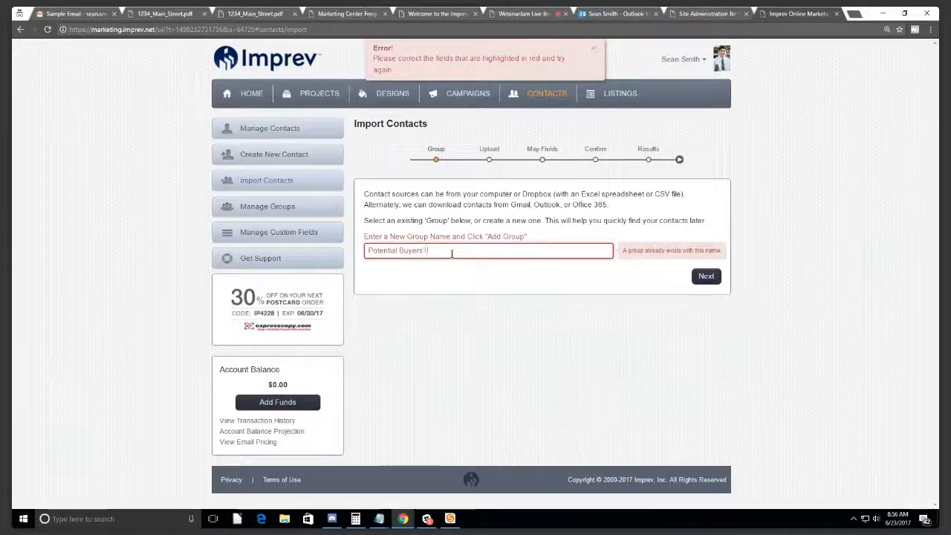
pyautogui.click(705, 277)
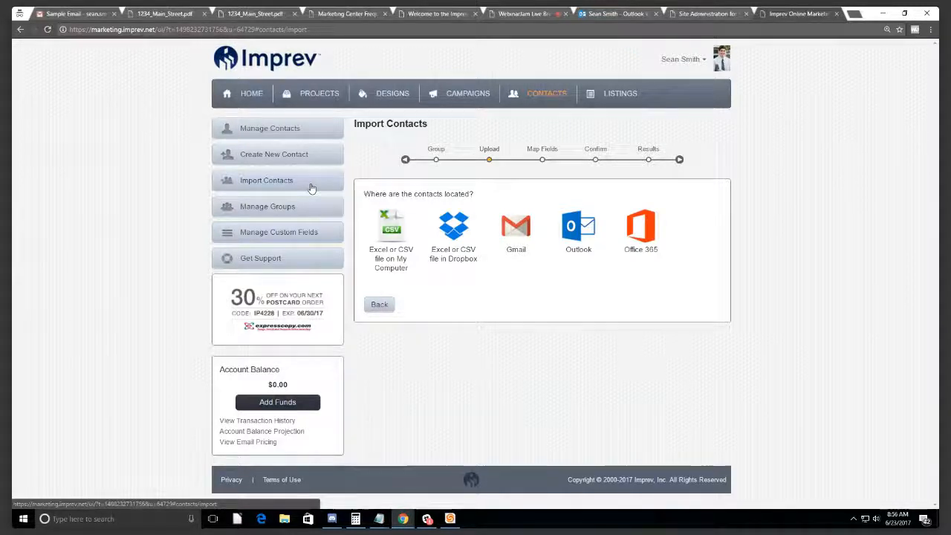
# Step: Choose to import from a spreadsheet file and browse the Documents folder
pyautogui.click(391, 238)
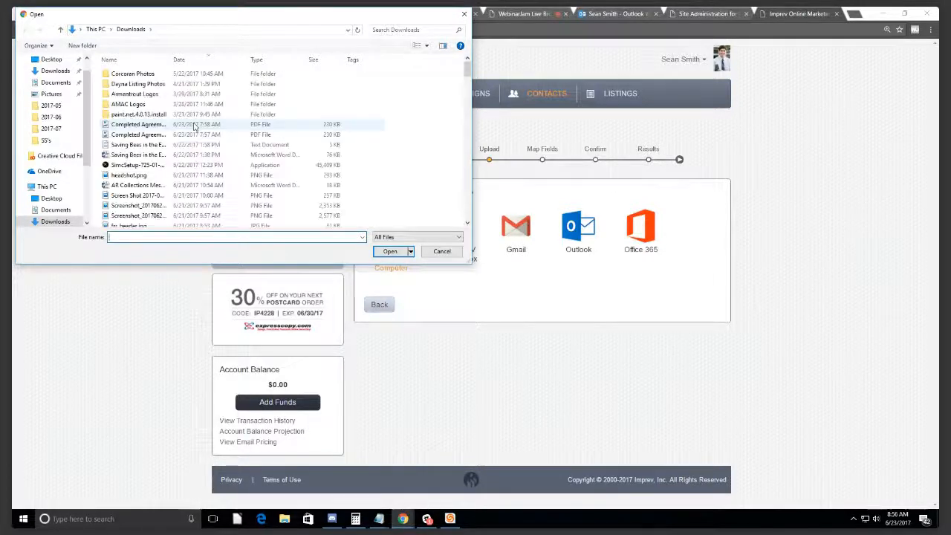
pyautogui.scroll(-2, 164, 127)
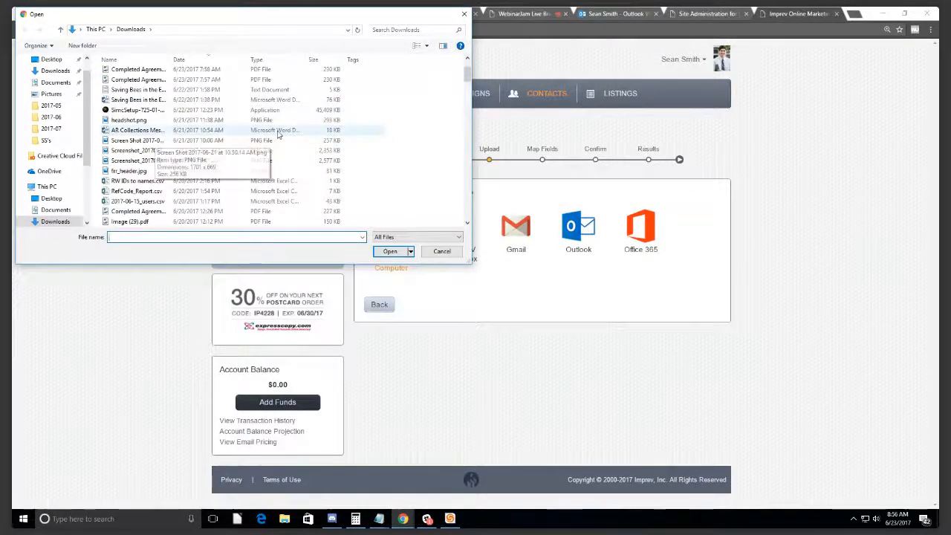
pyautogui.click(463, 14)
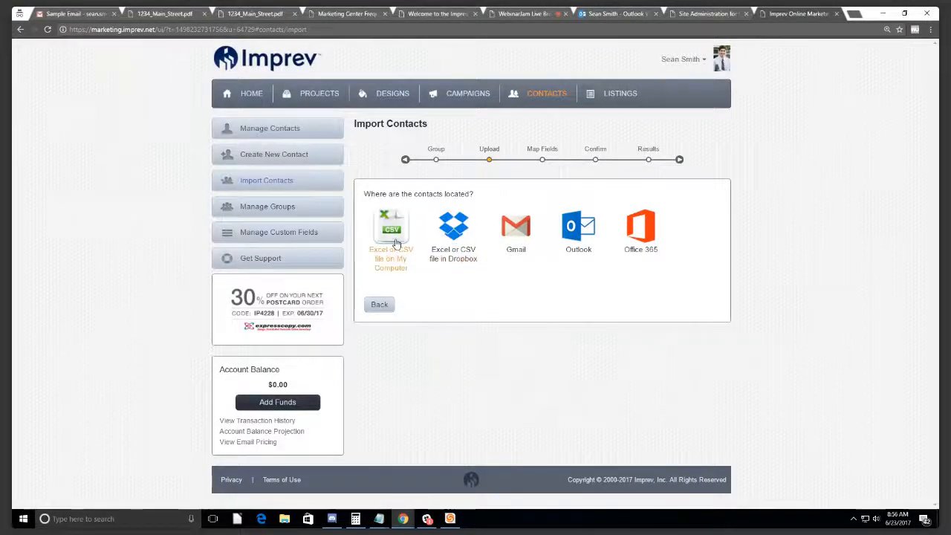
pyautogui.click(392, 230)
pyautogui.click(65, 175)
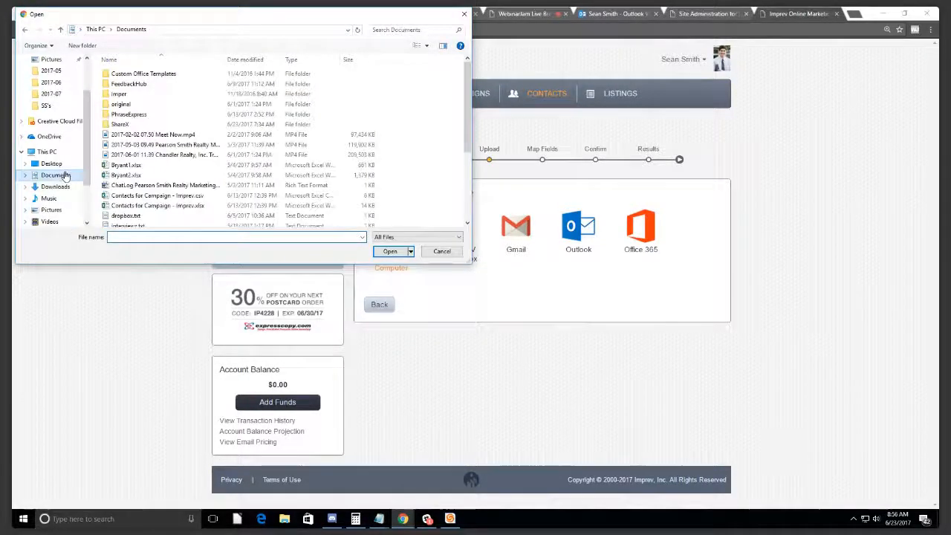
pyautogui.scroll(-4, 200, 158)
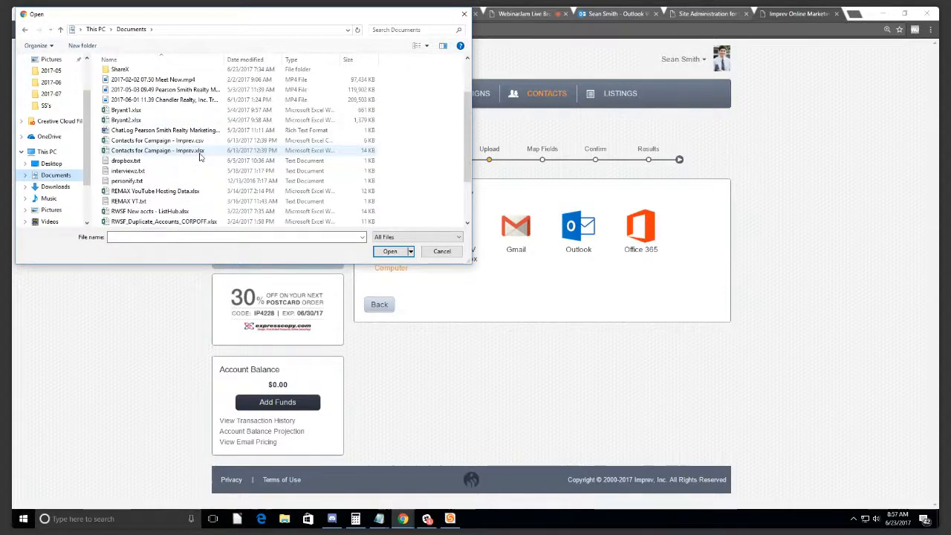
pyautogui.scroll(5, 200, 158)
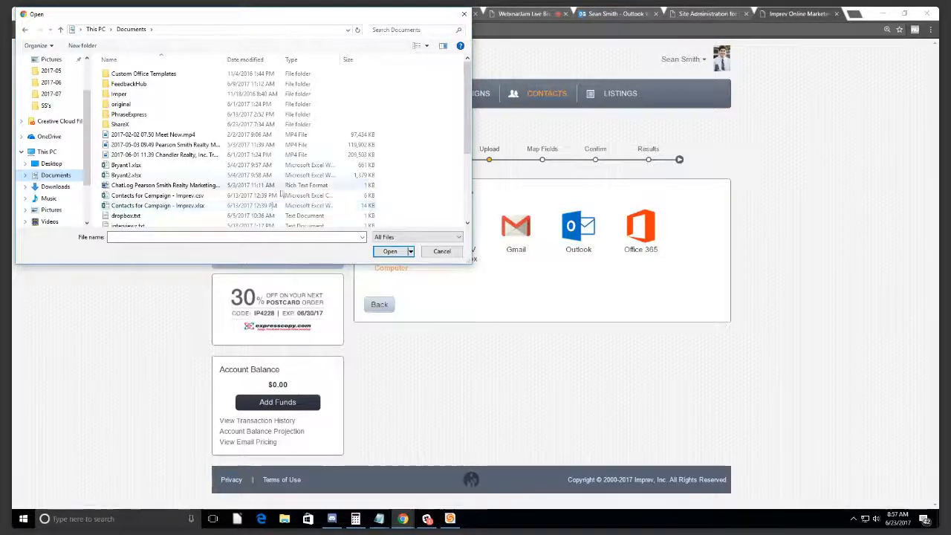
# Step: Upload Sample Contacts.xlsx for field mapping
pyautogui.scroll(-1, 272, 205)
pyautogui.scroll(-3, 225, 207)
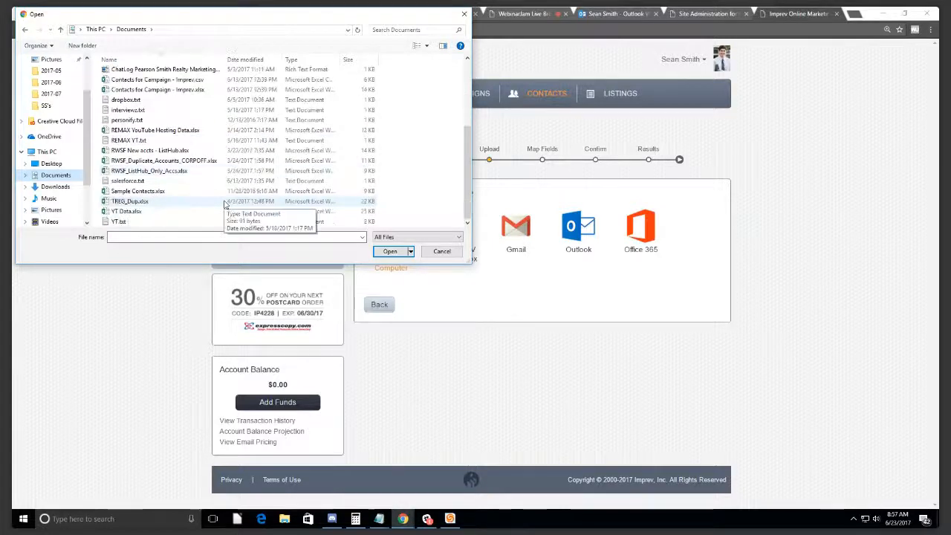
pyautogui.click(155, 194)
pyautogui.moveTo(393, 16); pyautogui.dragTo(507, 236)
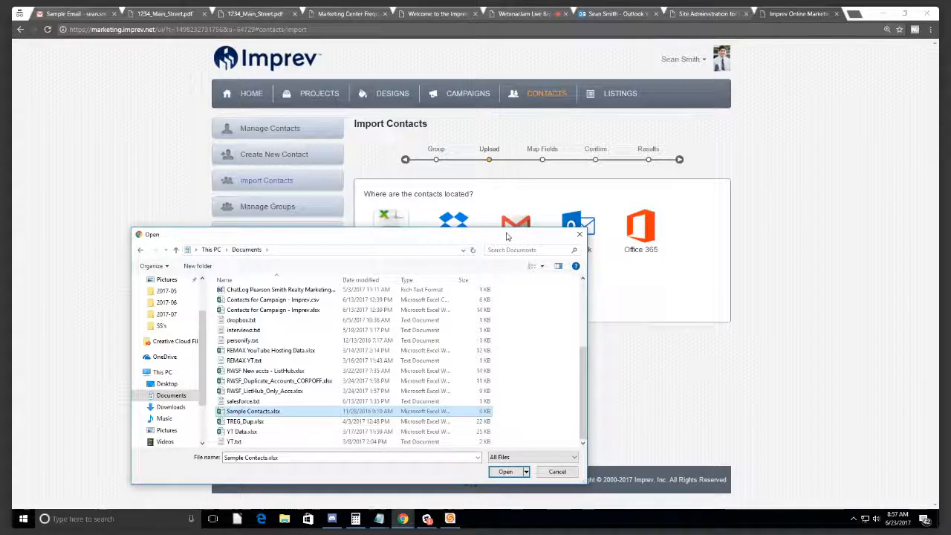
pyautogui.moveTo(459, 244); pyautogui.dragTo(368, 106)
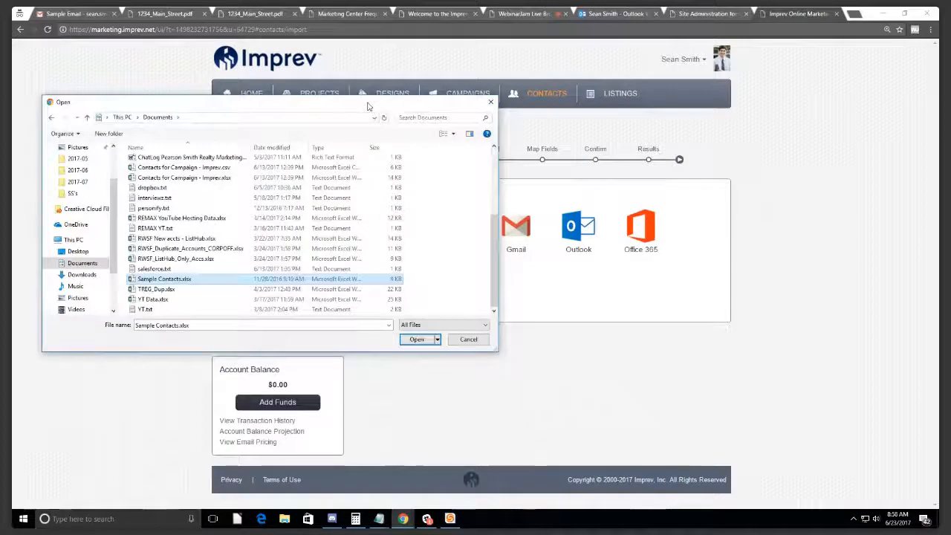
pyautogui.doubleClick(180, 280)
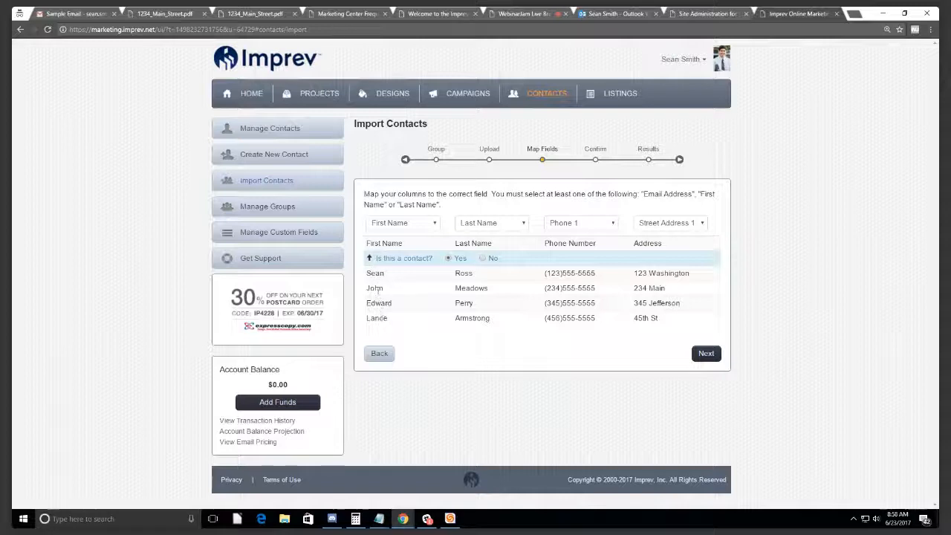
# Step: Confirm the first two columns stay mapped to First Name and Last Name
pyautogui.click(401, 223)
pyautogui.click(392, 245)
pyautogui.click(467, 224)
pyautogui.click(465, 253)
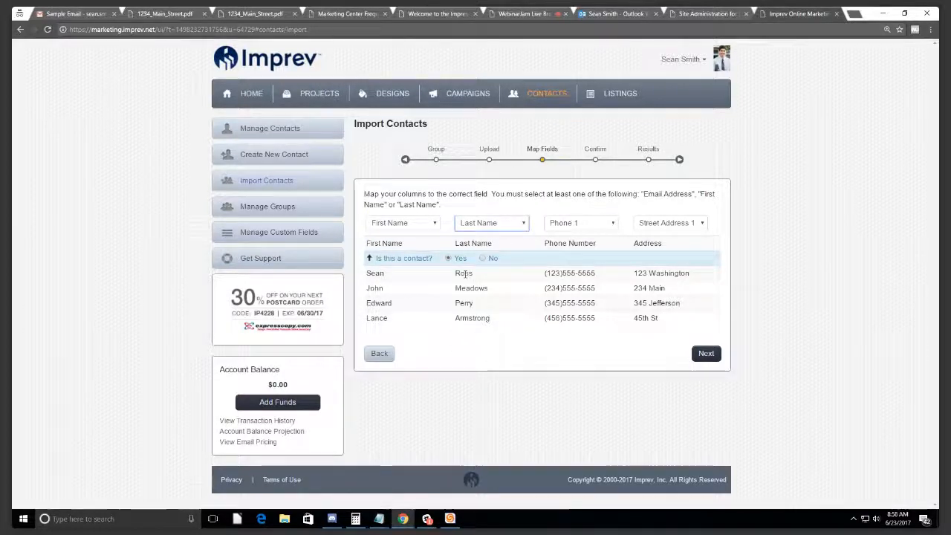
pyautogui.moveTo(548, 271); pyautogui.dragTo(491, 319)
# Step: Set the third column's mapping back to Phone 1 after briefly choosing Last Name
pyautogui.click(579, 223)
pyautogui.click(579, 224)
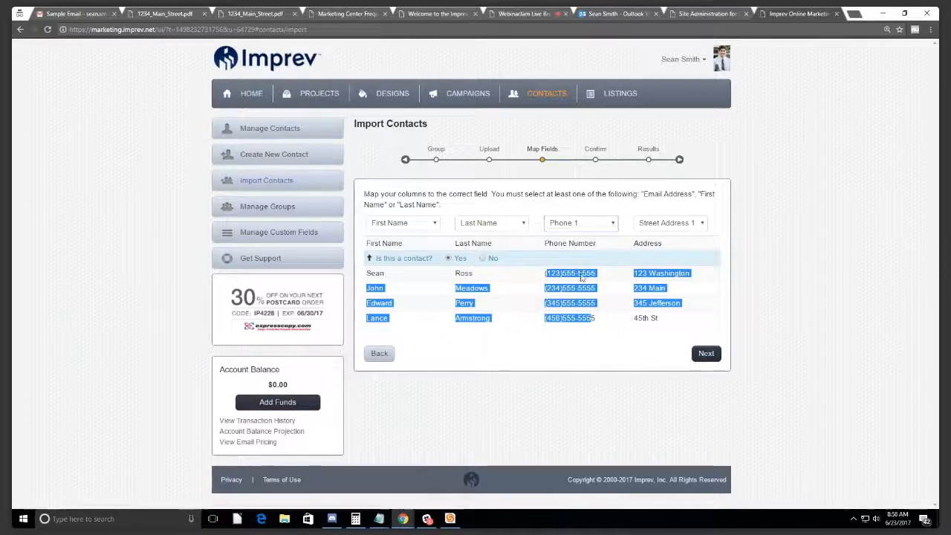
pyautogui.click(579, 224)
pyautogui.click(579, 256)
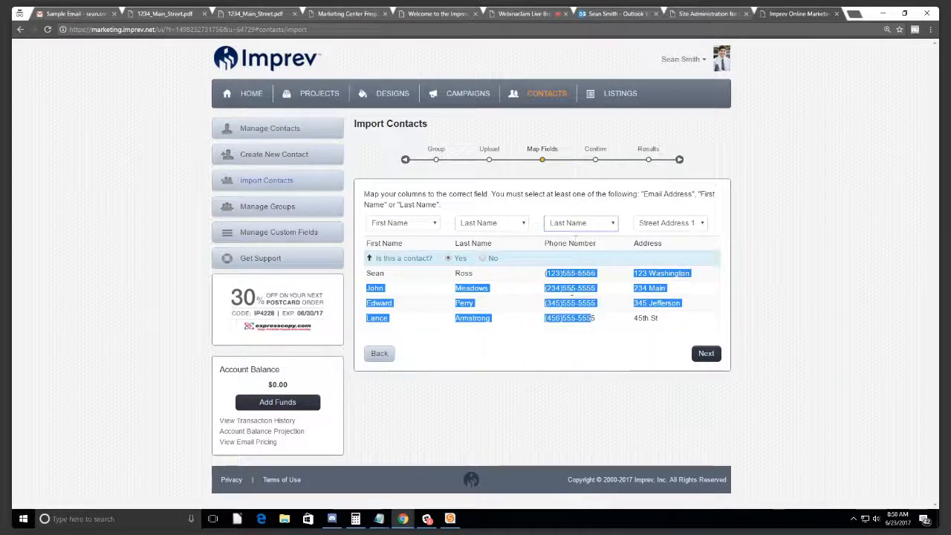
pyautogui.click(576, 295)
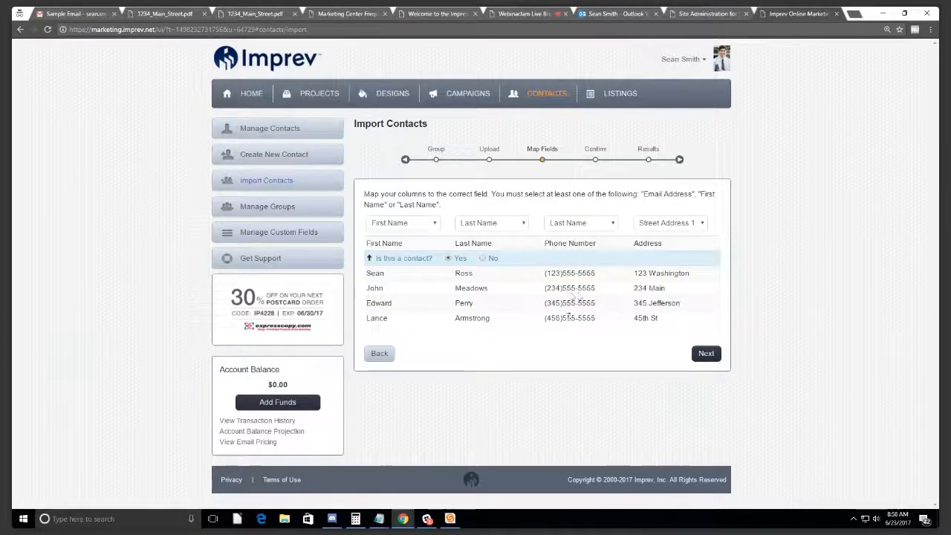
pyautogui.click(588, 225)
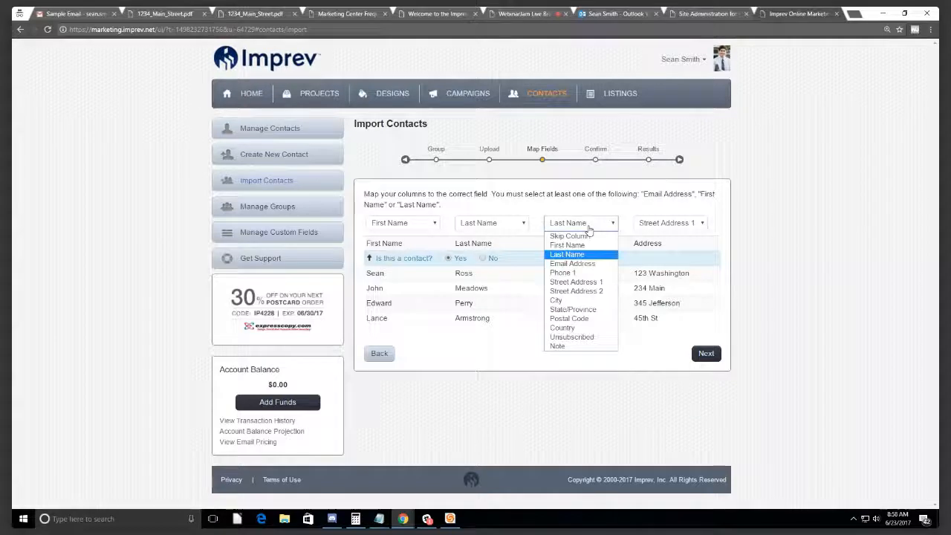
pyautogui.click(568, 273)
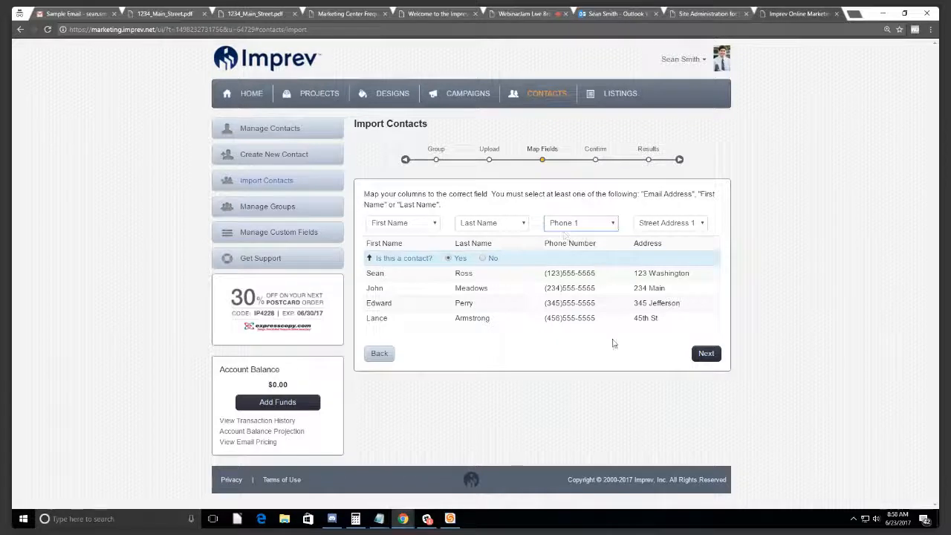
pyautogui.click(706, 354)
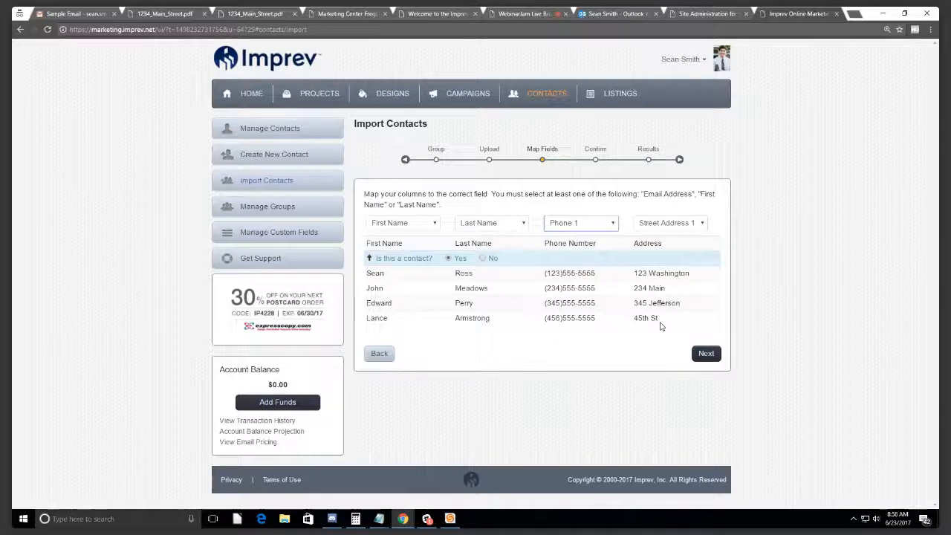
# Step: Mark the header row as not a contact and advance to Confirm, showing 8 new contacts
pyautogui.moveTo(365, 243); pyautogui.dragTo(665, 245)
pyautogui.click(668, 249)
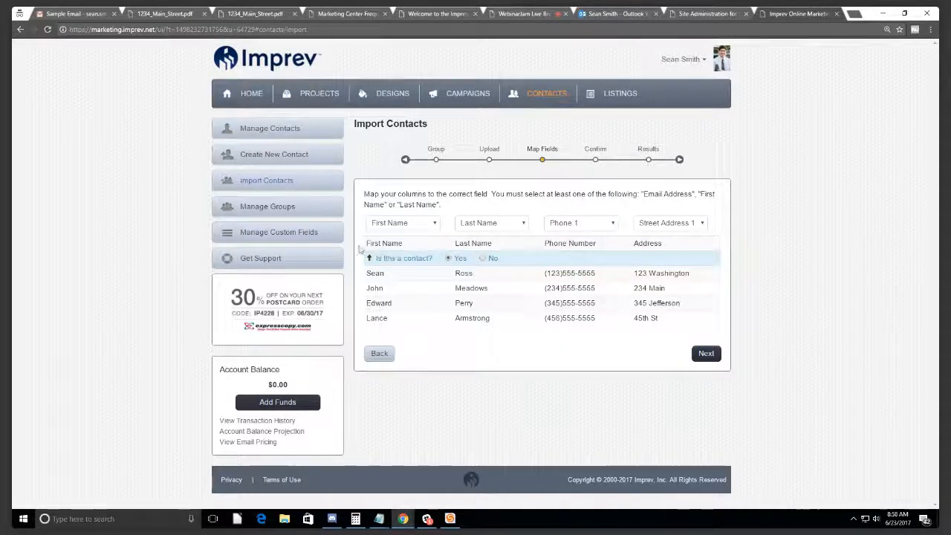
pyautogui.moveTo(359, 250); pyautogui.dragTo(416, 251)
pyautogui.click(396, 246)
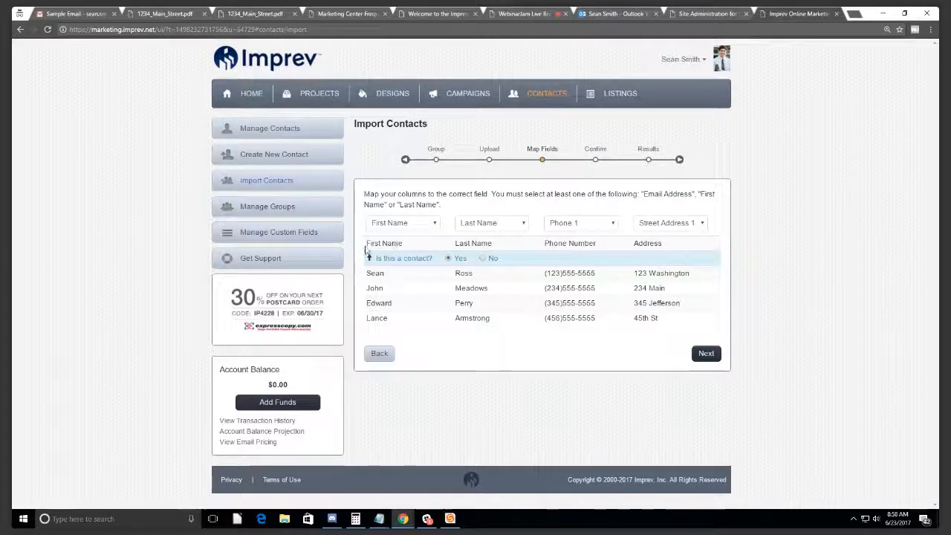
pyautogui.click(484, 260)
pyautogui.click(705, 359)
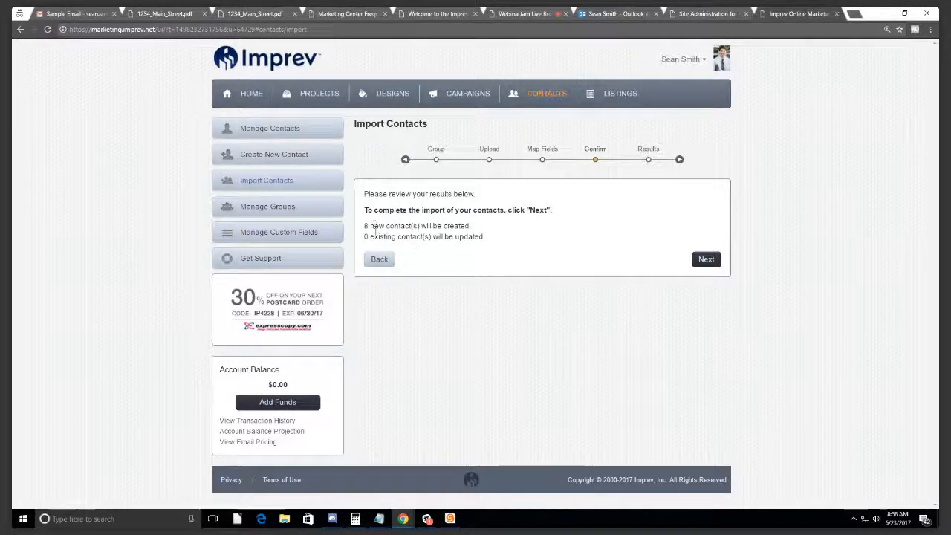
# Step: Review the 8 new, 0 updated contact counts and complete the import
pyautogui.moveTo(486, 237); pyautogui.dragTo(359, 238)
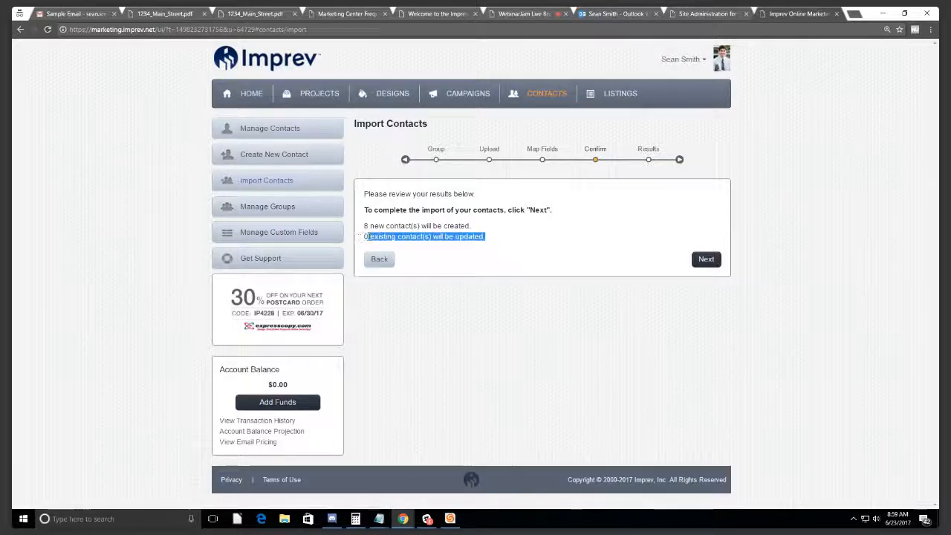
pyautogui.click(365, 236)
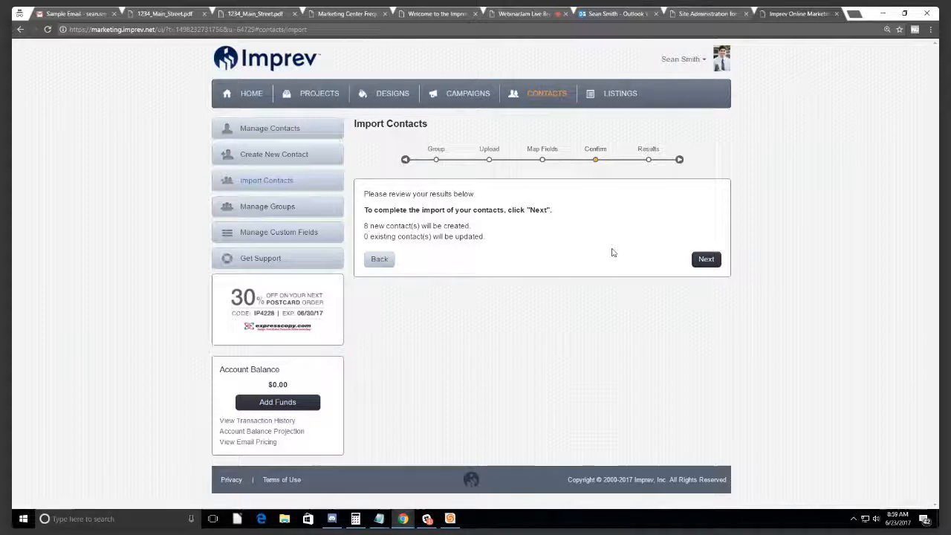
pyautogui.click(703, 260)
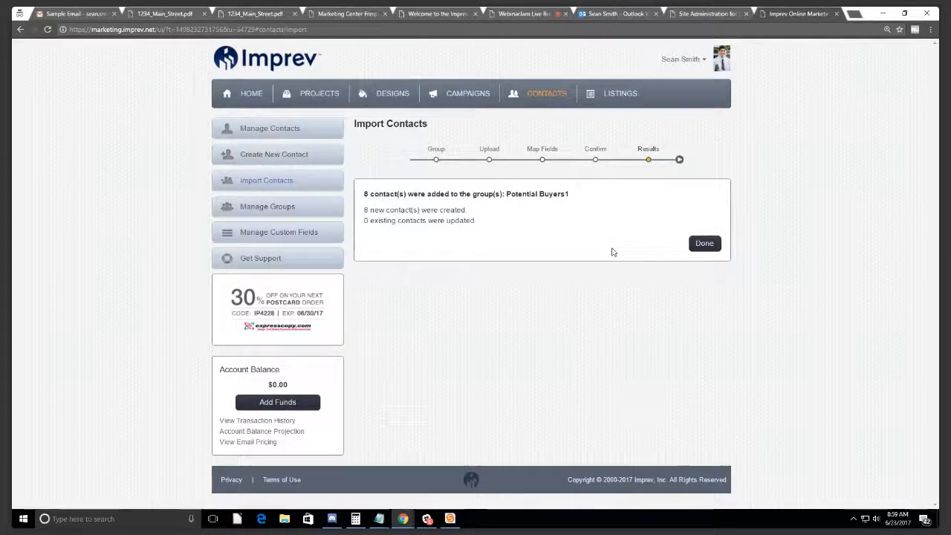
# Step: Finish the wizard to open the Potential Buyers1 group page listing eight contacts
pyautogui.moveTo(365, 194); pyautogui.dragTo(569, 194)
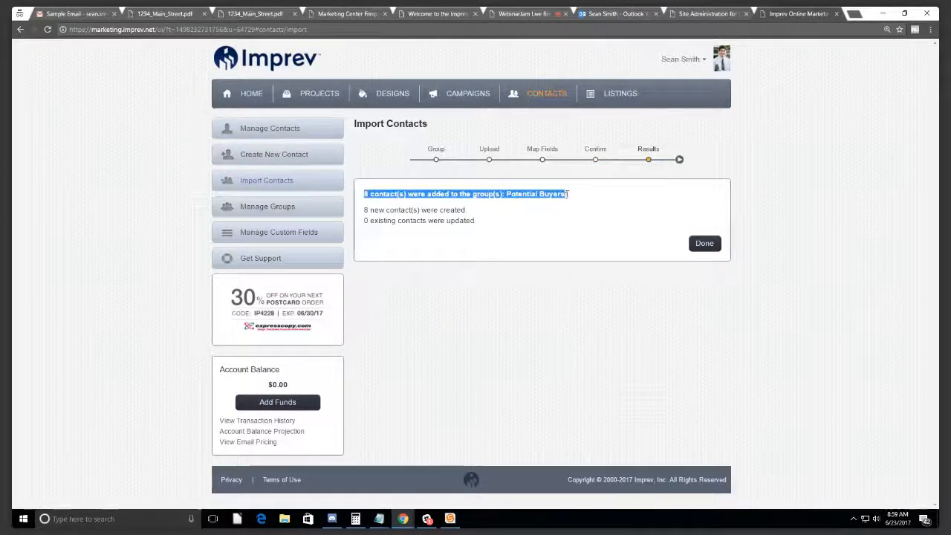
pyautogui.click(573, 195)
pyautogui.click(713, 245)
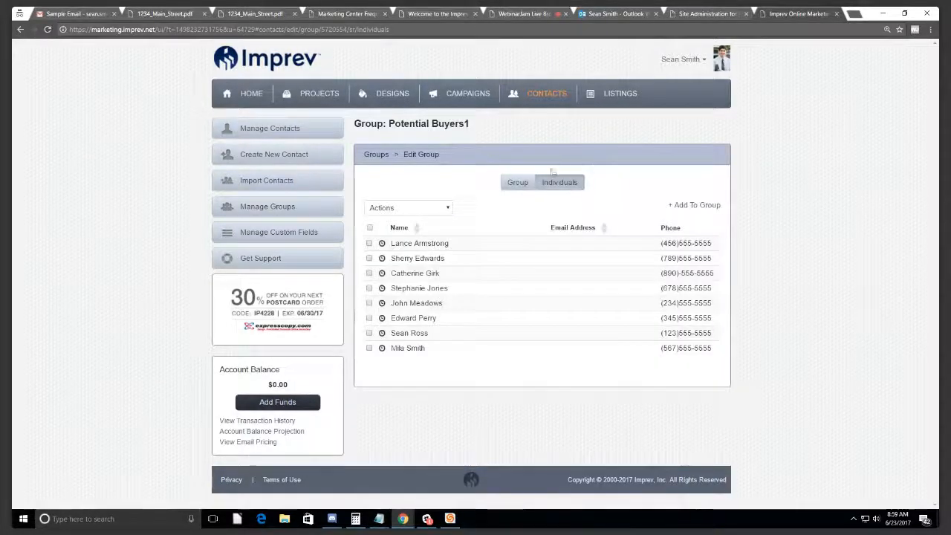
# Step: Check the group's details and members and the 17-record address book, then restart Import Contacts
pyautogui.click(518, 184)
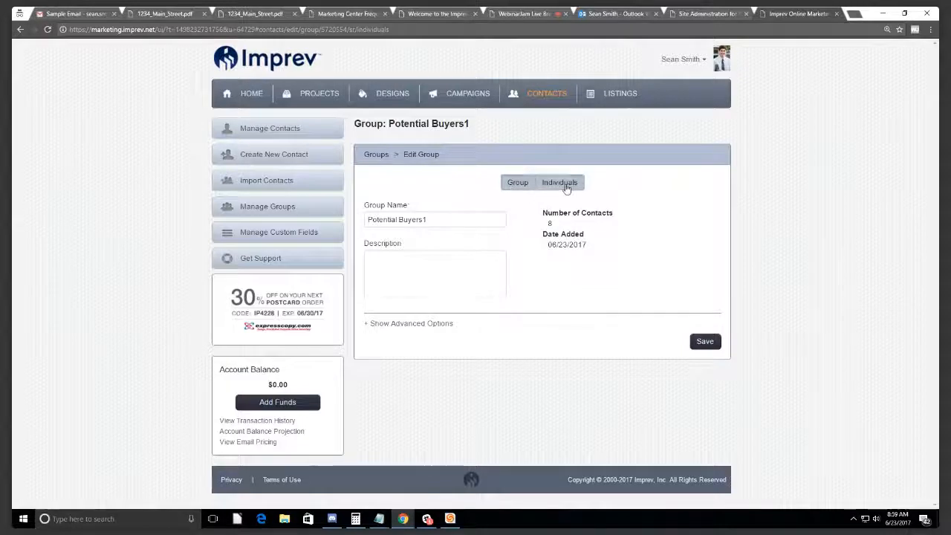
pyautogui.click(564, 184)
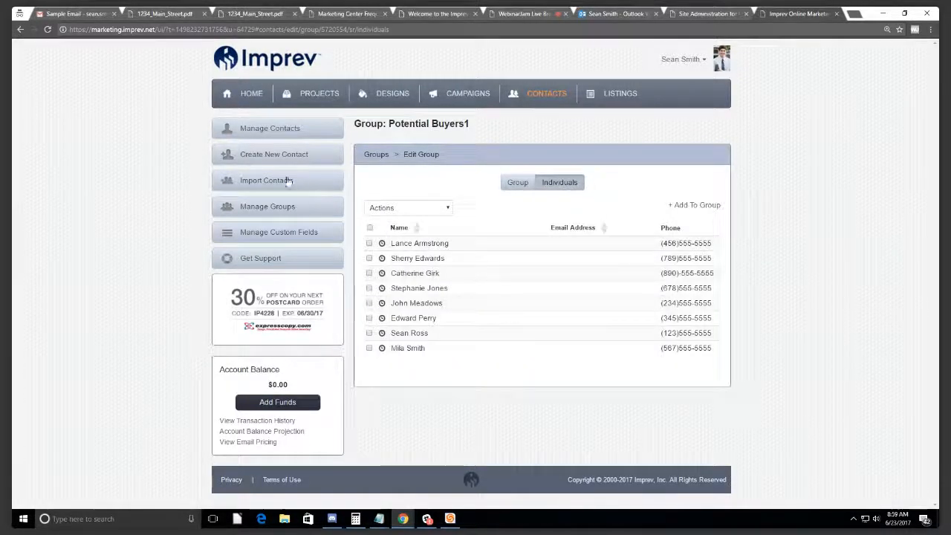
pyautogui.click(254, 130)
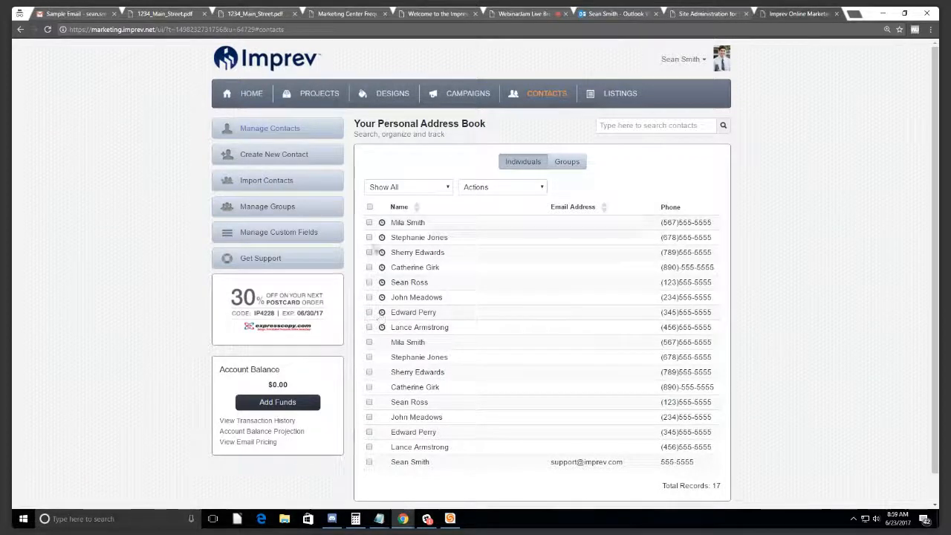
pyautogui.moveTo(382, 334)
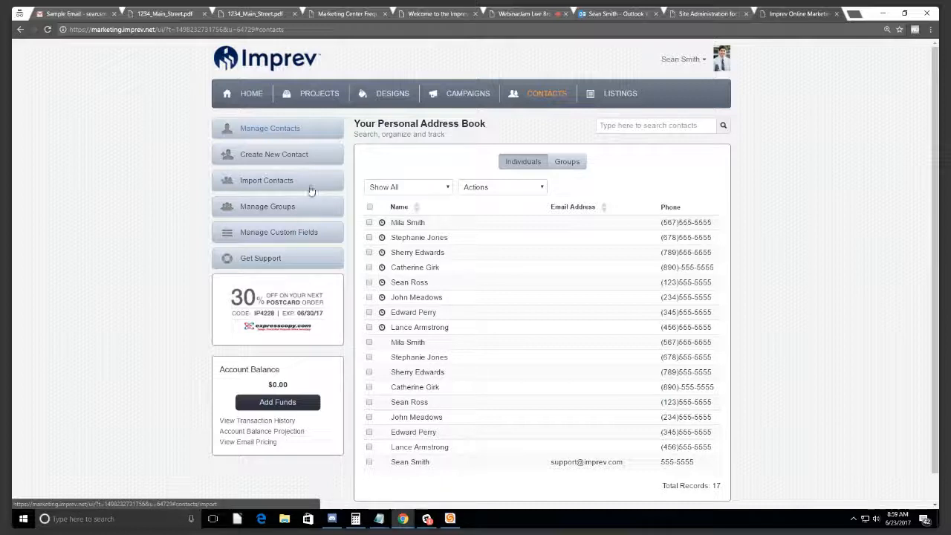
pyautogui.click(272, 186)
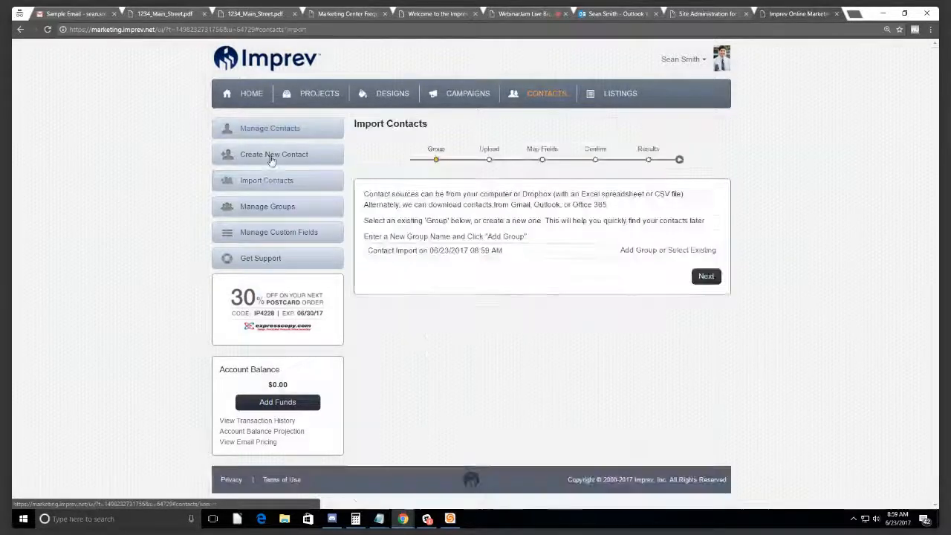
# Step: View the blank Create New Contact form, then switch to the Design Gallery
pyautogui.click(272, 158)
pyautogui.click(454, 183)
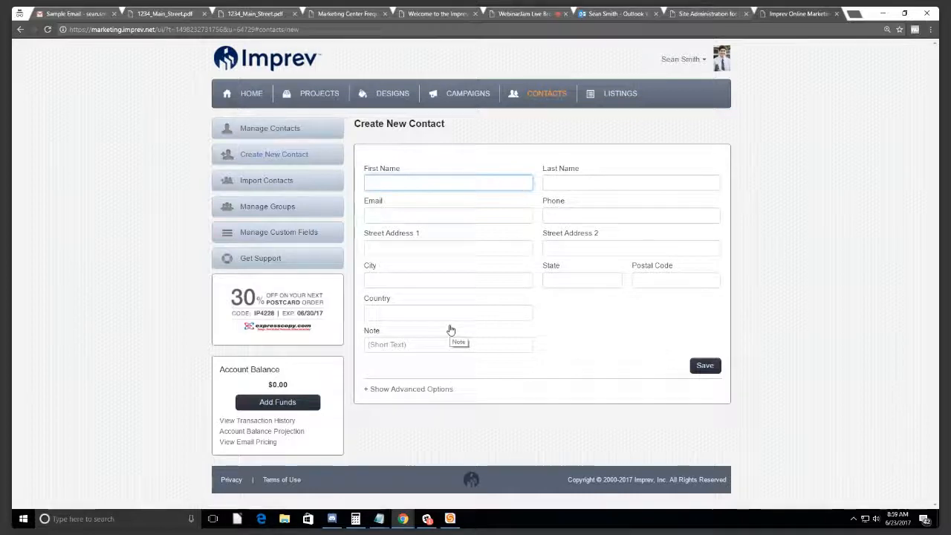
pyautogui.click(409, 196)
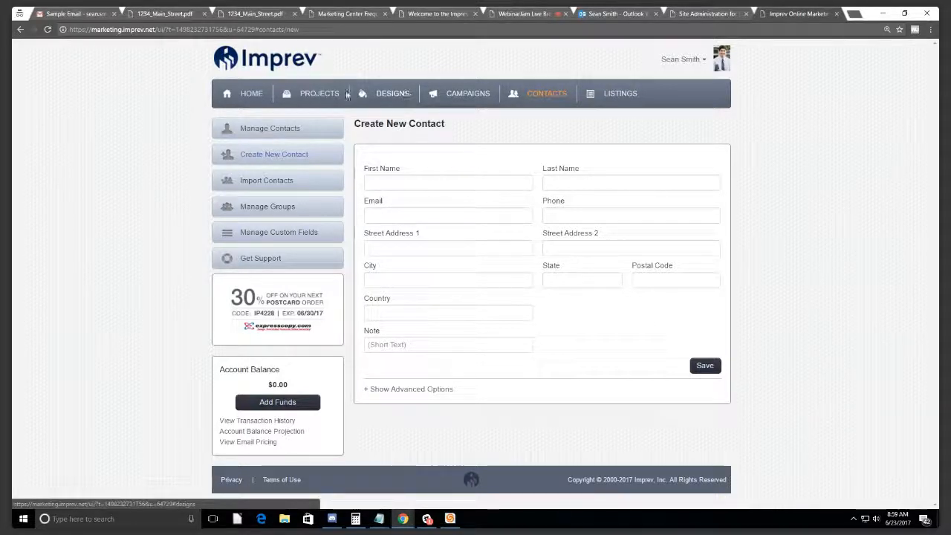
pyautogui.click(343, 93)
# Step: Browse the Design Gallery and filter it to eNewsletter designs
pyautogui.click(378, 98)
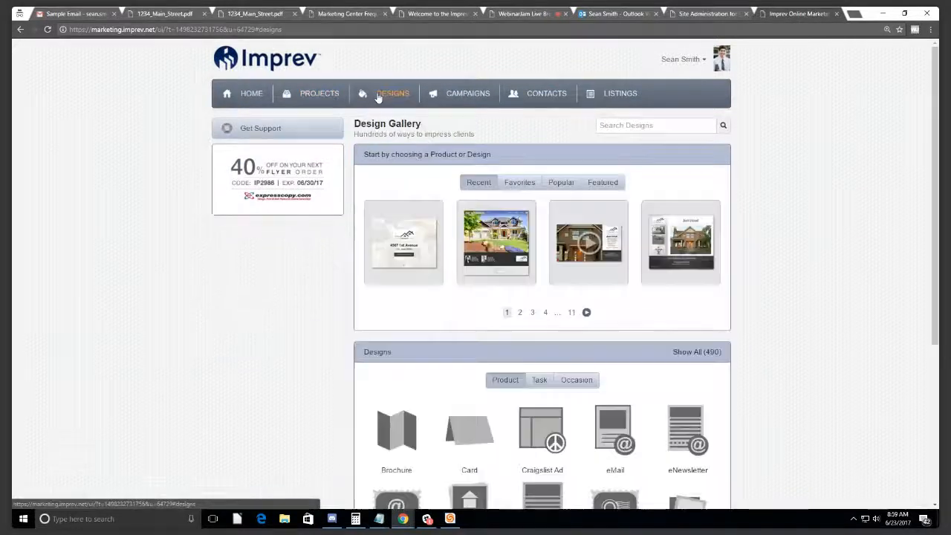
pyautogui.click(445, 92)
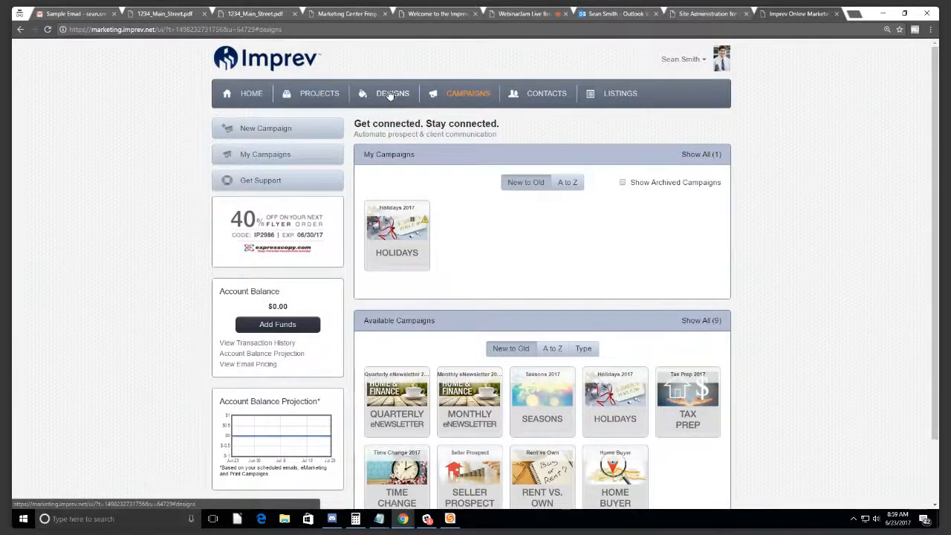
pyautogui.click(389, 96)
pyautogui.scroll(-3, 639, 213)
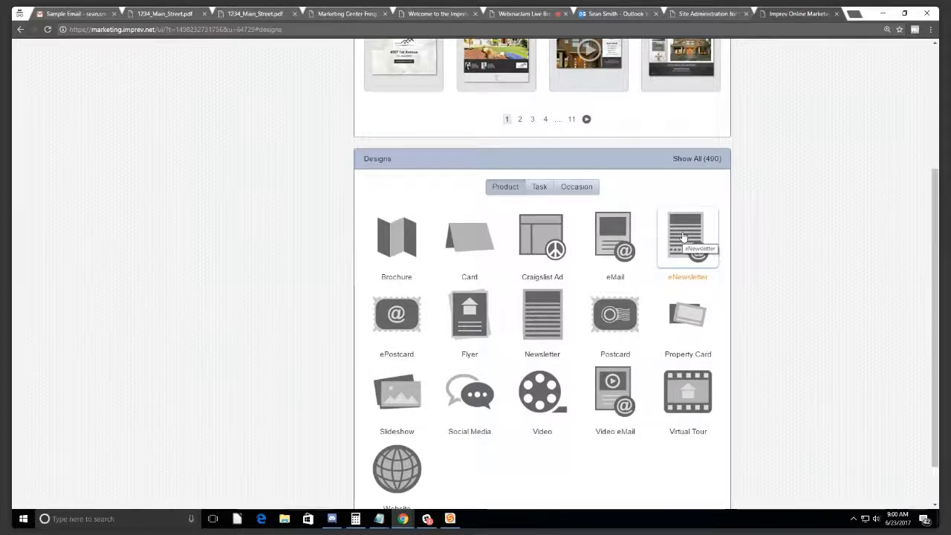
pyautogui.click(683, 236)
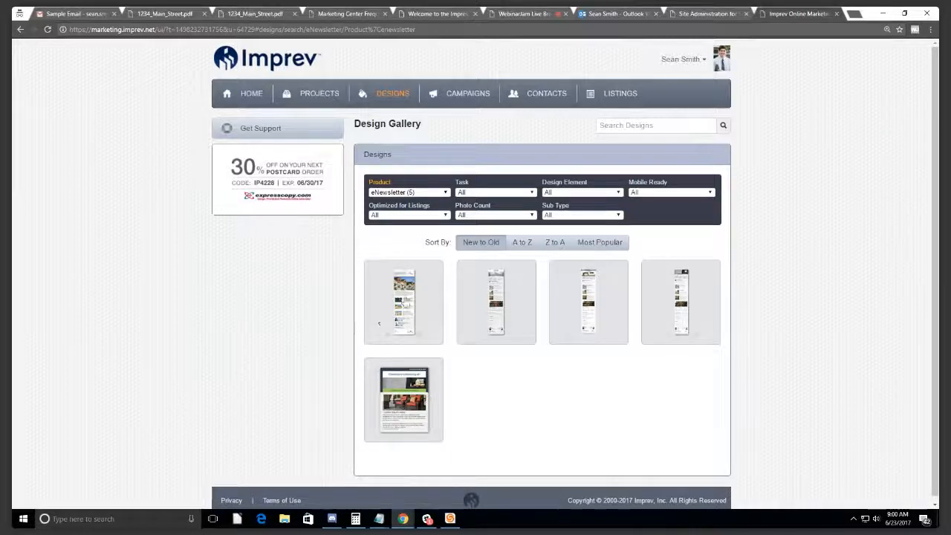
# Step: Filter to the 64 ePostcard designs, preview one without choosing it, then open Projects
pyautogui.click(392, 93)
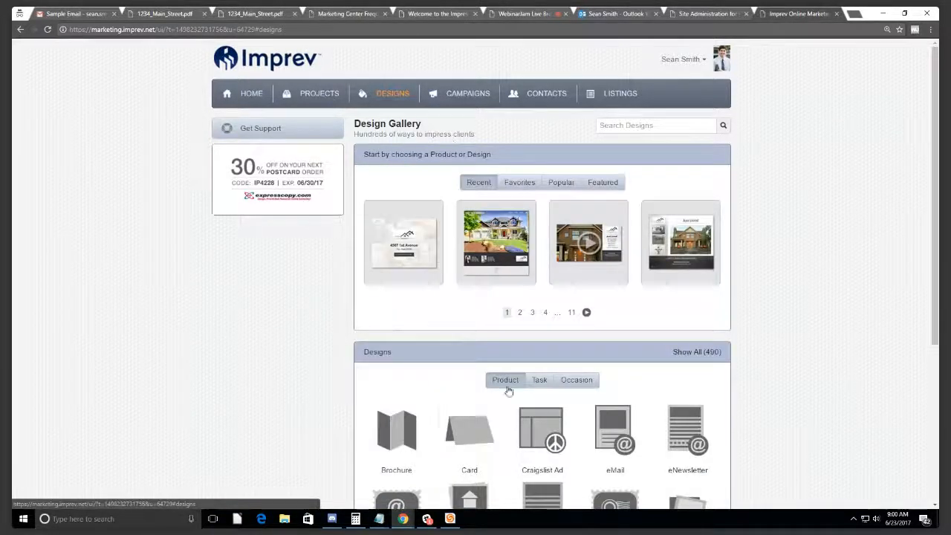
pyautogui.scroll(-1, 490, 416)
pyautogui.scroll(-1, 468, 447)
pyautogui.click(399, 399)
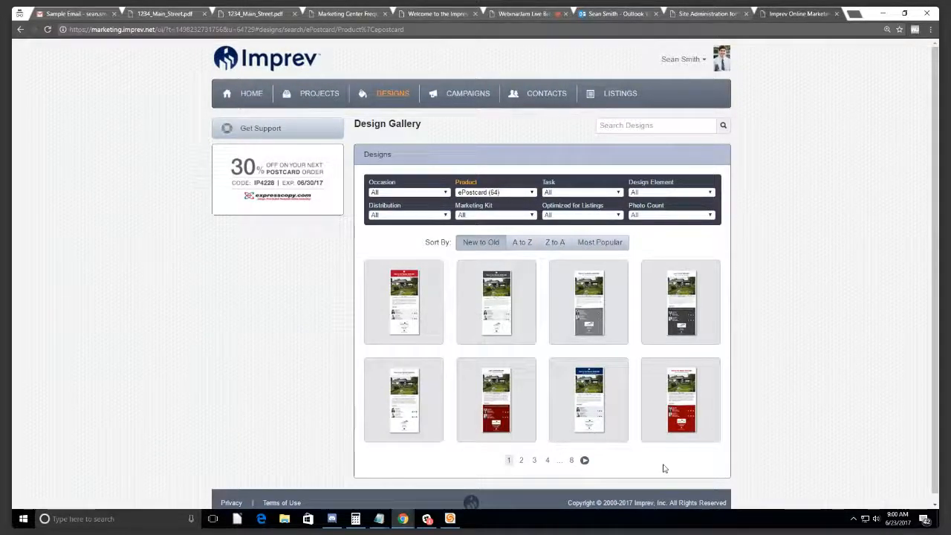
pyautogui.click(496, 301)
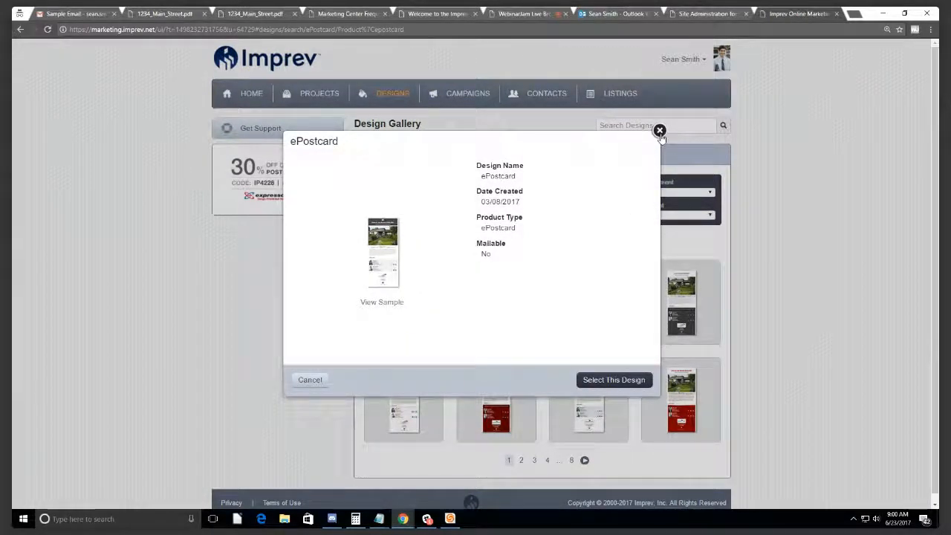
pyautogui.click(659, 131)
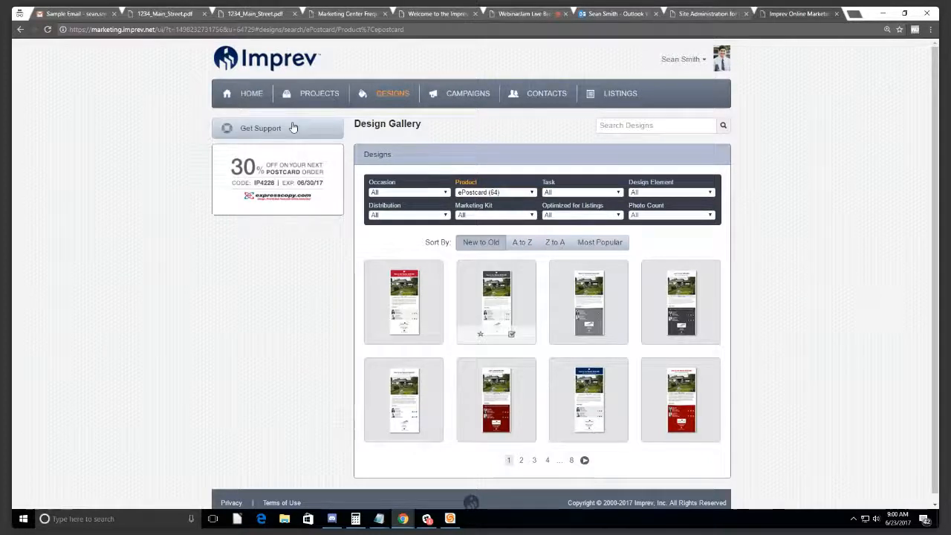
pyautogui.click(328, 100)
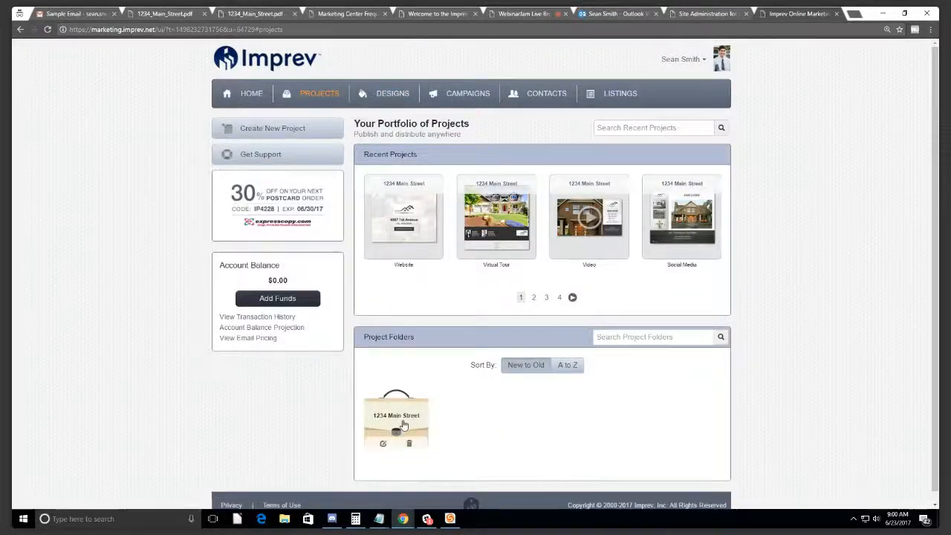
pyautogui.click(398, 429)
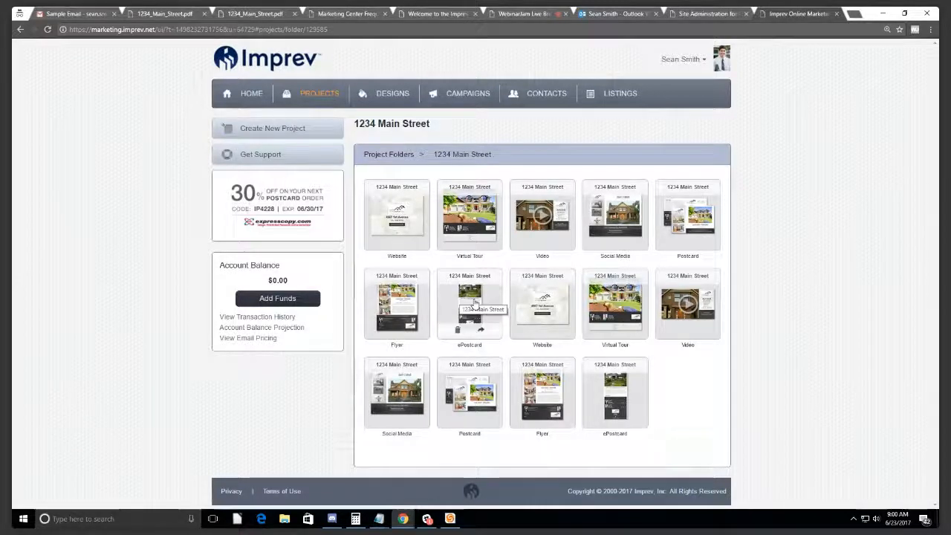
pyautogui.click(475, 303)
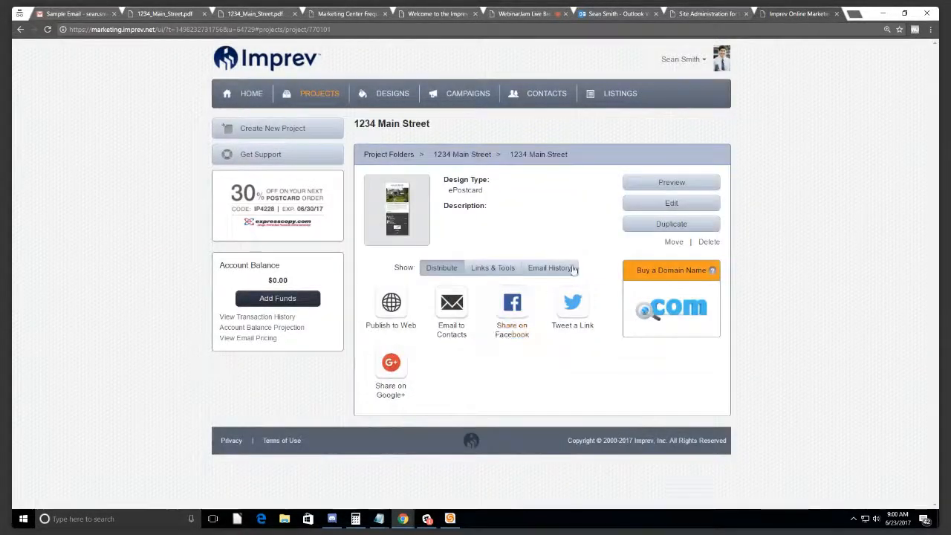
pyautogui.click(669, 204)
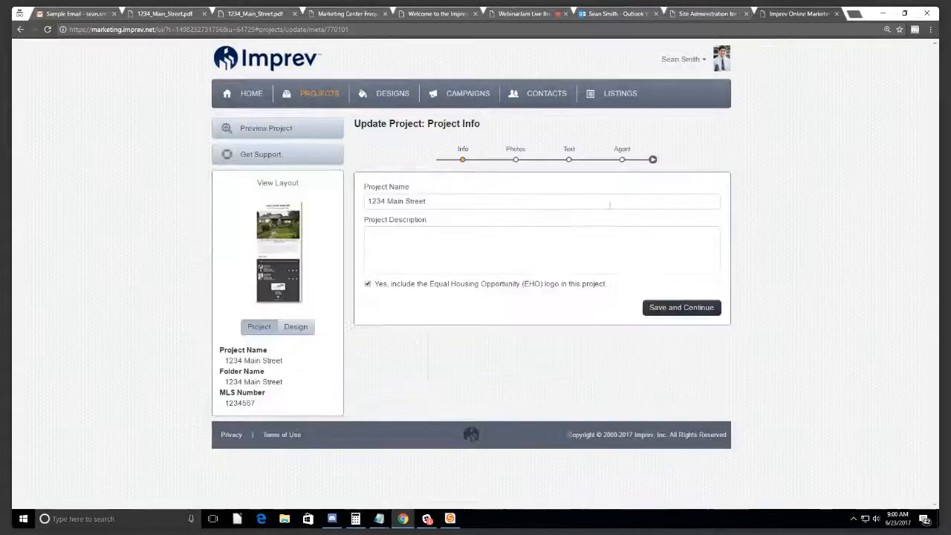
pyautogui.click(523, 155)
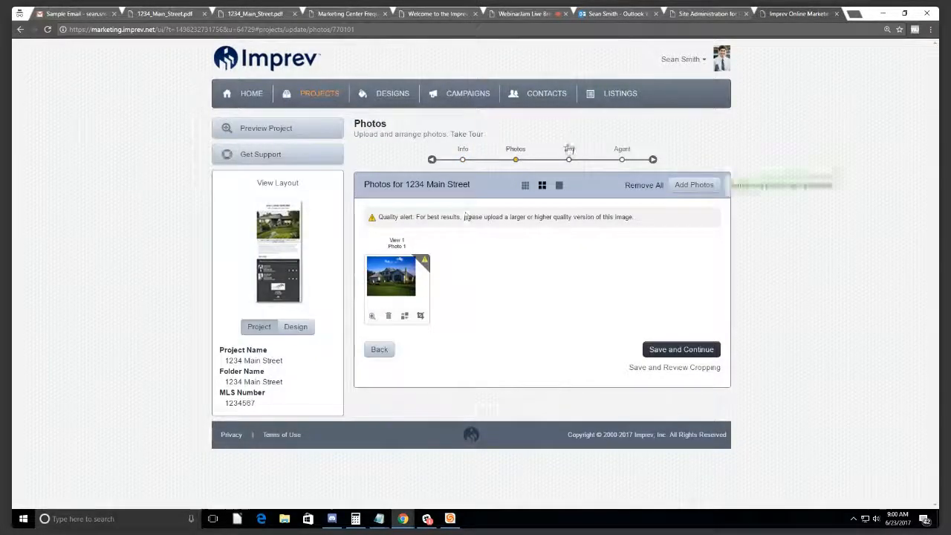
pyautogui.click(568, 156)
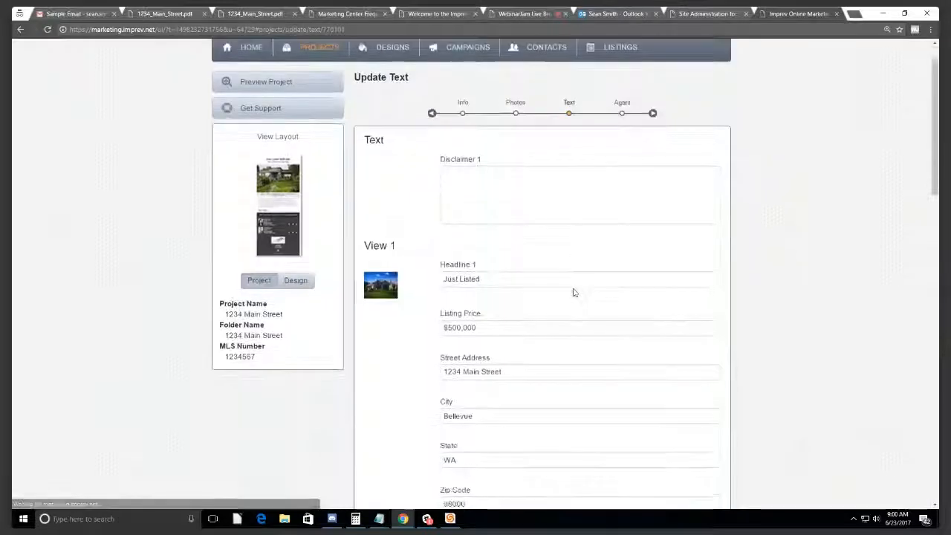
pyautogui.scroll(-4, 573, 292)
pyautogui.scroll(4, 286, 199)
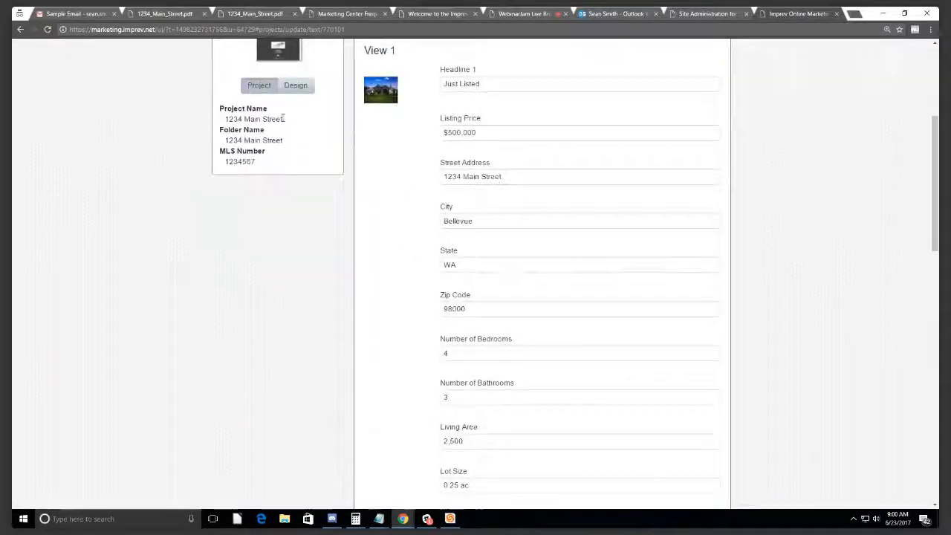
pyautogui.click(286, 199)
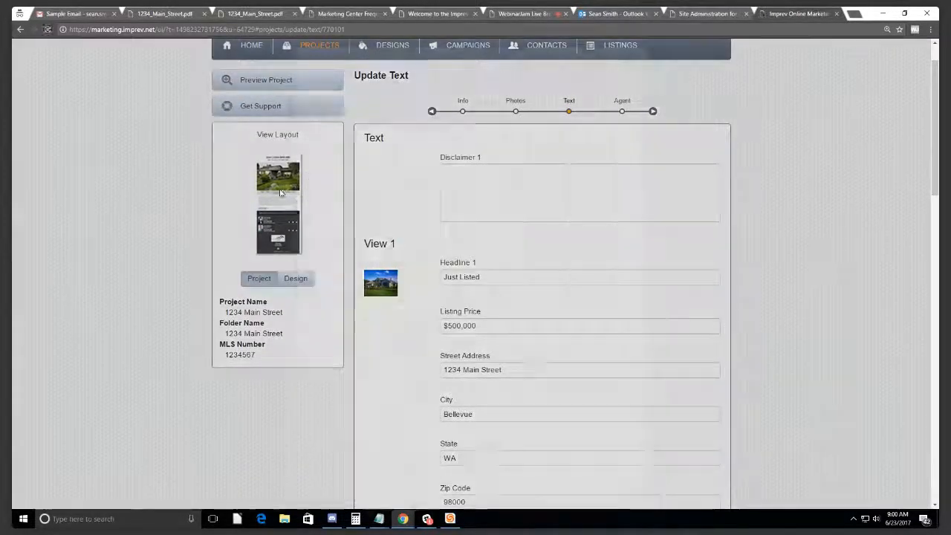
pyautogui.scroll(-3, 449, 173)
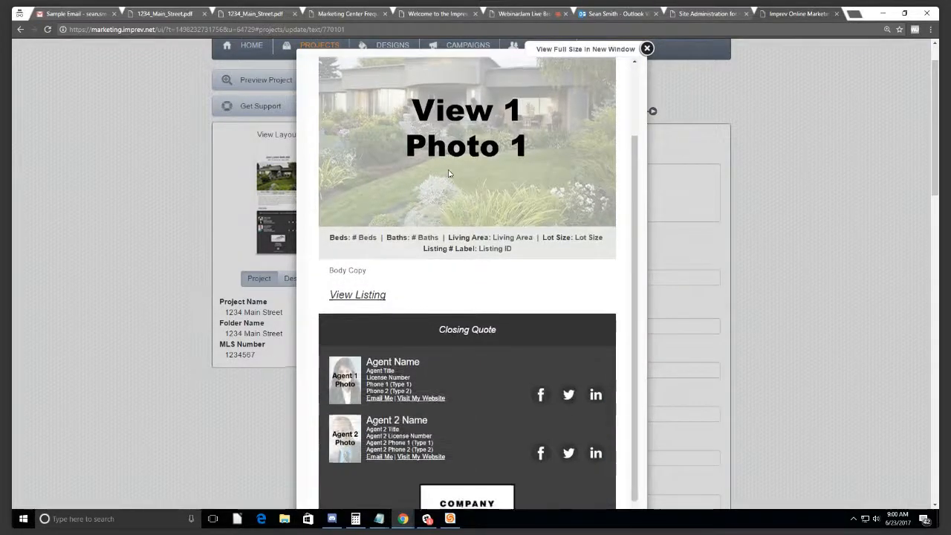
pyautogui.scroll(4, 471, 215)
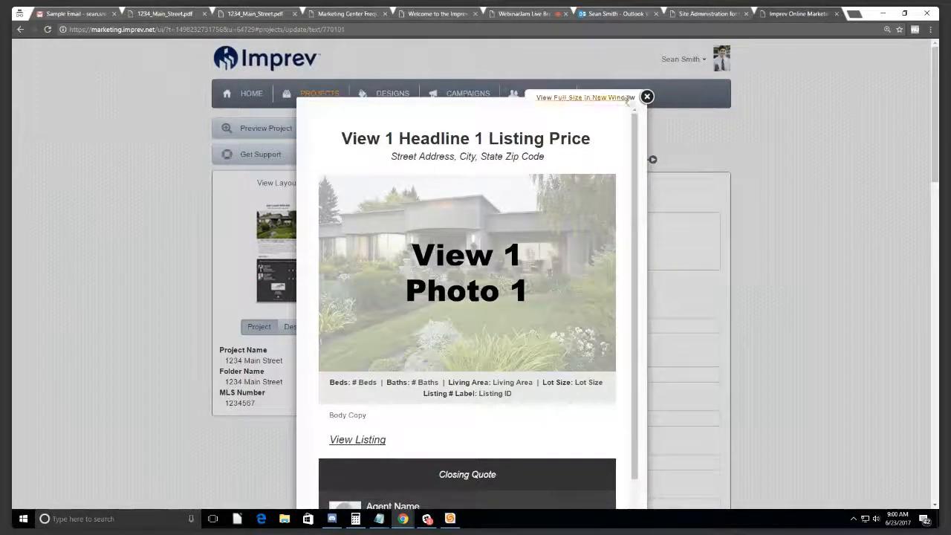
pyautogui.click(647, 97)
pyautogui.click(332, 102)
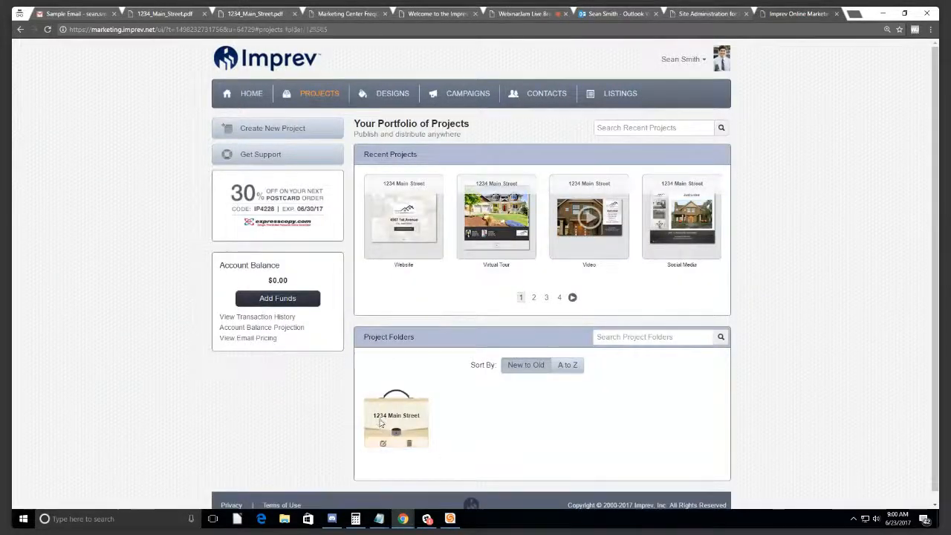
pyautogui.click(379, 423)
# Step: Open the 1234 Main Street ePostcard and choose Email to Contacts as Premium Email
pyautogui.click(470, 294)
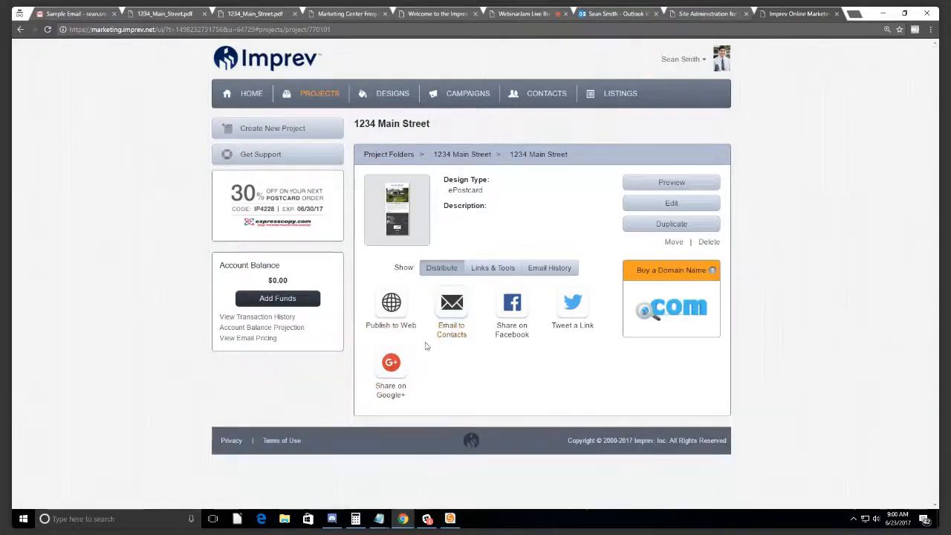
pyautogui.click(458, 317)
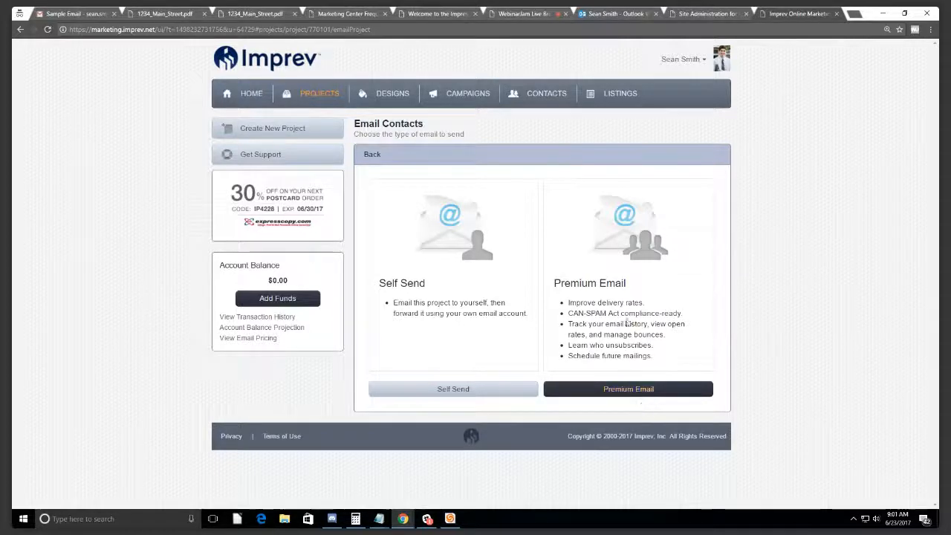
pyautogui.click(626, 395)
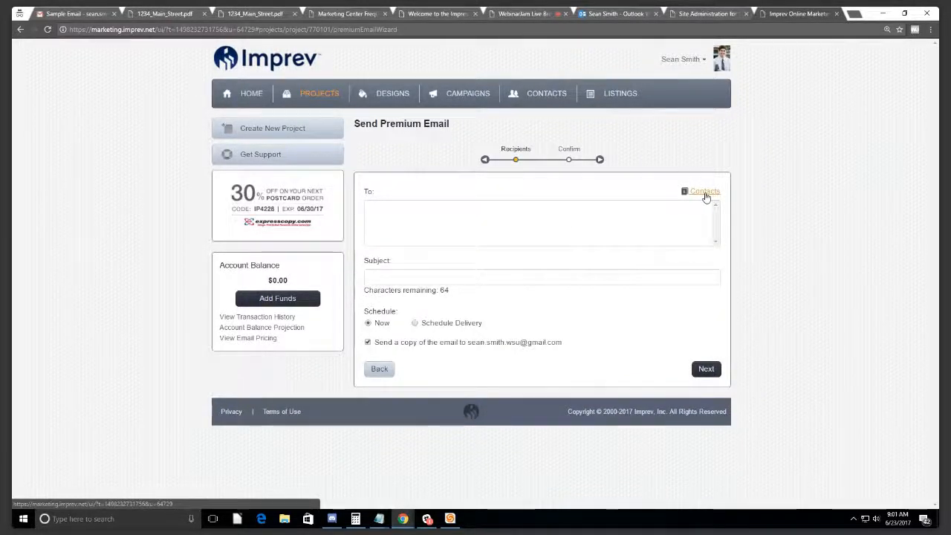
pyautogui.click(705, 192)
pyautogui.click(499, 170)
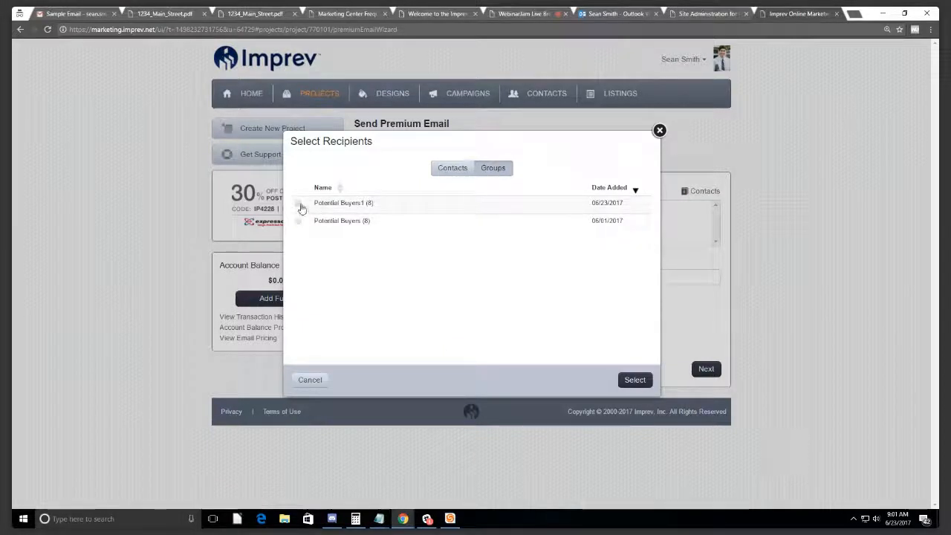
pyautogui.click(451, 169)
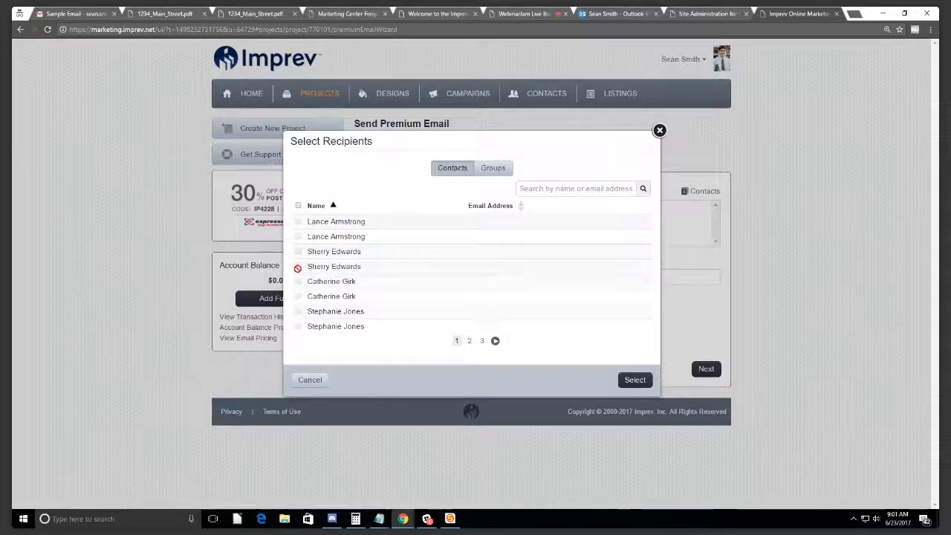
pyautogui.click(490, 167)
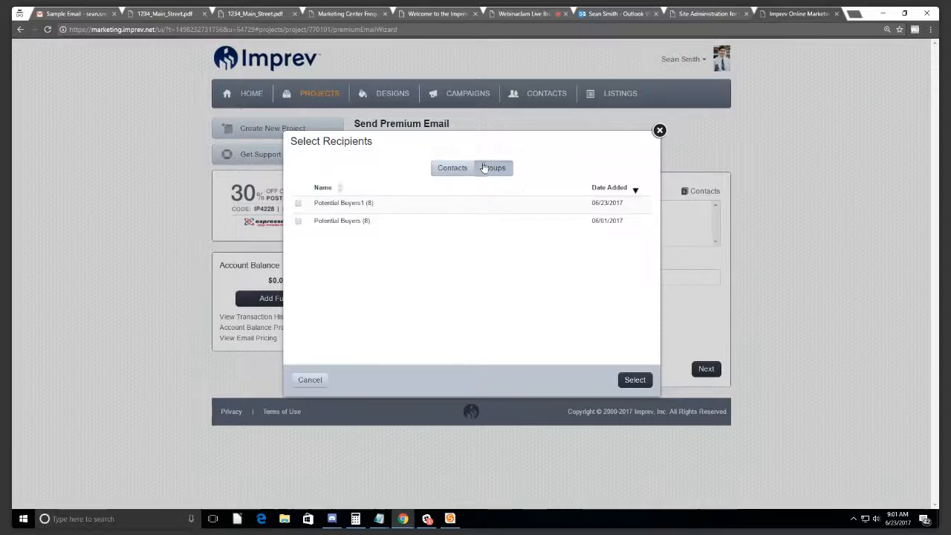
pyautogui.click(297, 221)
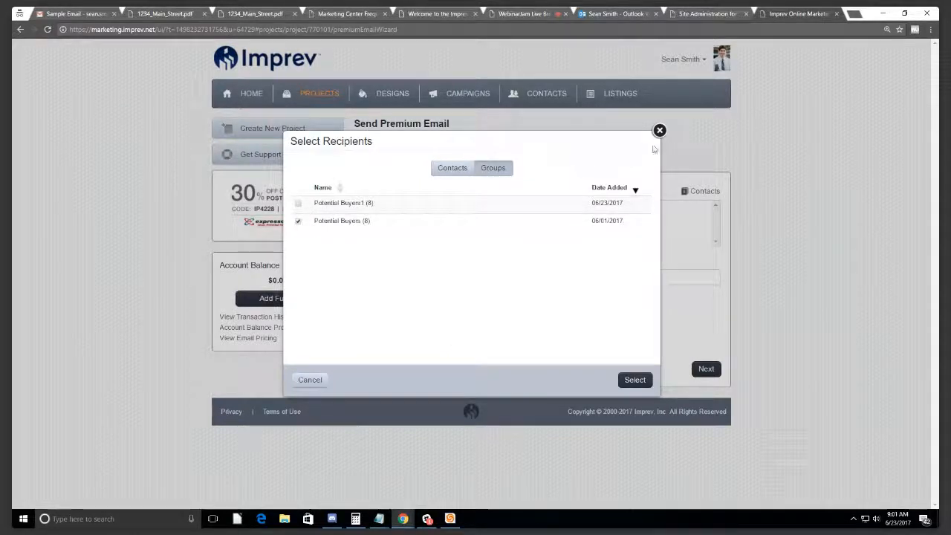
pyautogui.click(659, 130)
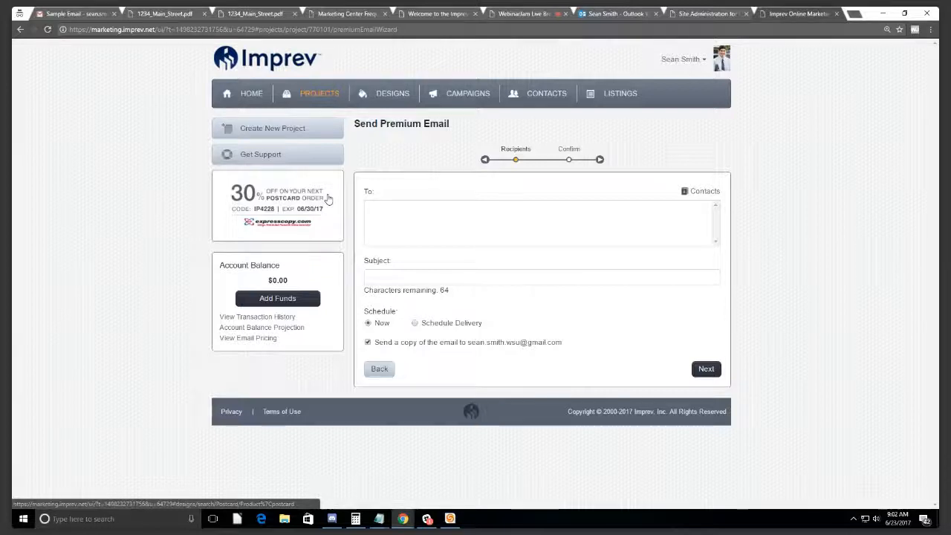
# Step: Page through Recent Projects, visit the Design Gallery and account menu, then return to Projects
pyautogui.click(323, 95)
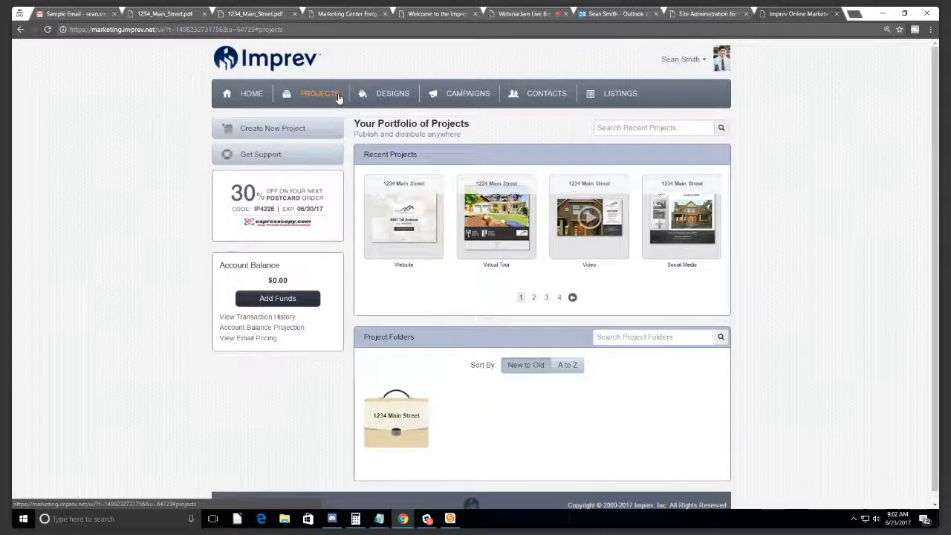
pyautogui.click(573, 297)
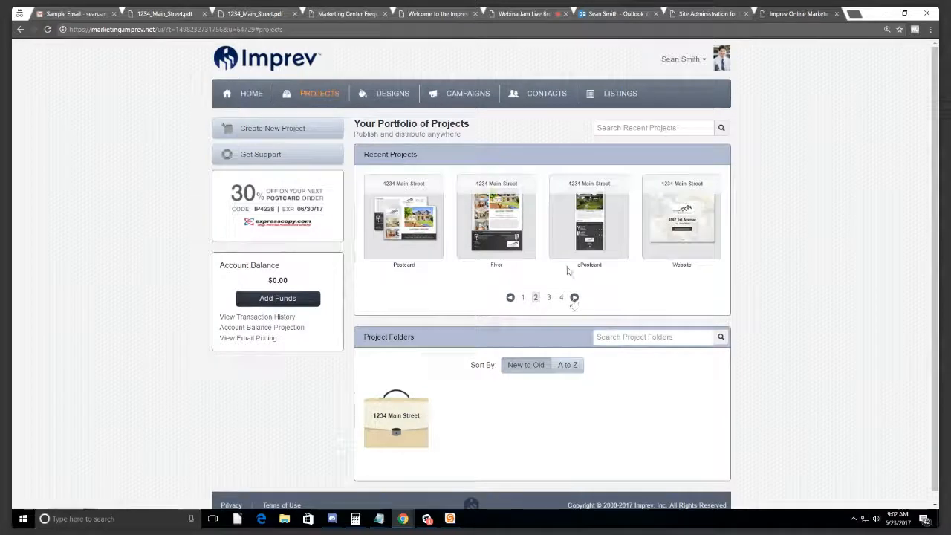
pyautogui.click(394, 96)
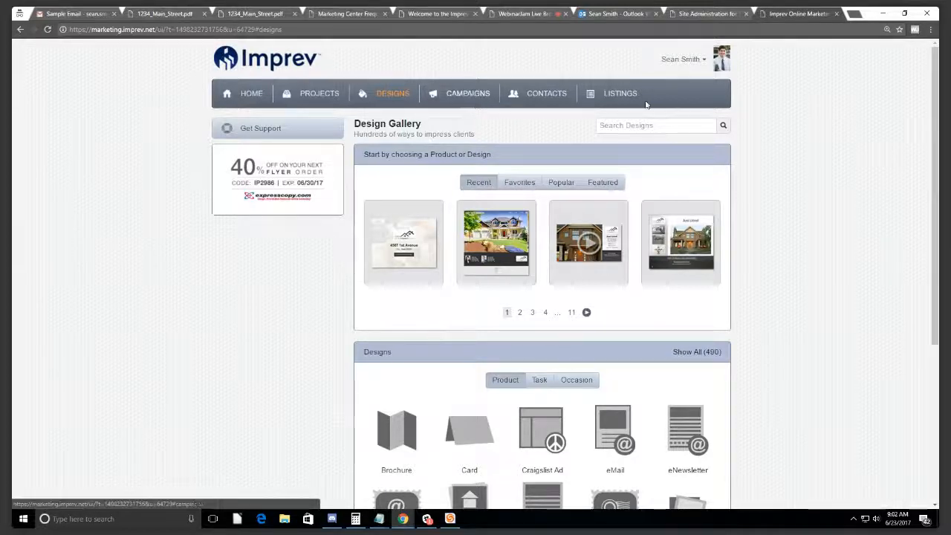
pyautogui.click(687, 61)
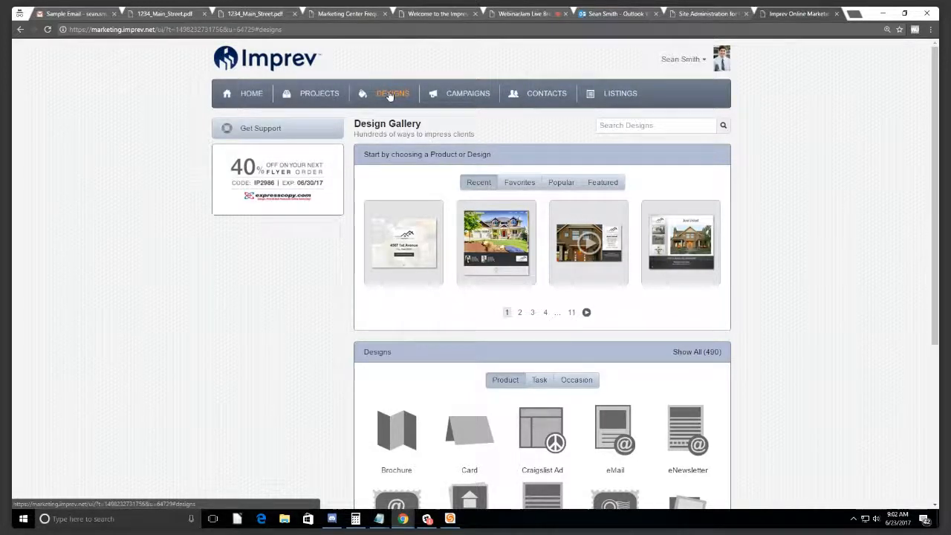
pyautogui.click(326, 95)
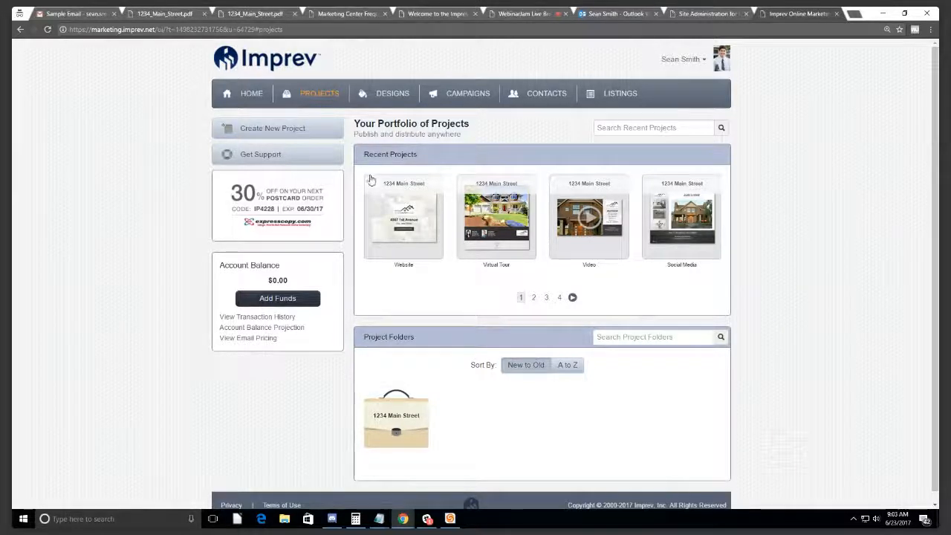
# Step: Open Email Pricing and point out the free 1–2500 tier and $0.01 2501+ rate
pyautogui.click(262, 340)
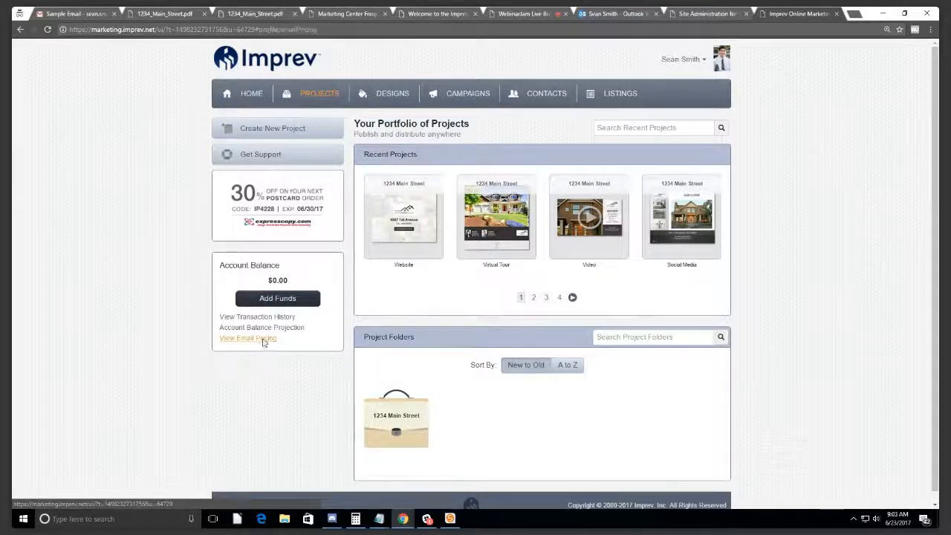
pyautogui.moveTo(420, 175); pyautogui.dragTo(538, 193)
pyautogui.click(468, 185)
pyautogui.click(537, 194)
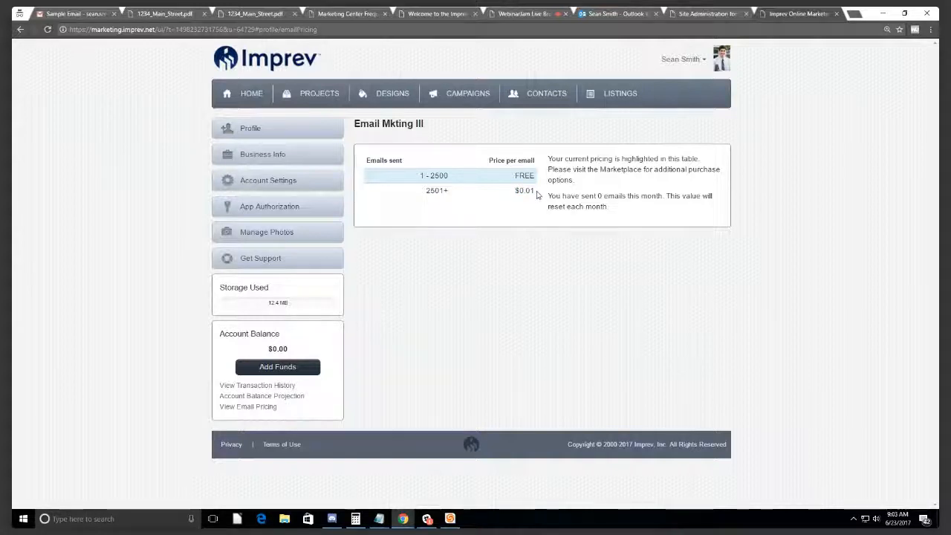
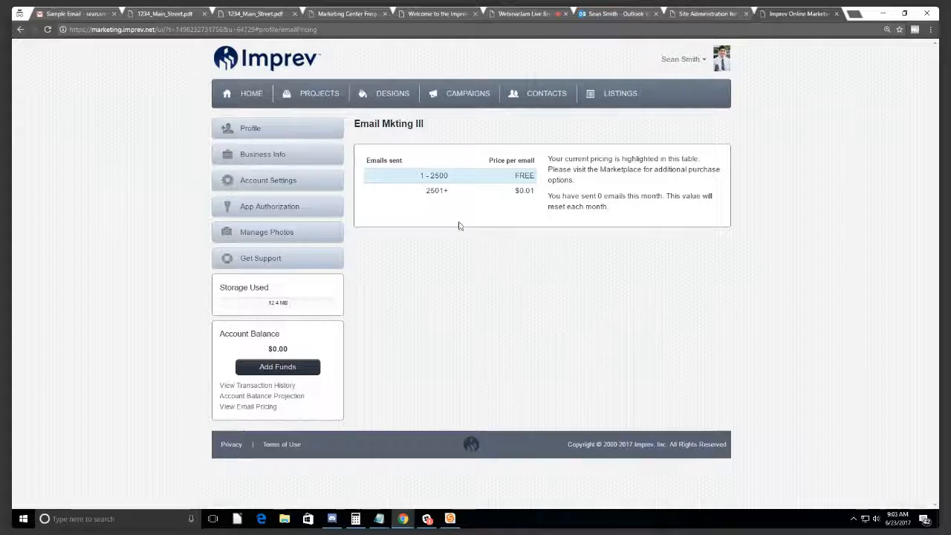
# Step: Publish the ePostcard in the 1234 Main Street project folder to the web
pyautogui.click(315, 97)
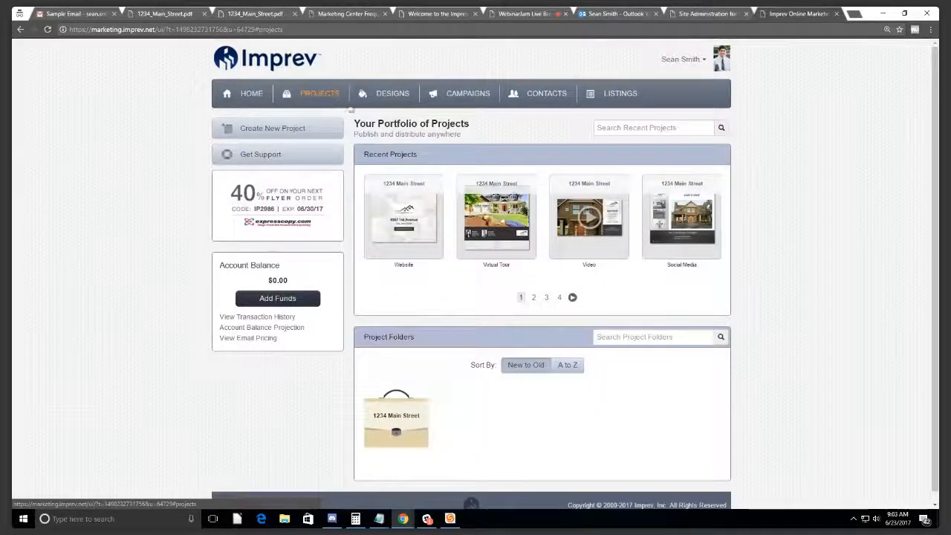
pyautogui.moveTo(415, 410)
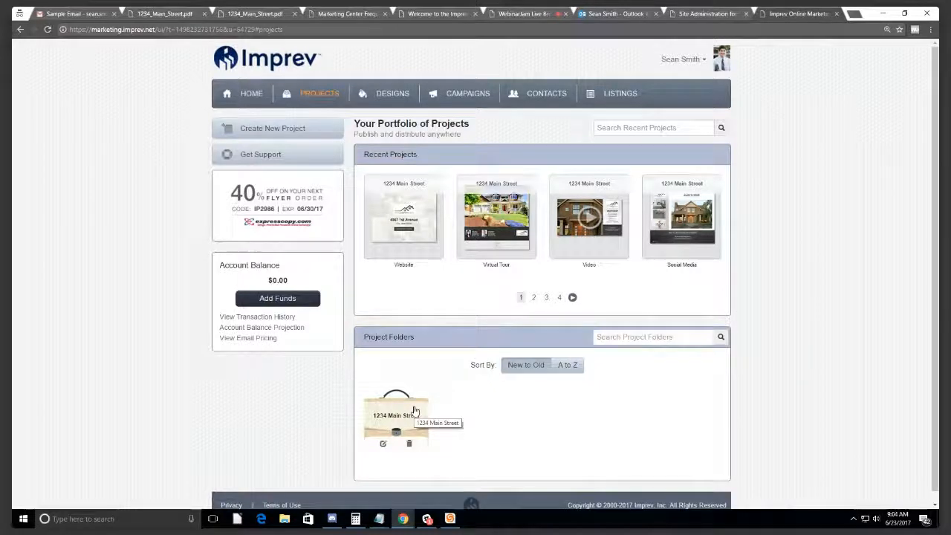
pyautogui.click(415, 411)
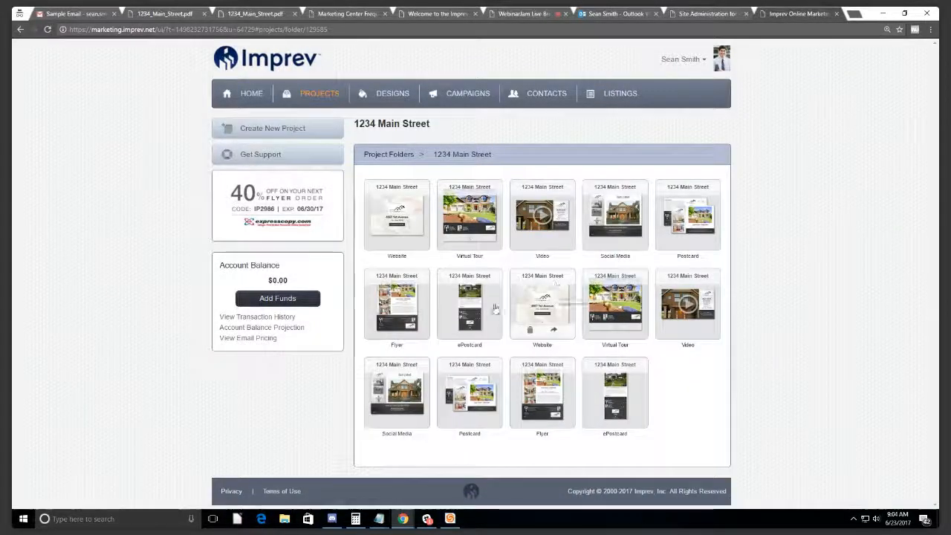
pyautogui.click(474, 300)
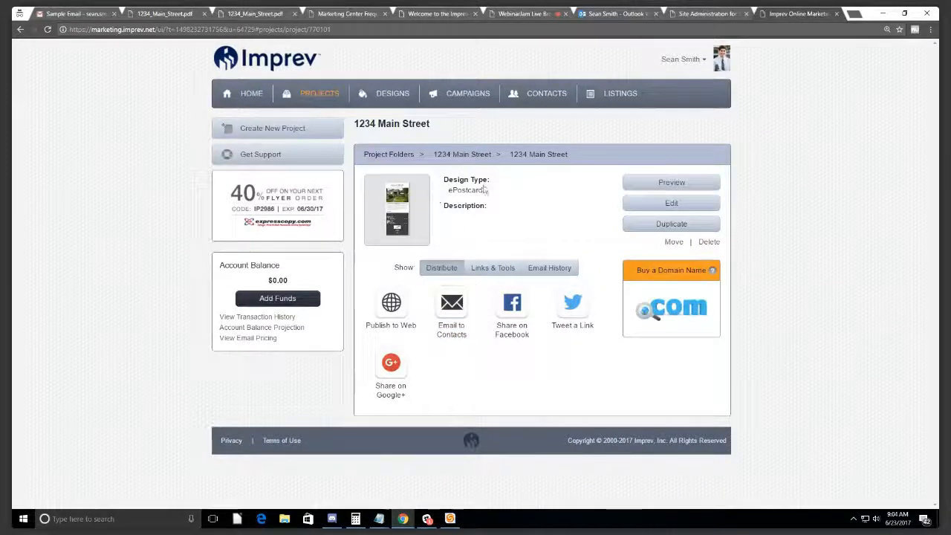
pyautogui.click(392, 308)
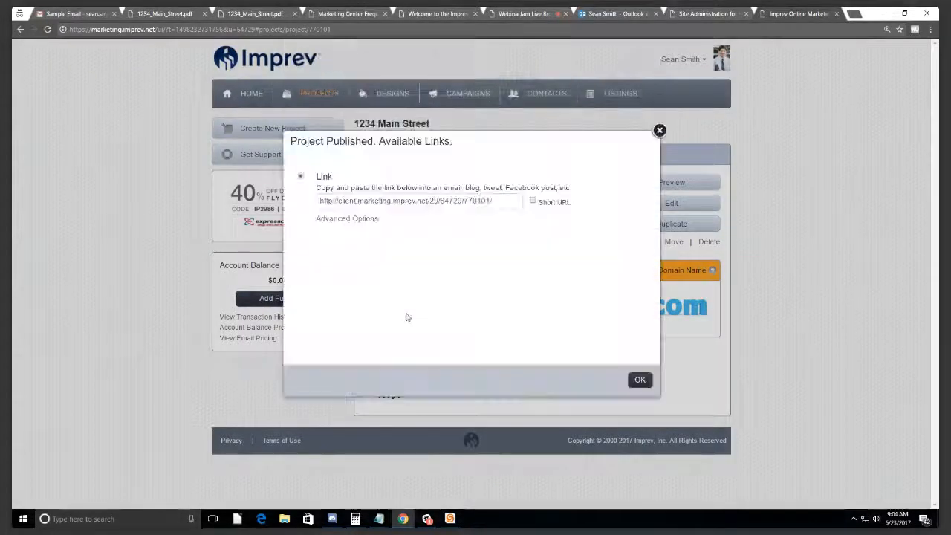
# Step: Show and select the ePostcard's iframe HTML embed code, then close the dialog and go to Designs
pyautogui.click(355, 221)
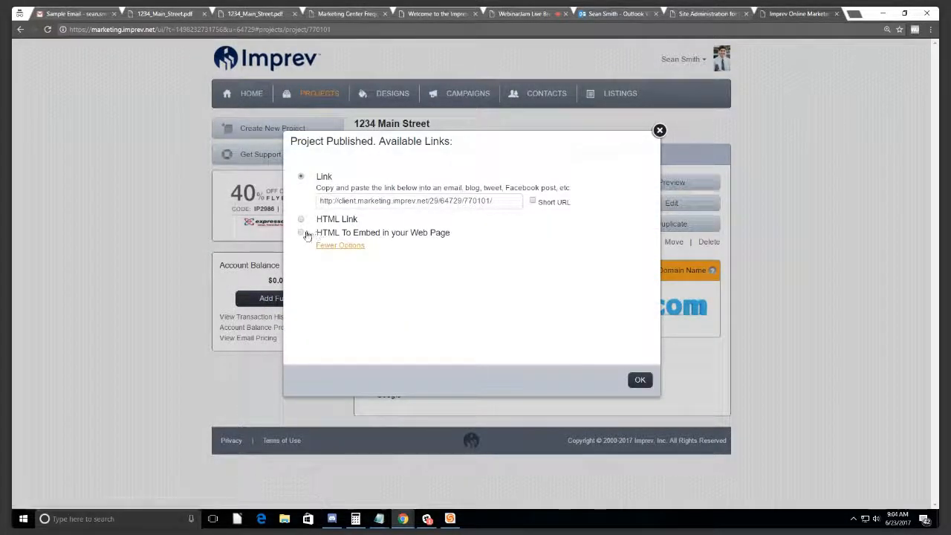
pyautogui.moveTo(450, 232); pyautogui.dragTo(300, 235)
pyautogui.click(300, 235)
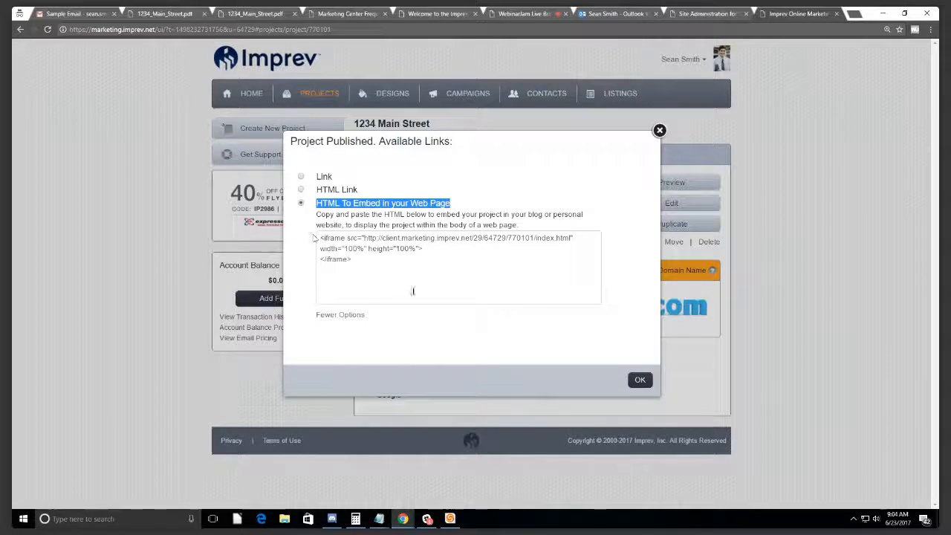
pyautogui.moveTo(410, 275); pyautogui.dragTo(317, 235)
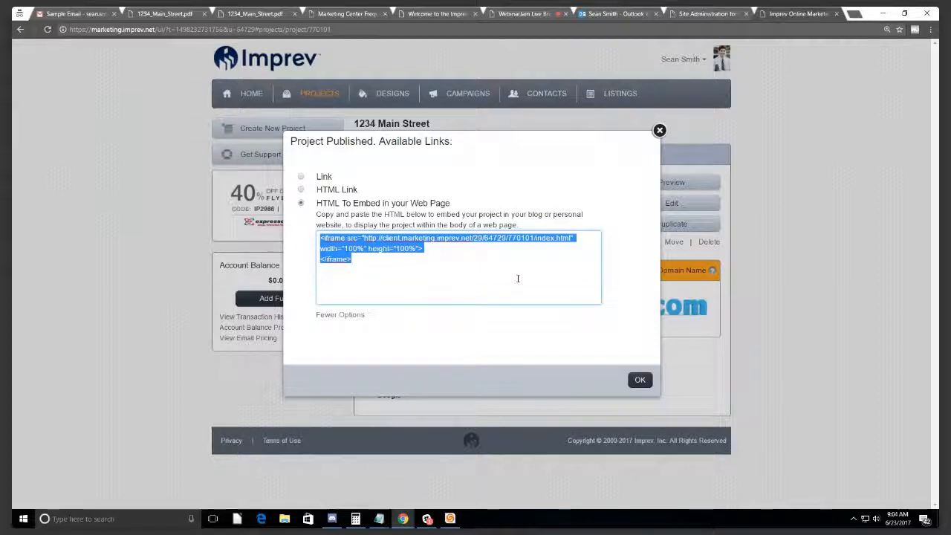
pyautogui.click(659, 131)
pyautogui.click(385, 96)
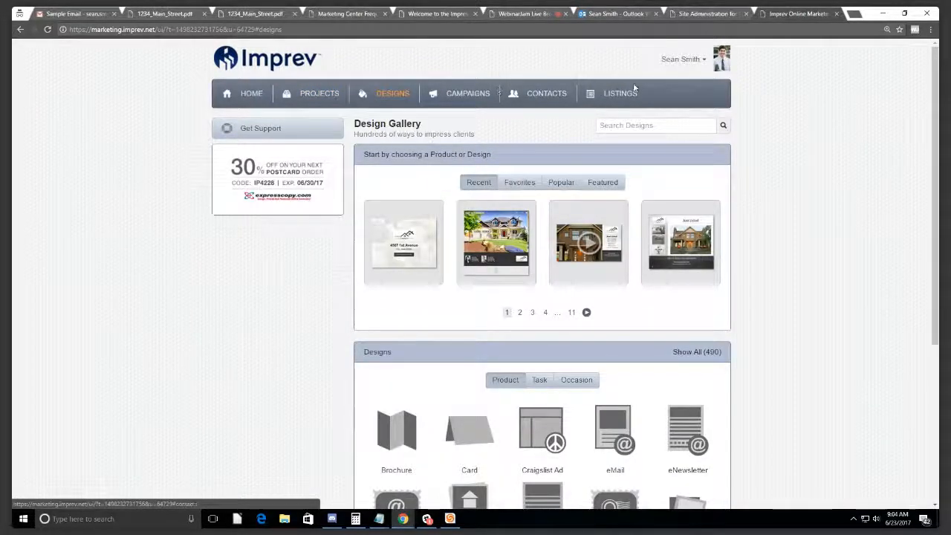
# Step: Open Profile from the account menu and focus the First Name field
pyautogui.click(681, 67)
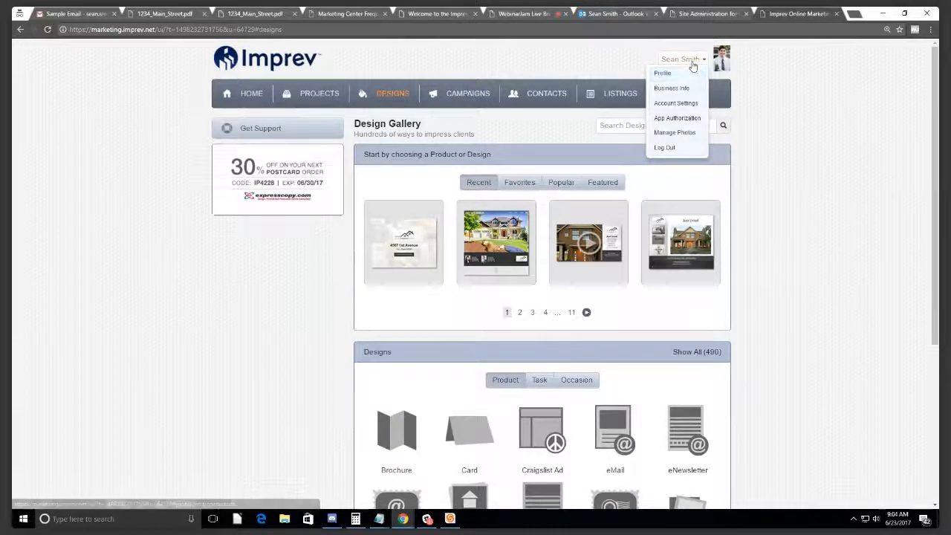
pyautogui.click(693, 66)
pyautogui.click(691, 63)
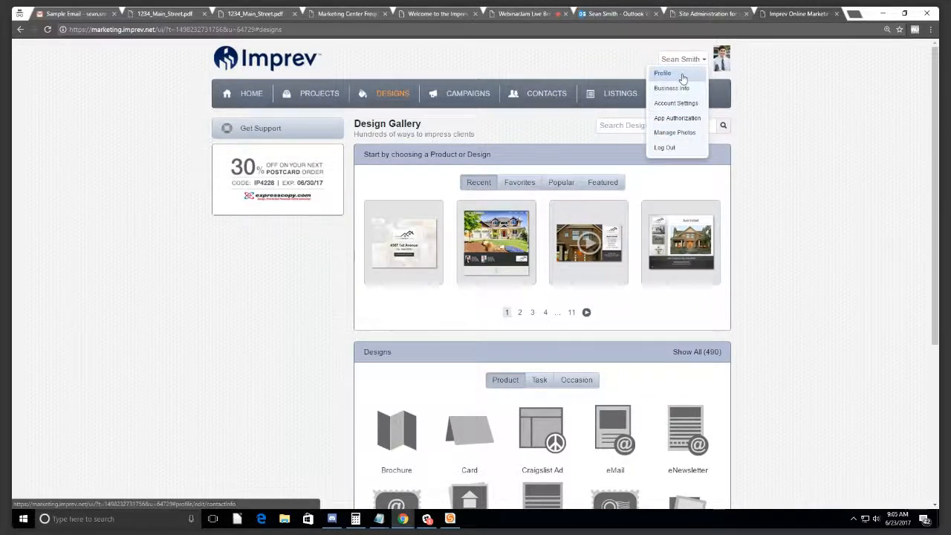
pyautogui.click(683, 75)
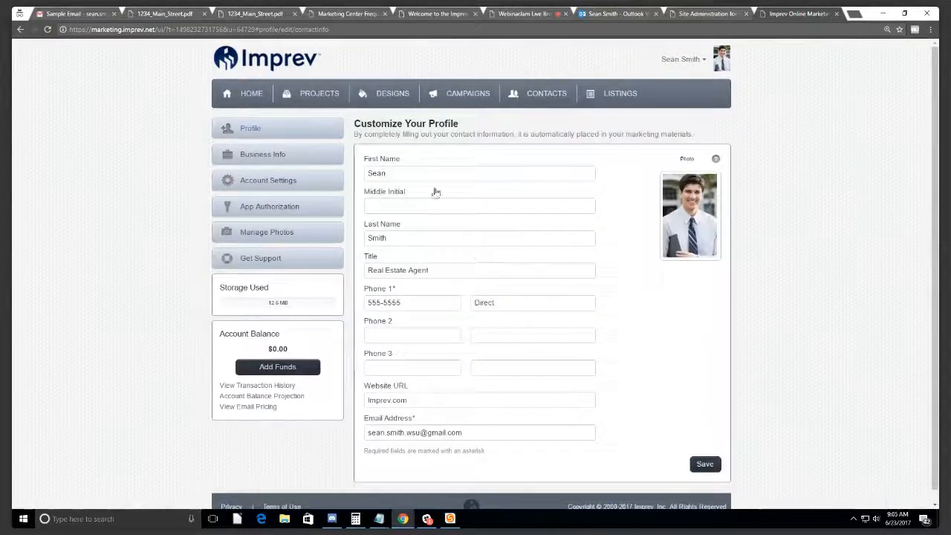
pyautogui.click(423, 173)
# Step: Place the caret at the end of the 'Real Estate Agent' Title text
pyautogui.click(412, 239)
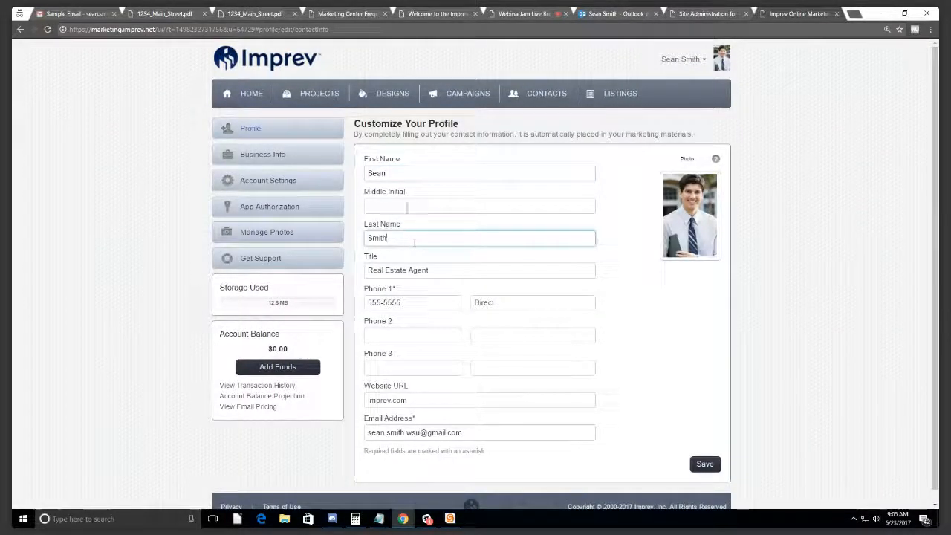
pyautogui.moveTo(475, 273); pyautogui.dragTo(372, 270)
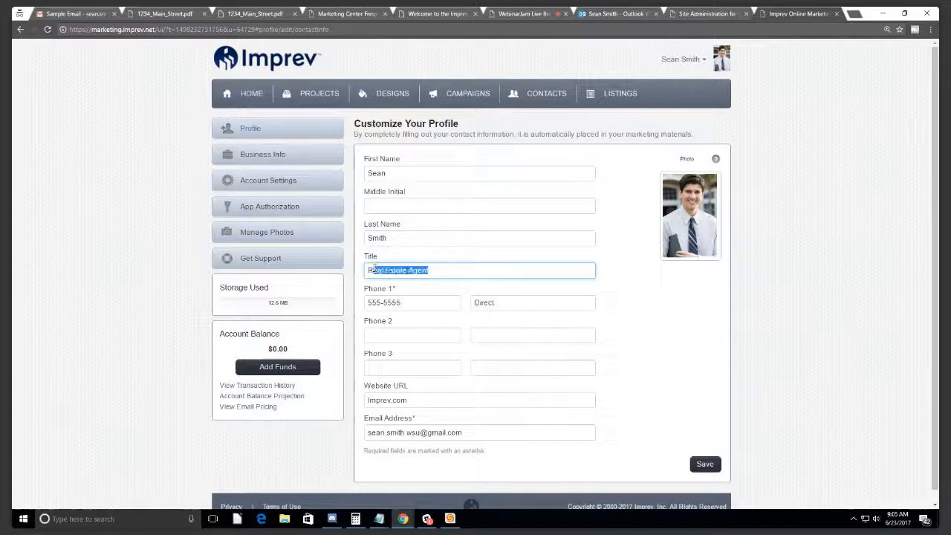
pyautogui.click(466, 271)
pyautogui.moveTo(466, 270); pyautogui.dragTo(367, 270)
pyautogui.click(440, 267)
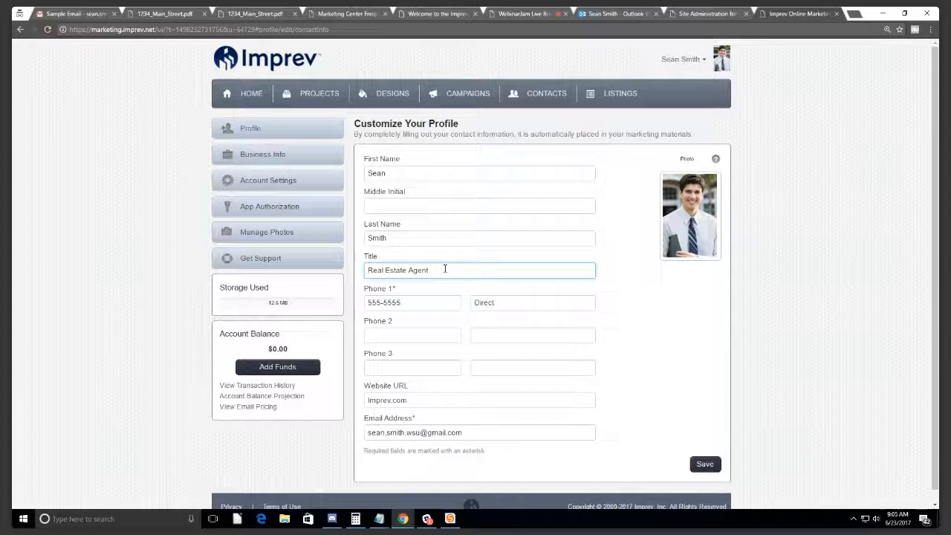
pyautogui.tripleClick(445, 269)
pyautogui.click(450, 270)
# Step: Append the BRE# licence number to the Title and check the edited value
pyautogui.write('RE# 1234567890')
pyautogui.moveTo(499, 270); pyautogui.dragTo(237, 273)
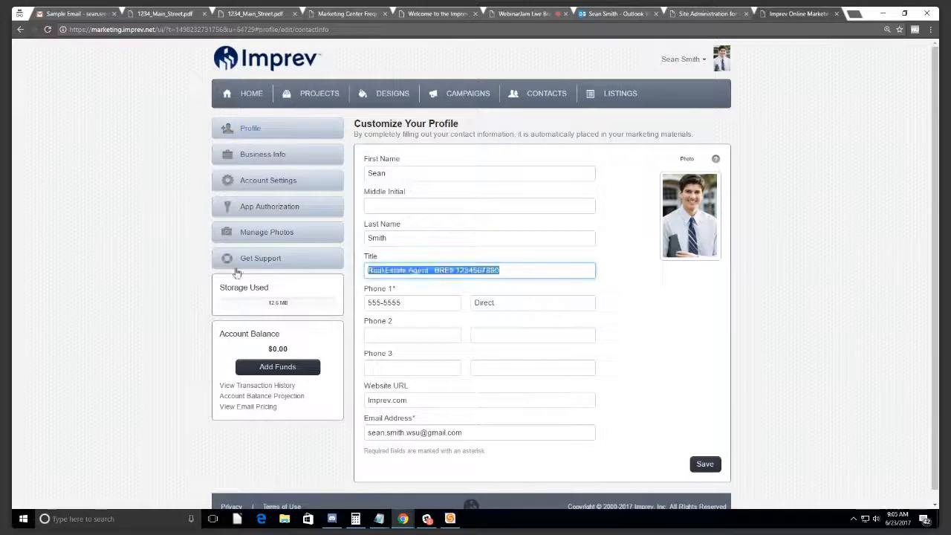
pyautogui.click(511, 271)
pyautogui.moveTo(511, 271); pyautogui.dragTo(363, 270)
pyautogui.moveTo(455, 271); pyautogui.dragTo(283, 266)
pyautogui.click(518, 270)
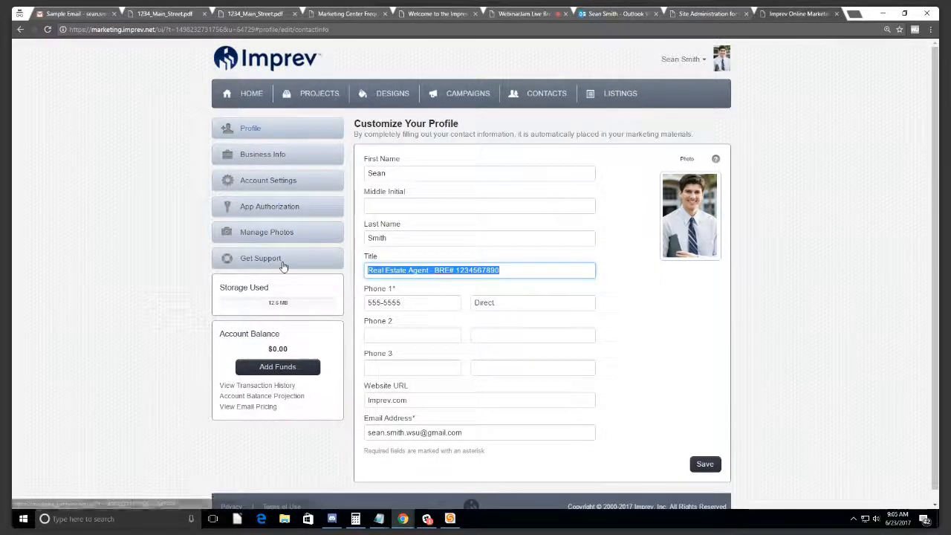
pyautogui.click(516, 269)
pyautogui.moveTo(516, 270); pyautogui.dragTo(367, 269)
pyautogui.doubleClick(478, 269)
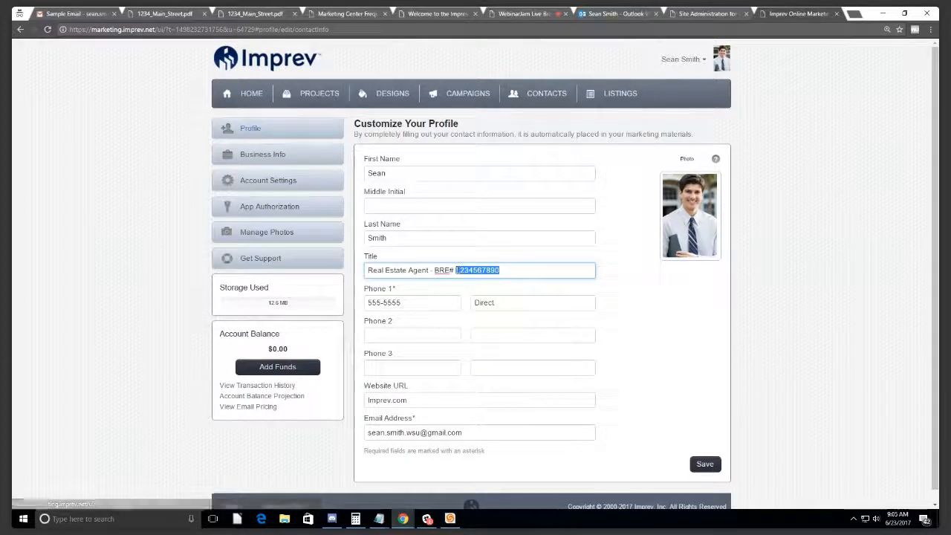
pyautogui.click(514, 269)
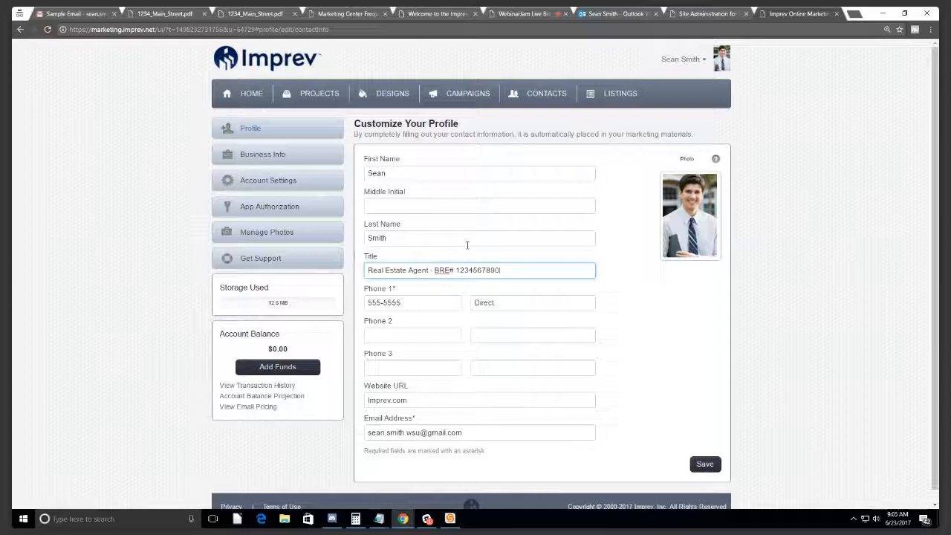
pyautogui.moveTo(405, 302); pyautogui.dragTo(346, 315)
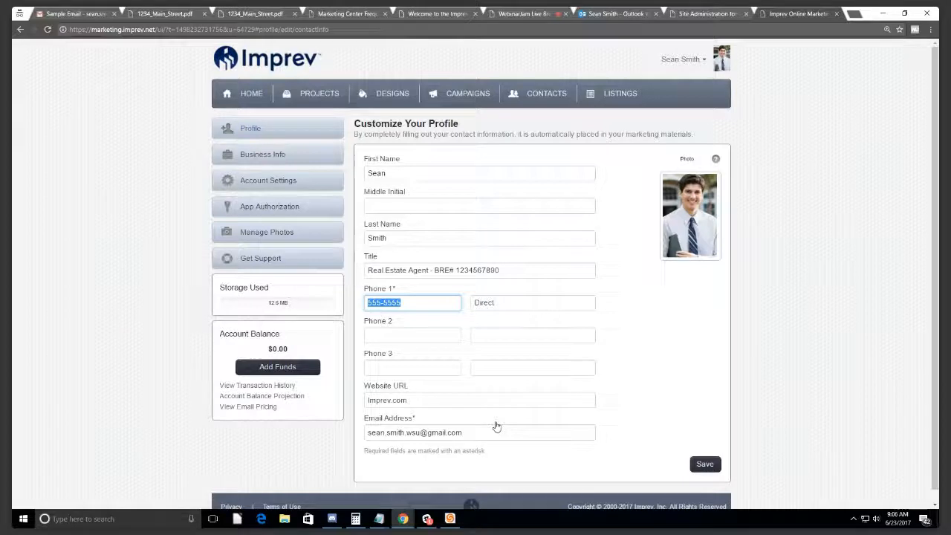
pyautogui.moveTo(445, 399); pyautogui.dragTo(346, 401)
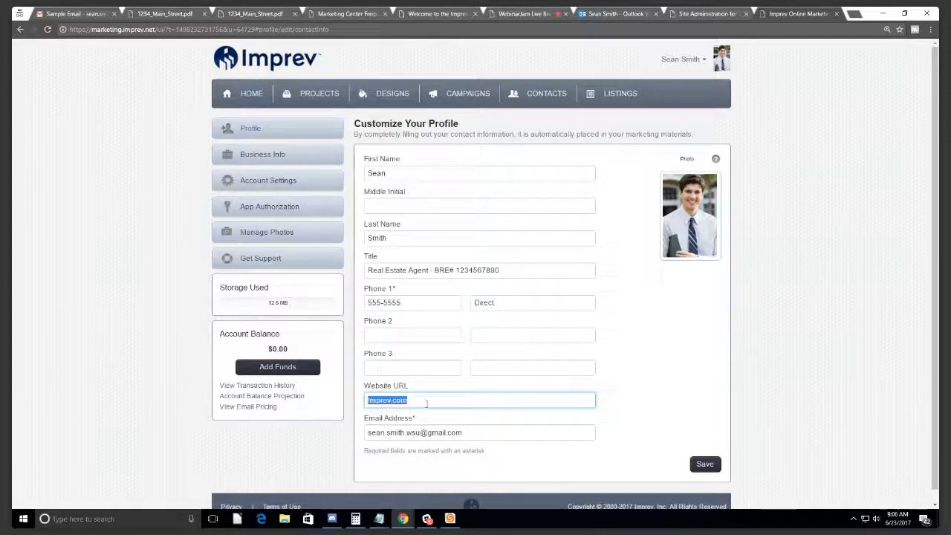
pyautogui.tripleClick(438, 399)
pyautogui.moveTo(496, 431); pyautogui.dragTo(363, 429)
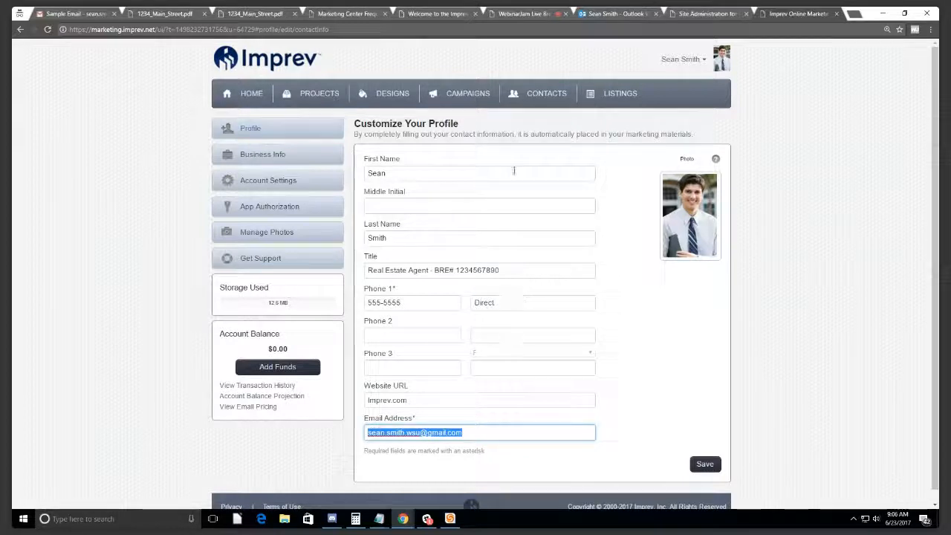
pyautogui.click(693, 60)
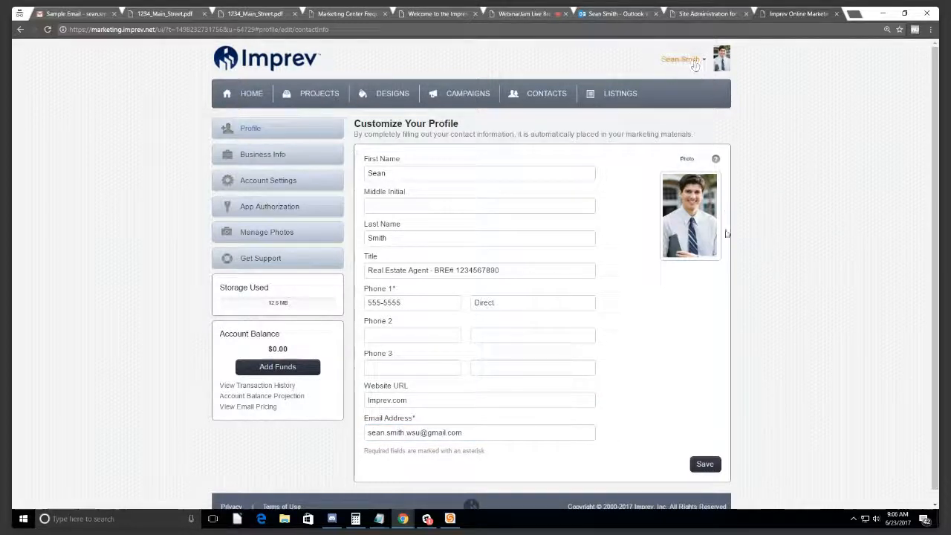
pyautogui.moveTo(690, 214)
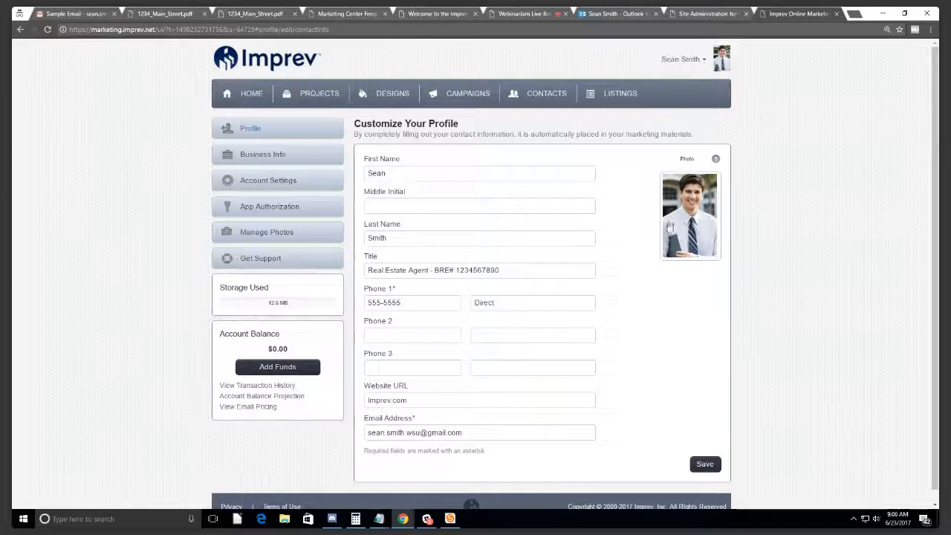
# Step: View the profile photo full size, then close it and inspect the thumbnail
pyautogui.click(673, 250)
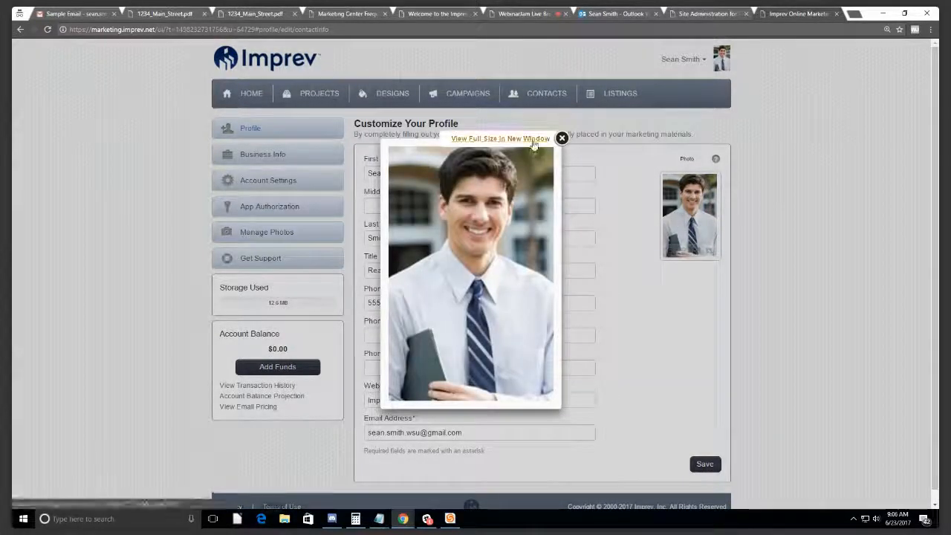
pyautogui.click(561, 140)
pyautogui.moveTo(701, 254)
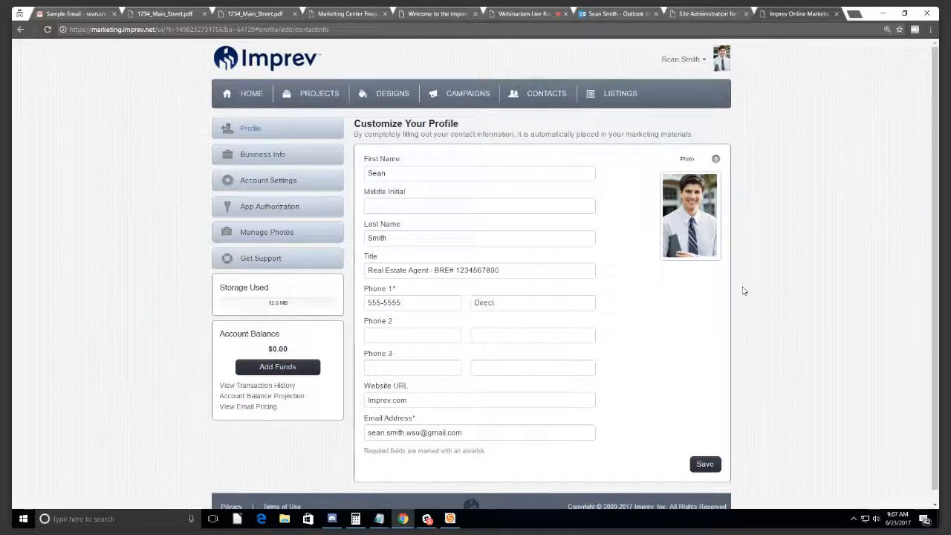
pyautogui.moveTo(691, 228)
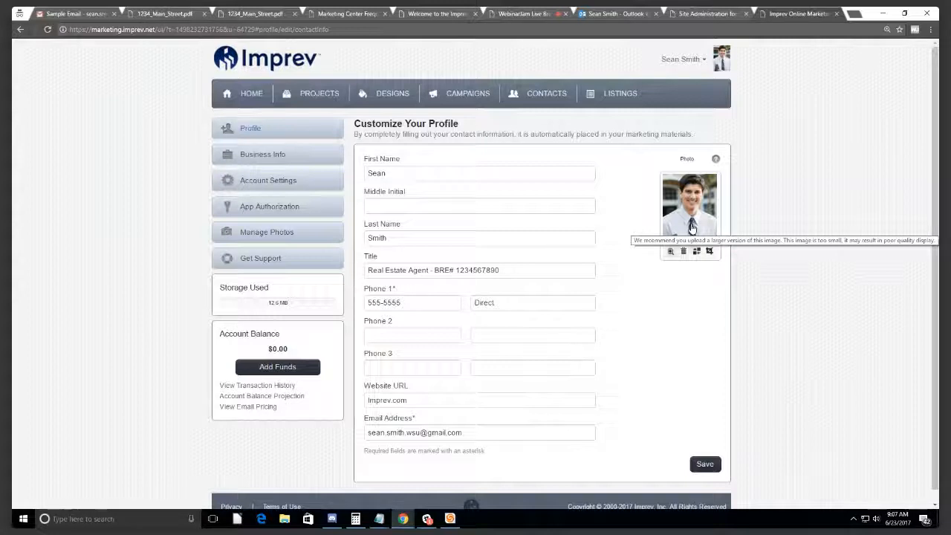
# Step: Try repositioning the photo's crop box, then keep the original uncropped photo
pyautogui.click(670, 250)
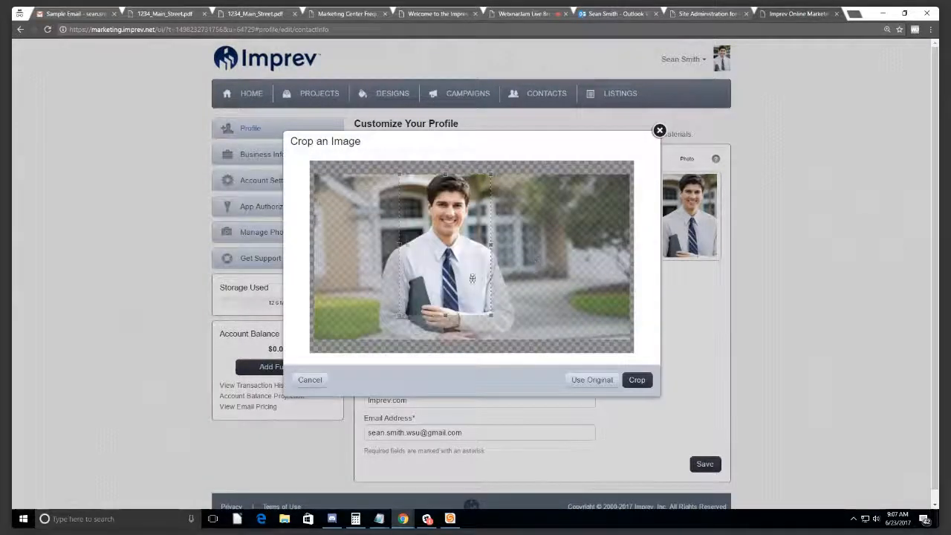
pyautogui.moveTo(565, 269); pyautogui.dragTo(473, 254)
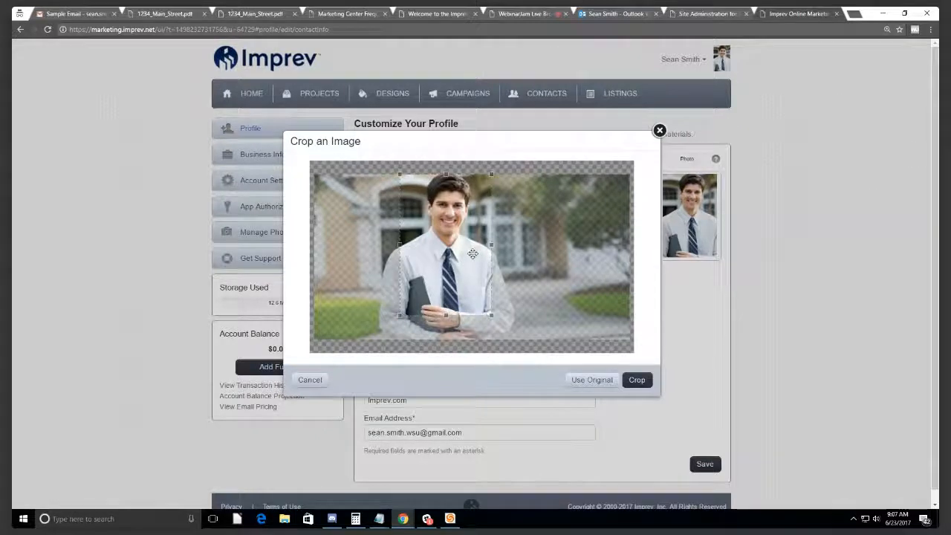
pyautogui.moveTo(433, 227); pyautogui.dragTo(424, 234)
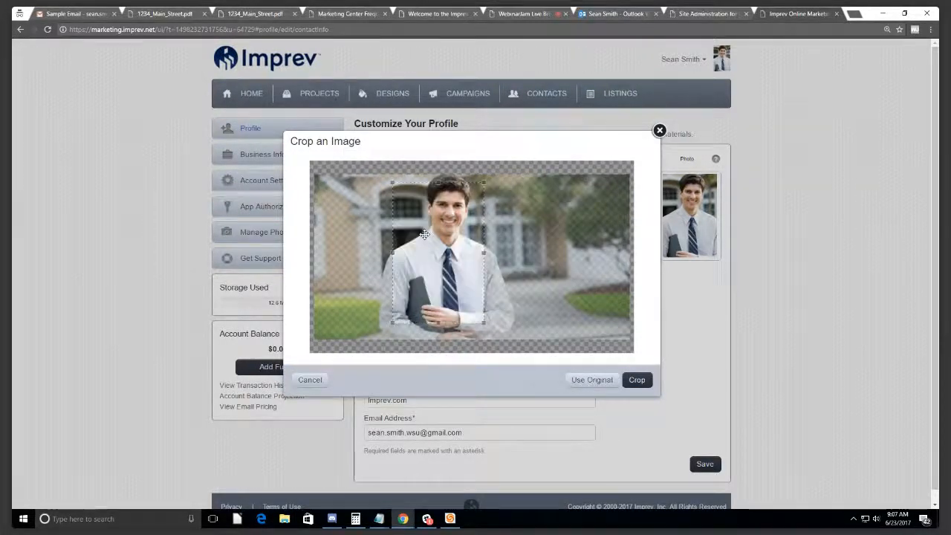
pyautogui.click(603, 380)
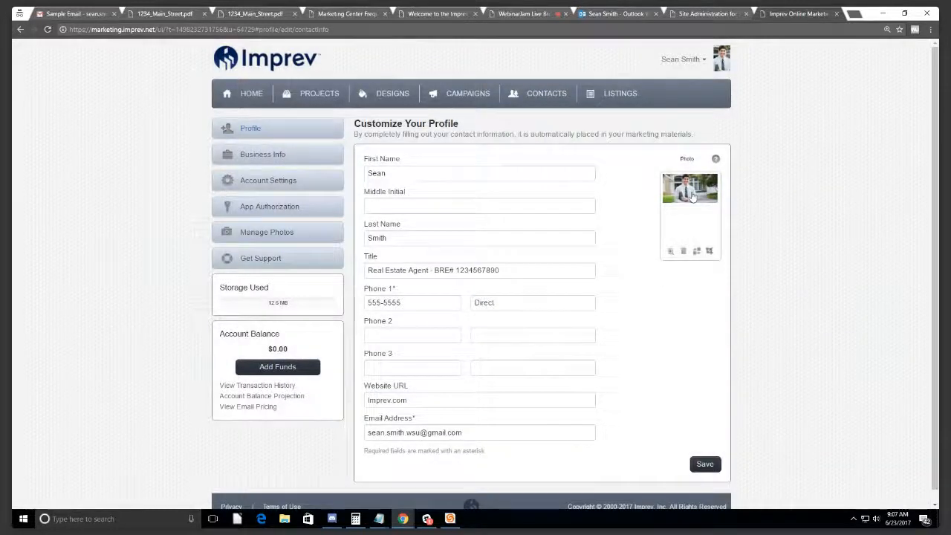
# Step: Save the profile changes and go to the Design Gallery
pyautogui.click(703, 463)
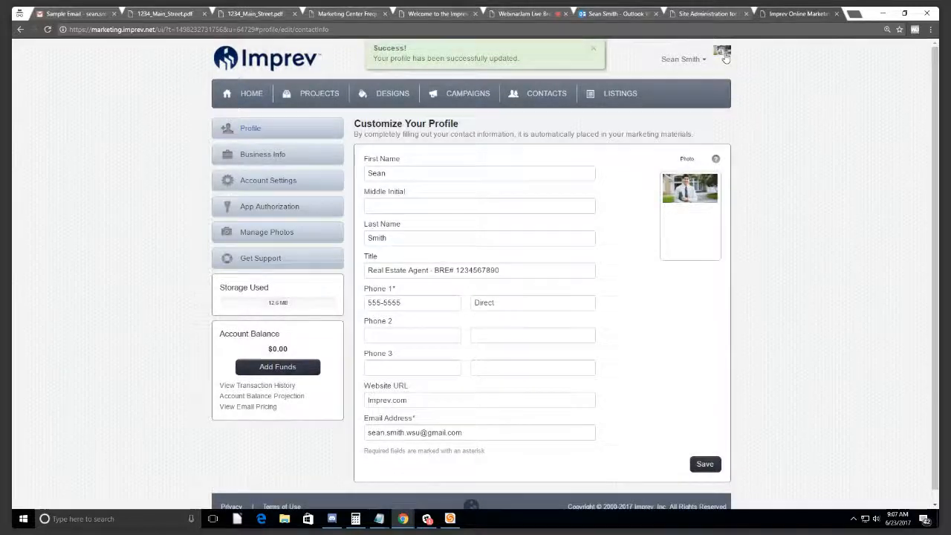
pyautogui.click(724, 54)
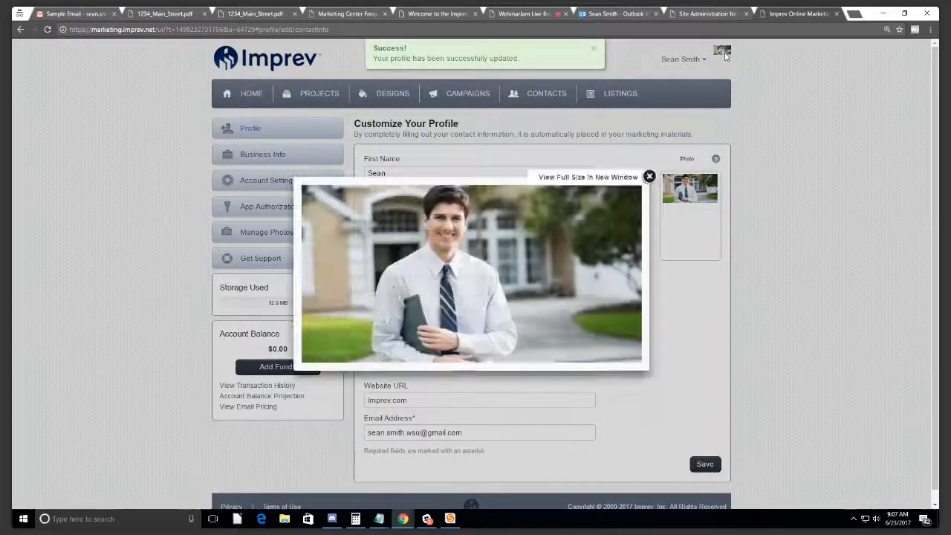
pyautogui.click(392, 93)
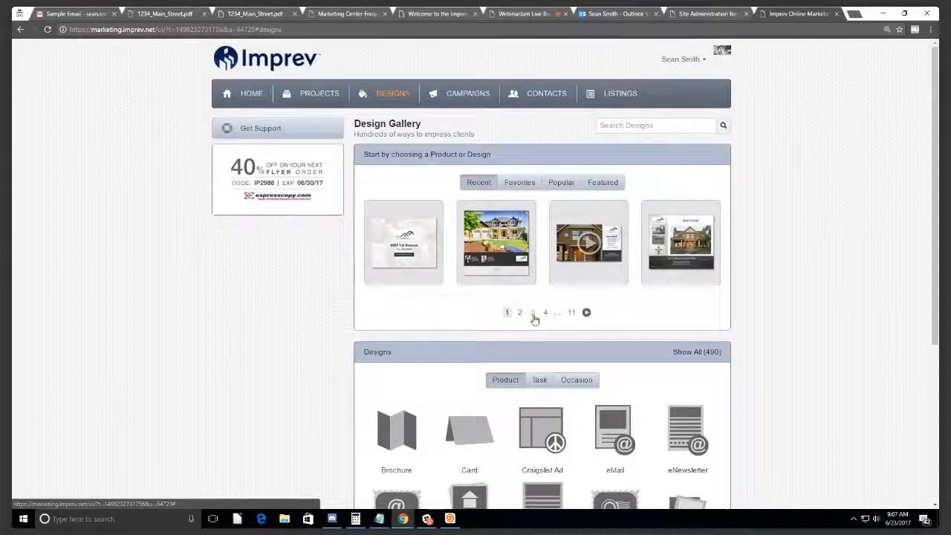
# Step: Return to the profile page and delete the last letter of First Name
pyautogui.scroll(-2, 534, 319)
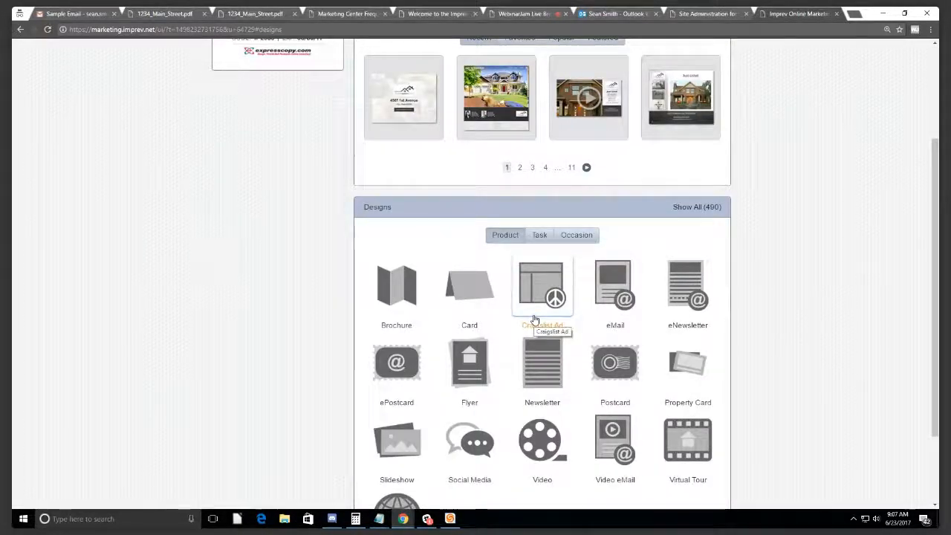
pyautogui.scroll(2, 657, 106)
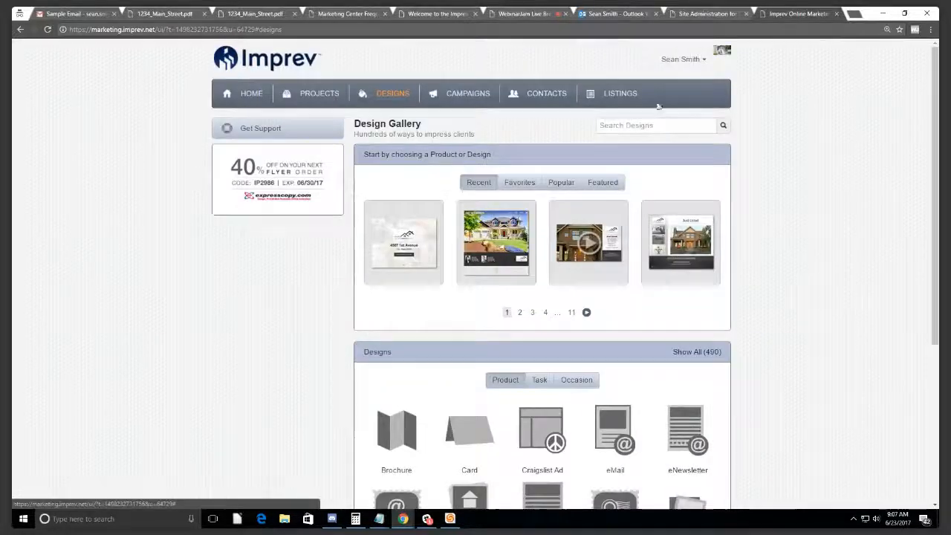
pyautogui.click(681, 59)
pyautogui.click(668, 71)
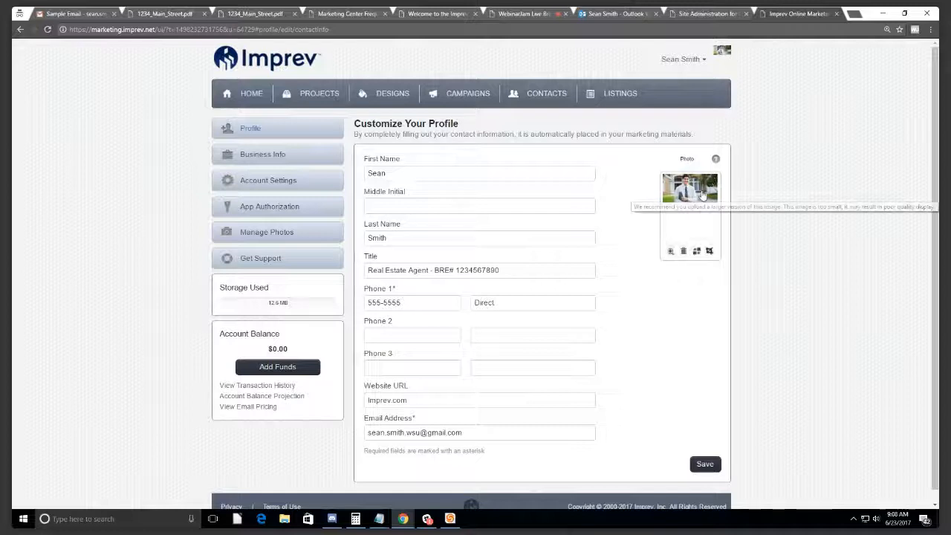
pyautogui.click(425, 173)
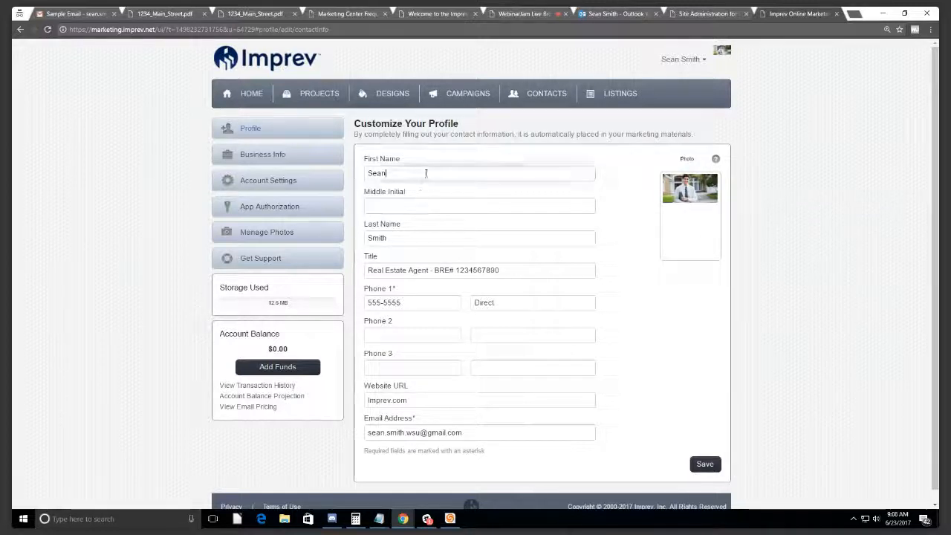
pyautogui.press('BackSpace')
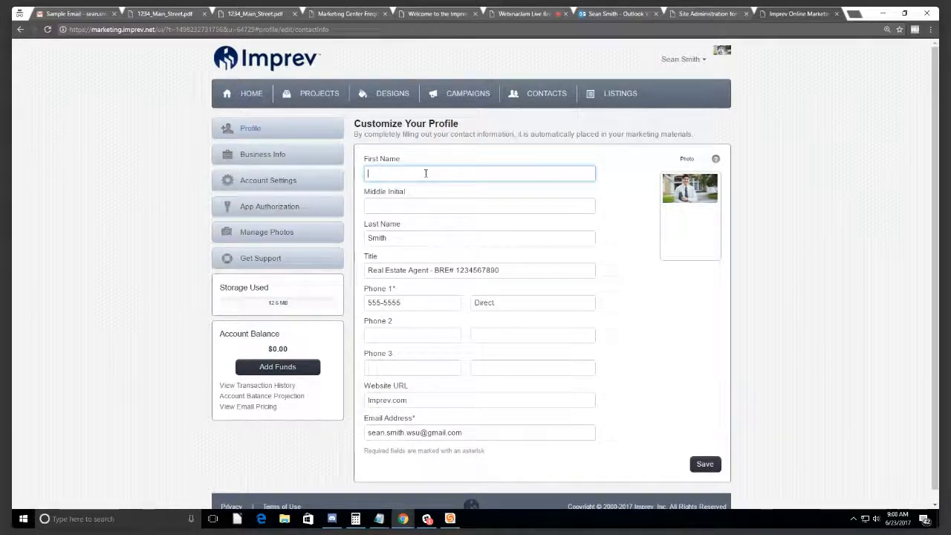
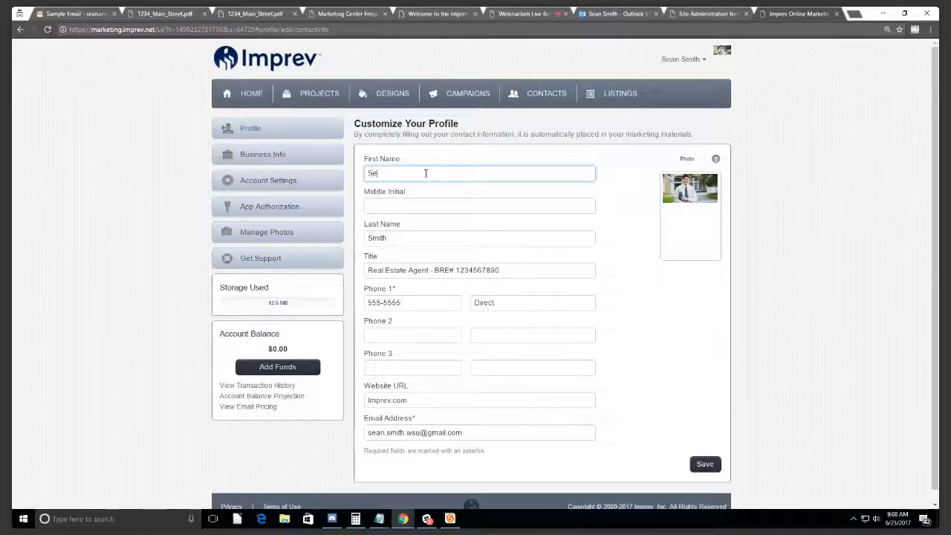
# Step: Enter the agent's full name in First Name and '&' as Middle Initial
pyautogui.click(411, 207)
pyautogui.write('&')
# Step: Clear the Last Name field, move through the phone fields, and enlarge the profile photo
pyautogui.press('Tab')
pyautogui.press('BackSpace')
pyautogui.write('Kel')
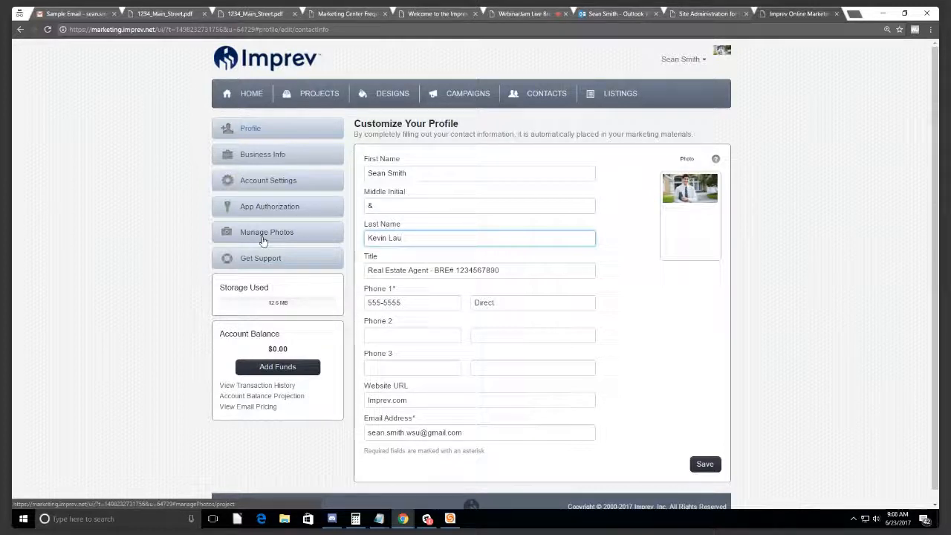
pyautogui.press('BackSpace')
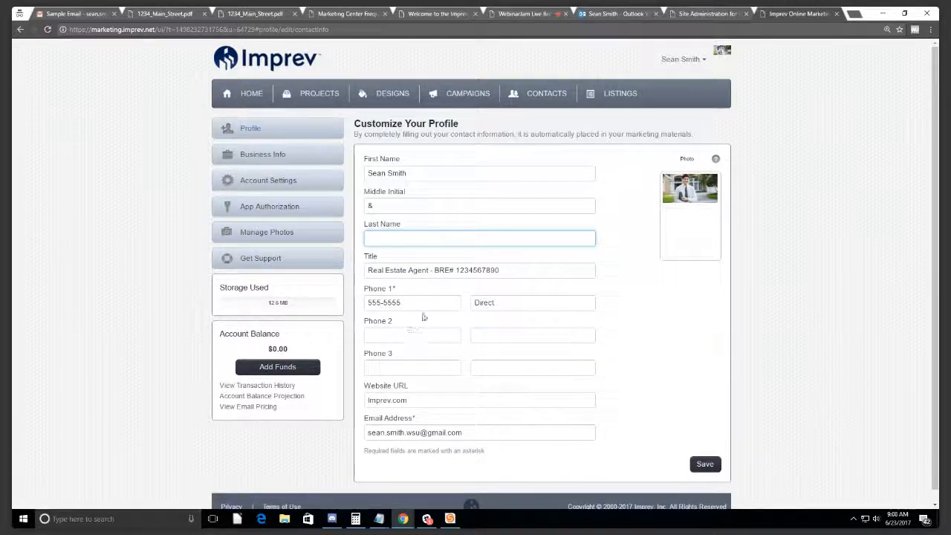
pyautogui.press('Tab')
pyautogui.press('Tab')
pyautogui.click(388, 334)
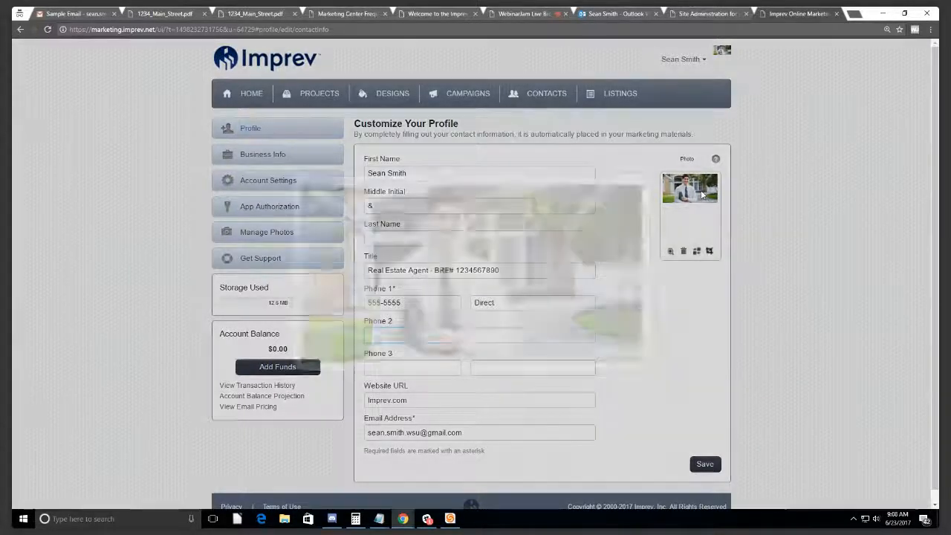
pyautogui.click(702, 195)
# Step: Close the enlarged photo view and check the thumbnail's size warning
pyautogui.click(650, 178)
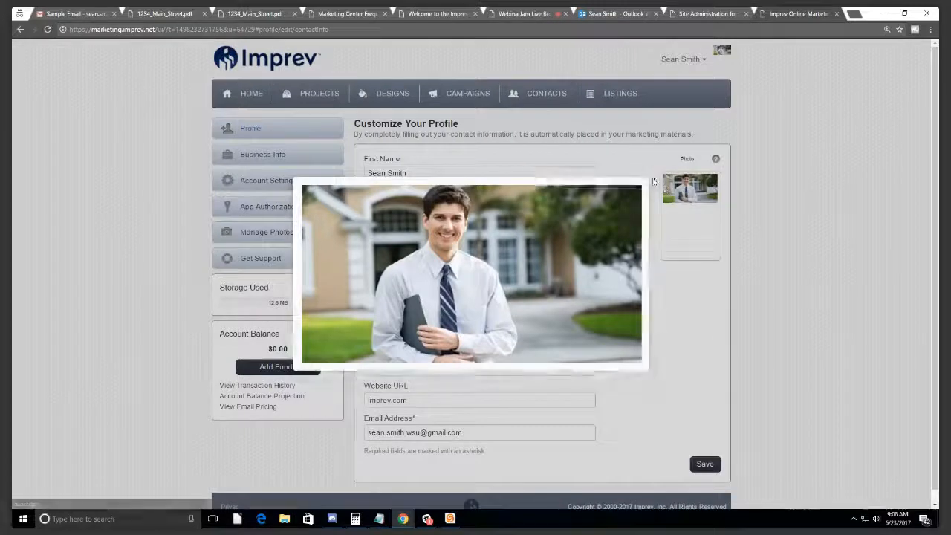
pyautogui.moveTo(690, 204)
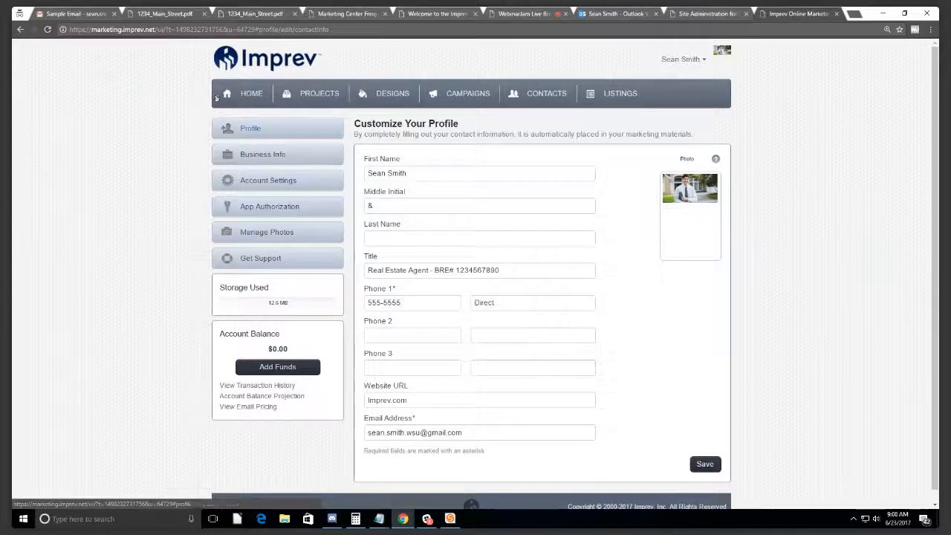
pyautogui.click(685, 60)
# Step: Open Business Info for company Imprev and select text in the street, city and zip fields
pyautogui.click(684, 85)
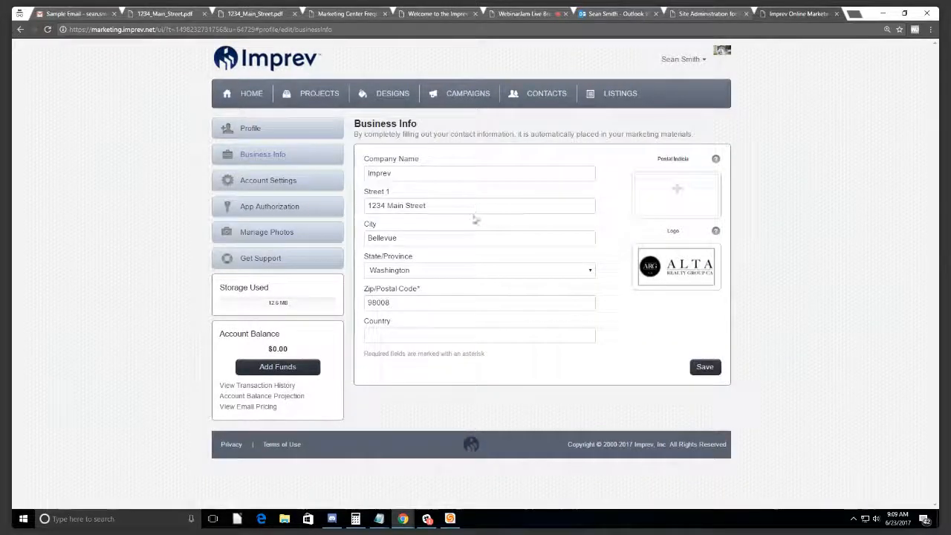
pyautogui.moveTo(478, 206); pyautogui.dragTo(355, 202)
pyautogui.moveTo(421, 238); pyautogui.dragTo(364, 238)
pyautogui.click(423, 304)
pyautogui.doubleClick(418, 306)
pyautogui.click(418, 303)
pyautogui.moveTo(419, 306); pyautogui.dragTo(360, 302)
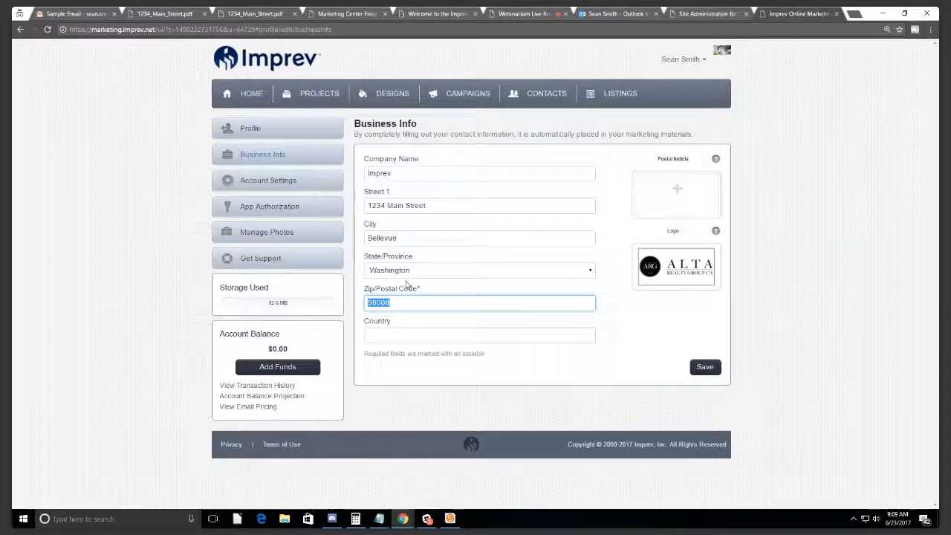
pyautogui.hotkey('shift', 'Tab')
pyautogui.hotkey('shift', 'Tab')
pyautogui.hotkey('shift', 'Tab')
pyautogui.click(446, 206)
pyautogui.hotkey('ctrl', 'a')
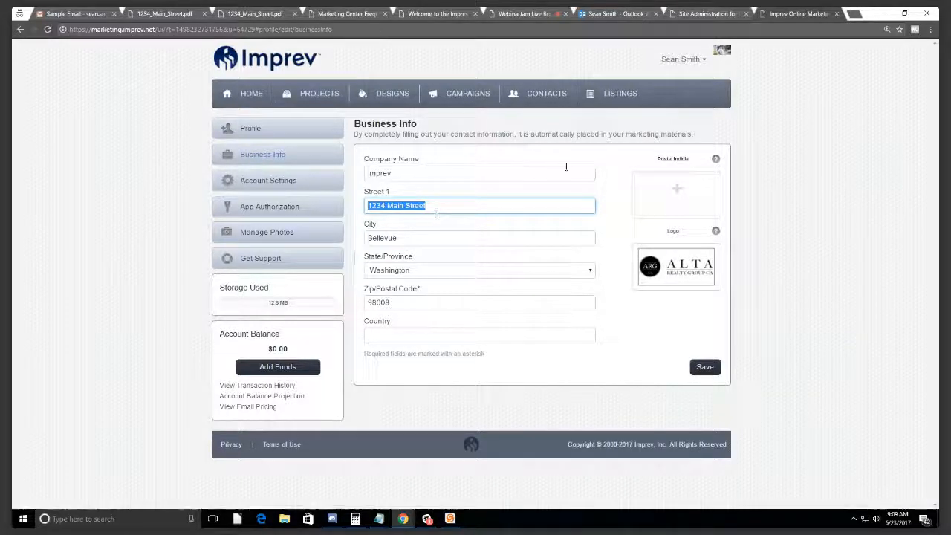
pyautogui.click(684, 64)
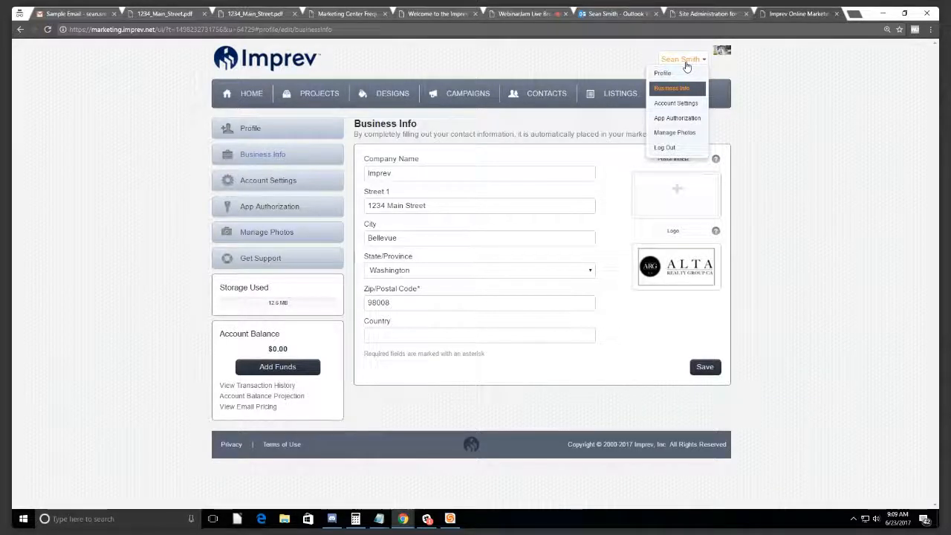
pyautogui.click(685, 63)
pyautogui.click(685, 64)
pyautogui.click(684, 64)
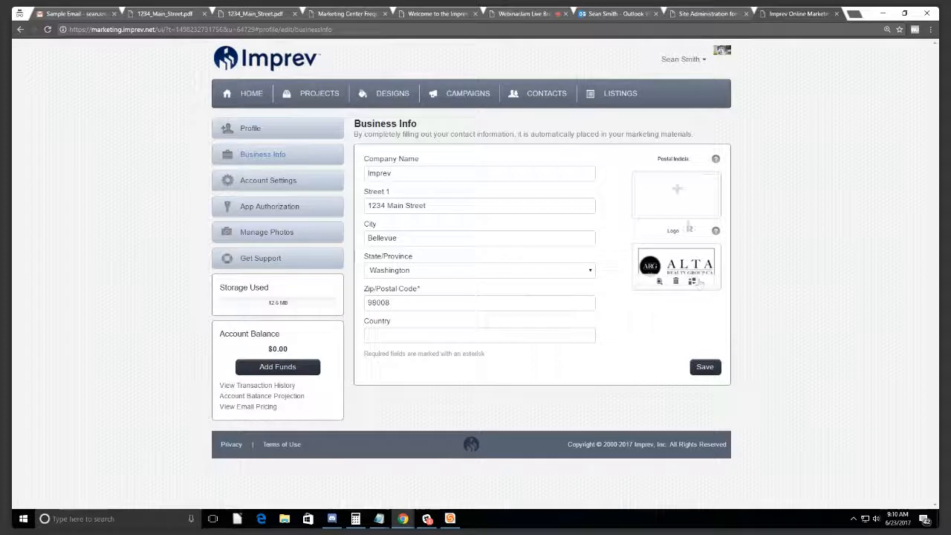
# Step: Try uploading a postal indicia image from the computer, then close the upload dialog and account menu
pyautogui.click(671, 193)
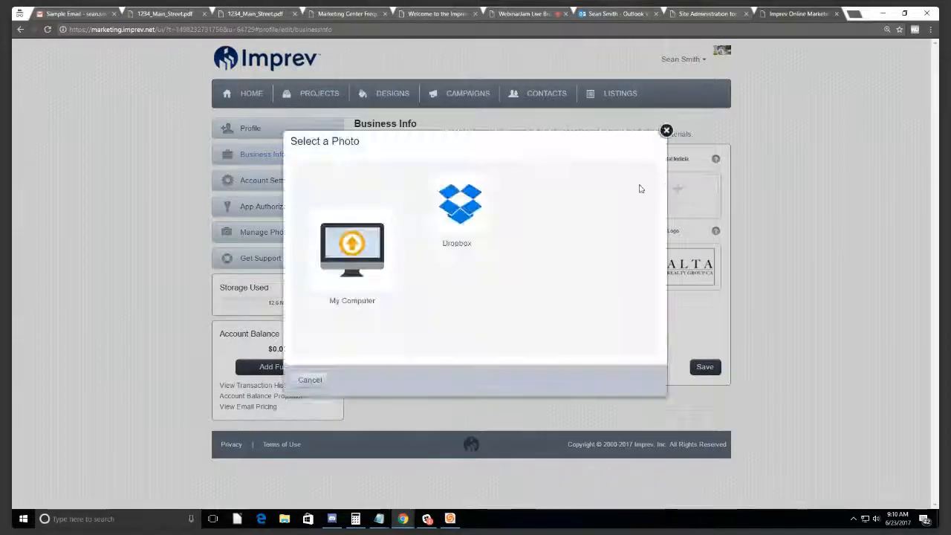
pyautogui.click(666, 133)
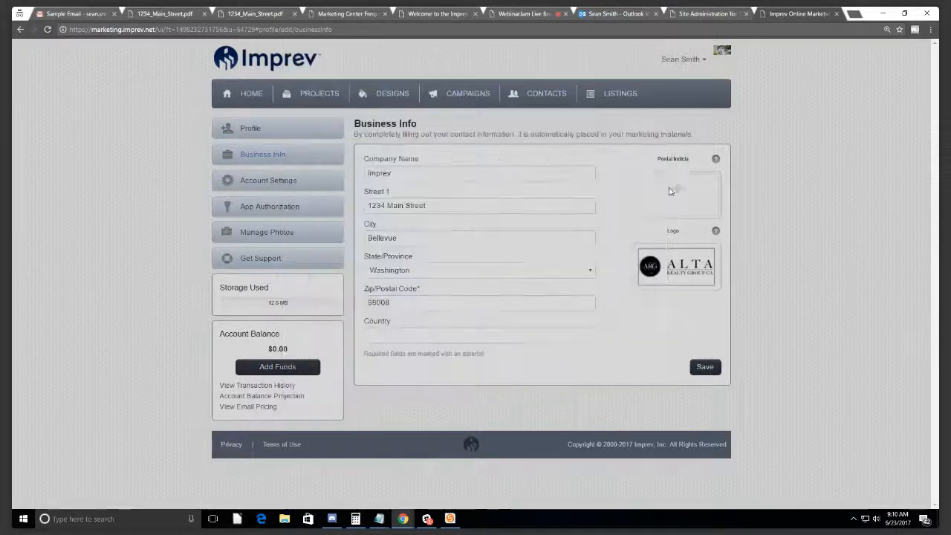
pyautogui.click(671, 195)
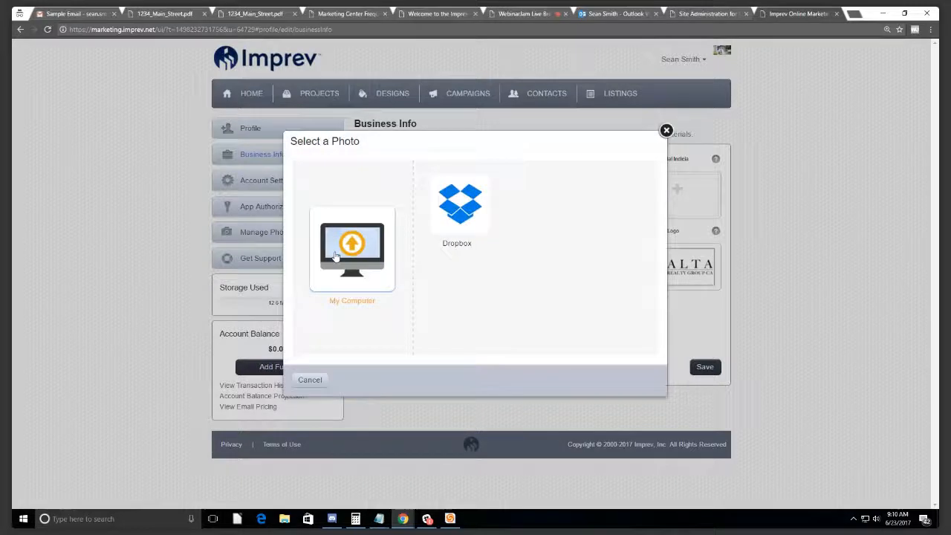
pyautogui.click(352, 250)
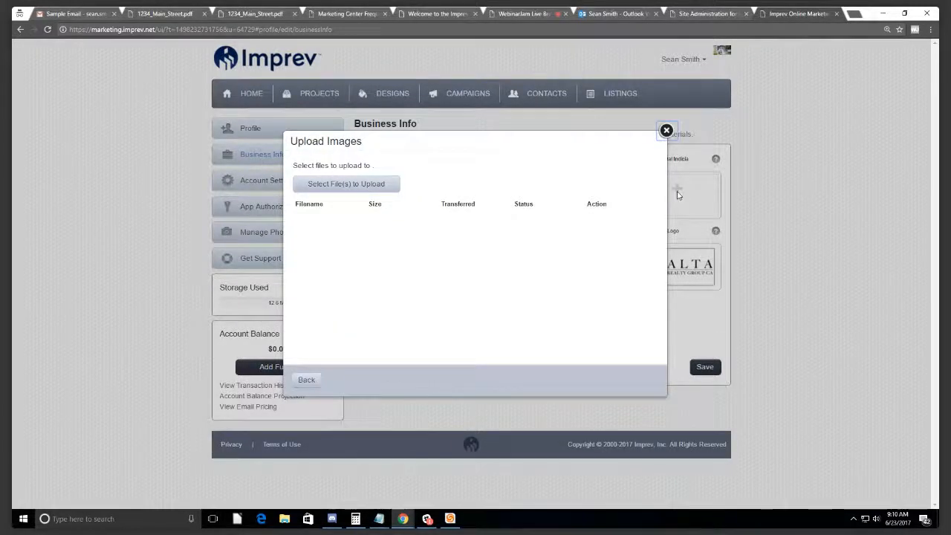
pyautogui.click(666, 131)
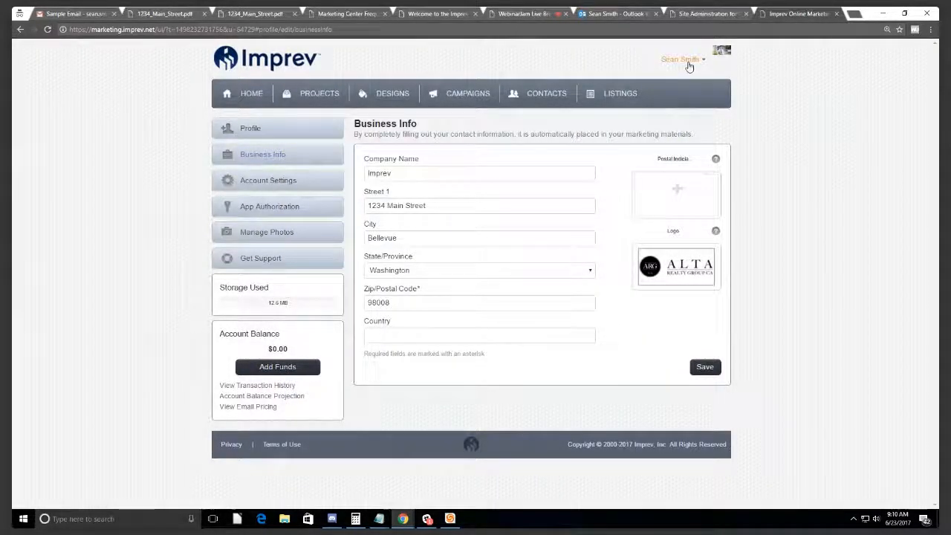
pyautogui.click(690, 66)
pyautogui.click(689, 66)
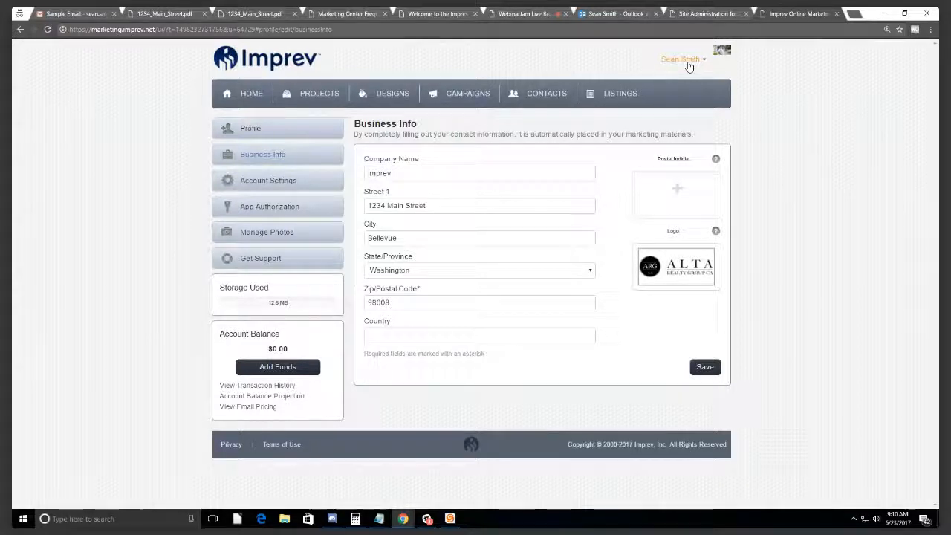
# Step: Open the Flyer in the 1234 Main Street project folder and start a Digital Print & Mail order
pyautogui.click(329, 92)
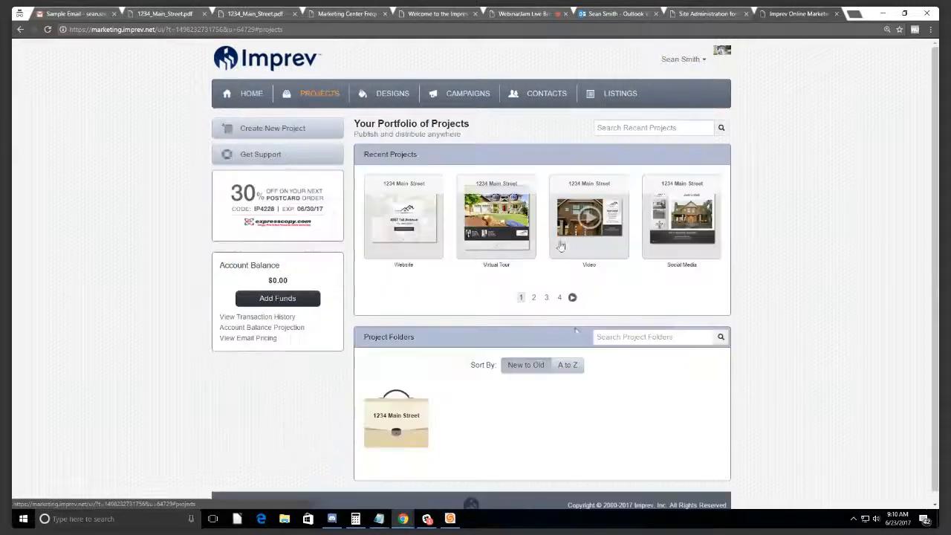
pyautogui.click(379, 420)
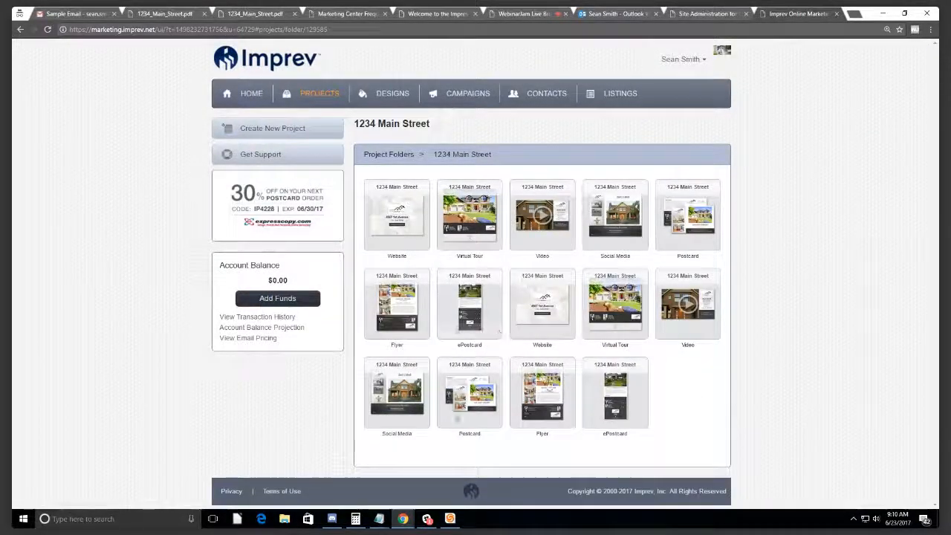
pyautogui.click(552, 385)
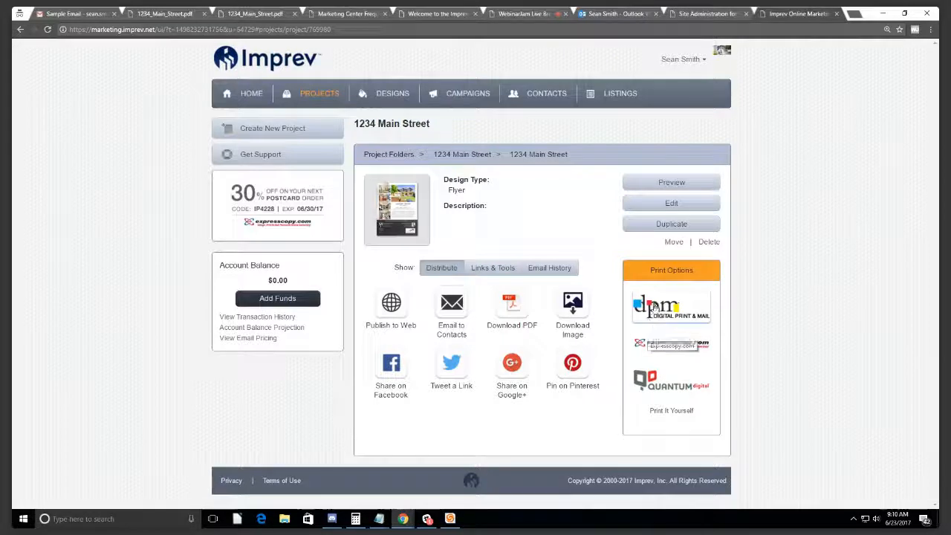
pyautogui.click(662, 306)
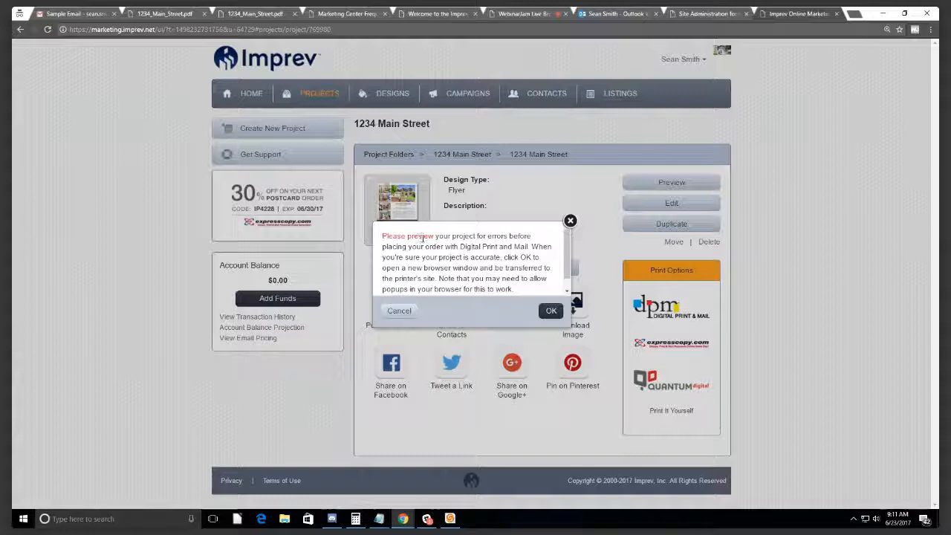
# Step: Accept the Digital Print & Mail print ordering notice
pyautogui.scroll(-1, 571, 289)
pyautogui.scroll(1, 568, 279)
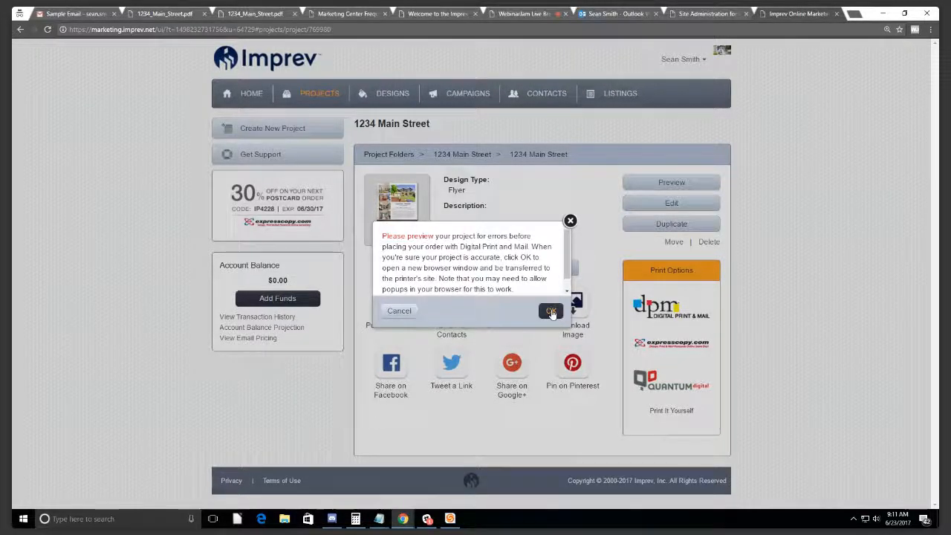
pyautogui.click(551, 312)
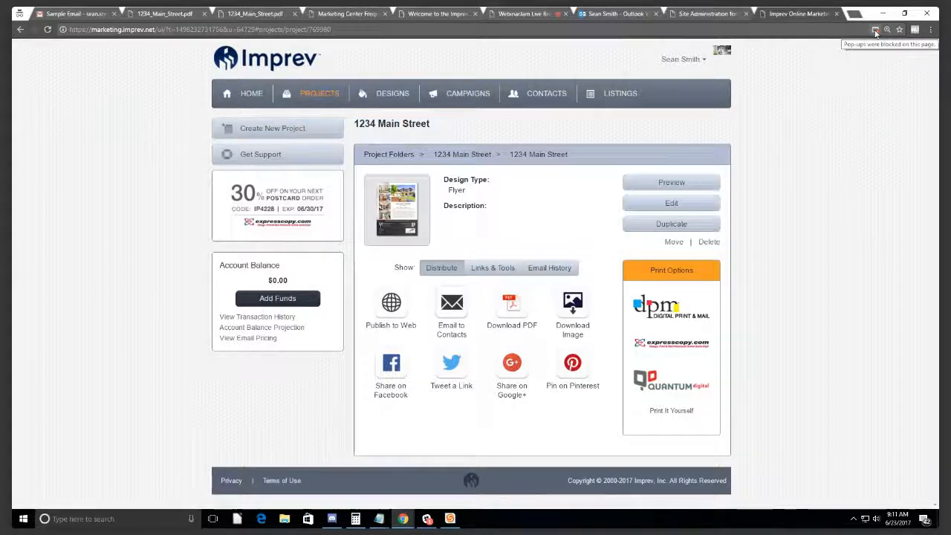
# Step: Always allow pop-ups from marketing.imprev.net, then retry the Digital Print & Mail order
pyautogui.click(875, 33)
pyautogui.click(681, 71)
pyautogui.click(858, 108)
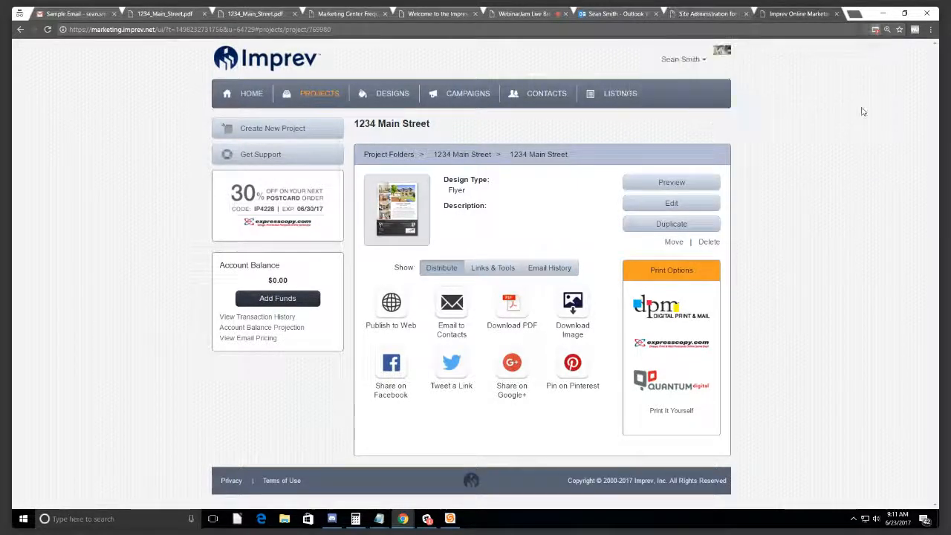
pyautogui.click(670, 318)
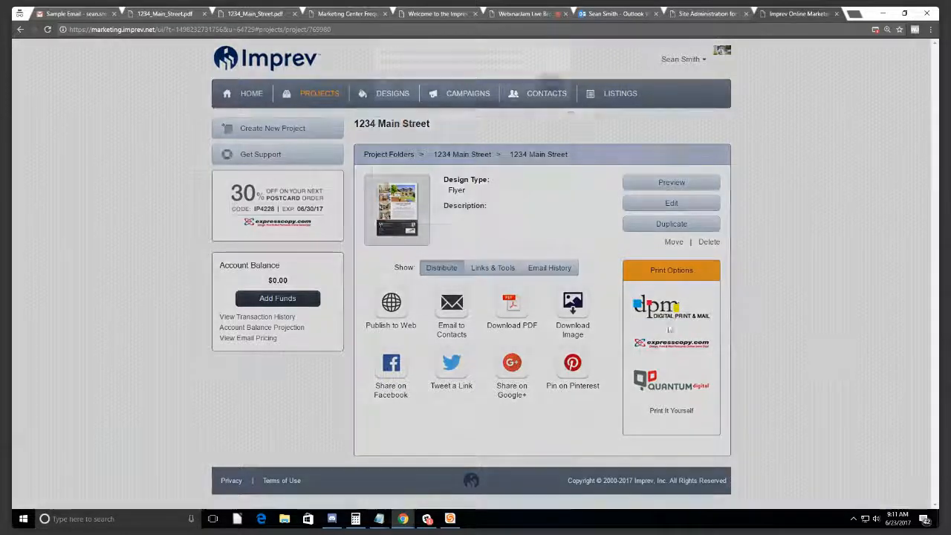
pyautogui.click(550, 309)
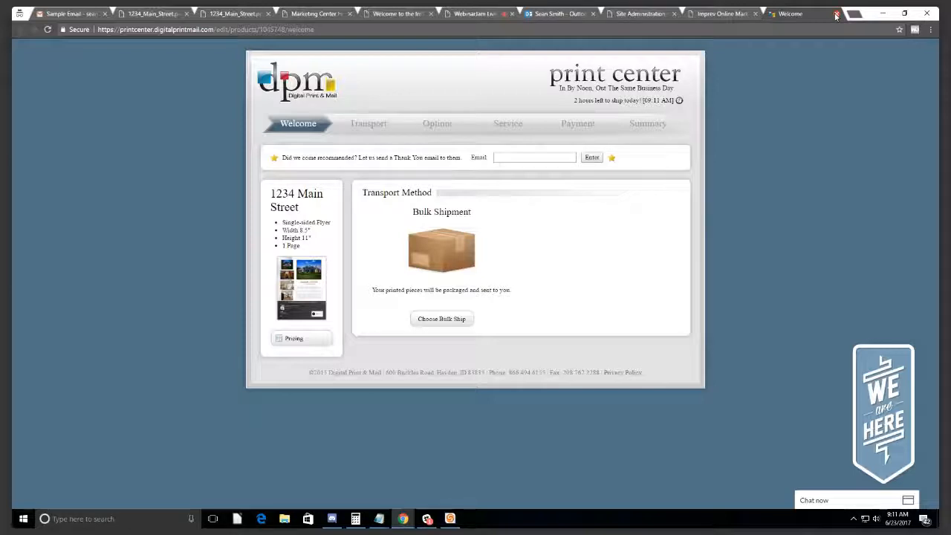
# Step: Close the Digital Print & Mail print center tab to return to the Imprev Flyer page
pyautogui.click(836, 15)
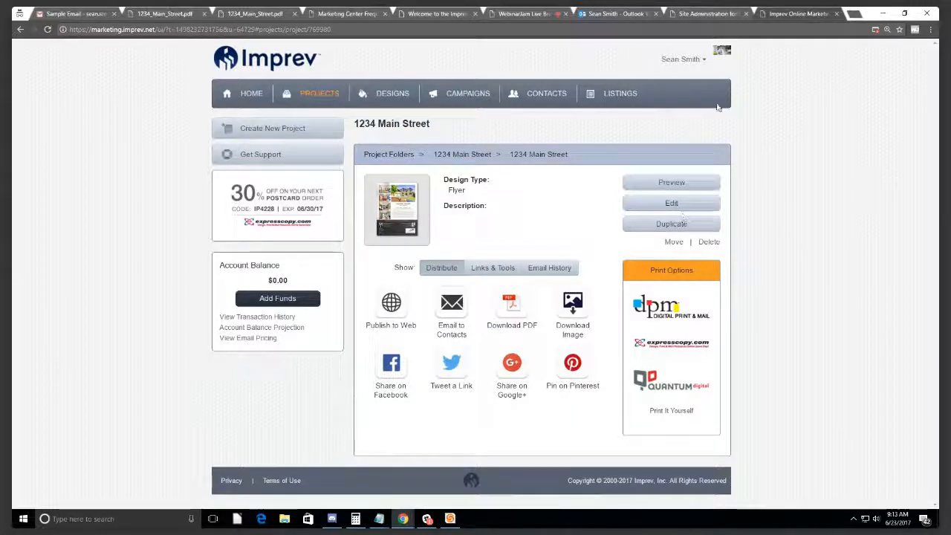
# Step: Check the account menu's profile settings, then go back to the Portfolio of Projects page
pyautogui.click(679, 59)
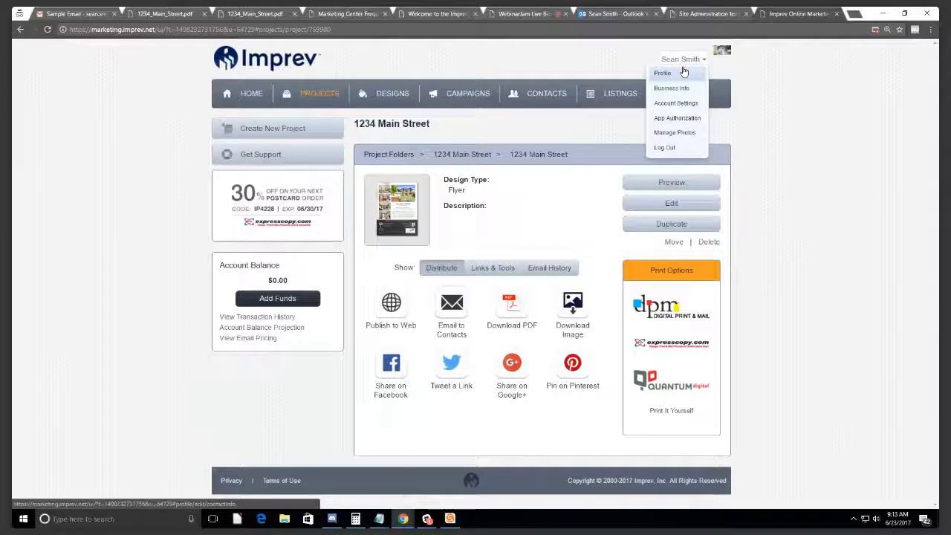
pyautogui.click(683, 88)
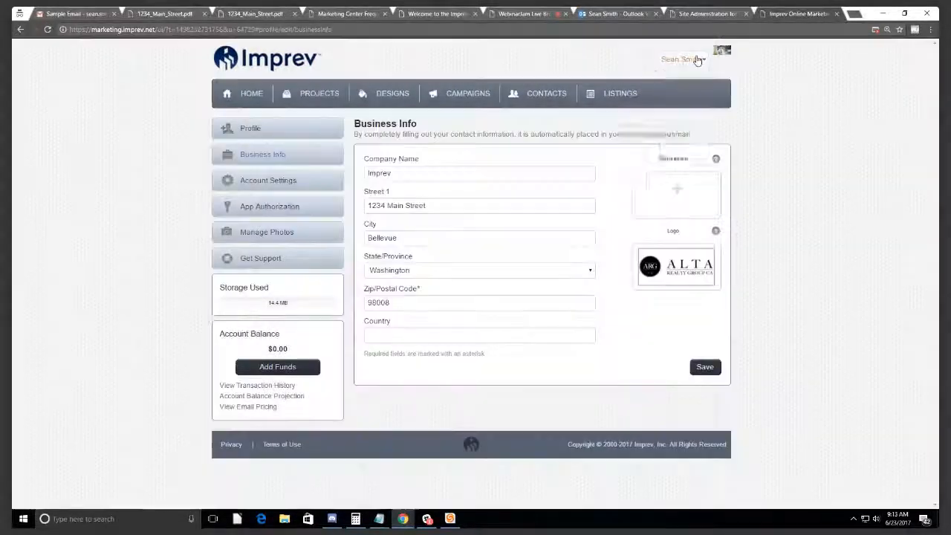
pyautogui.click(690, 59)
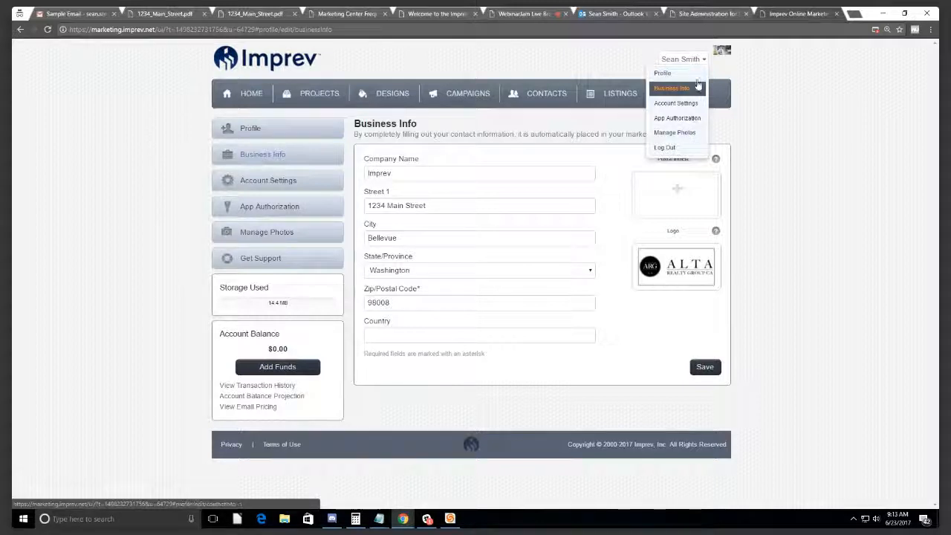
pyautogui.click(696, 62)
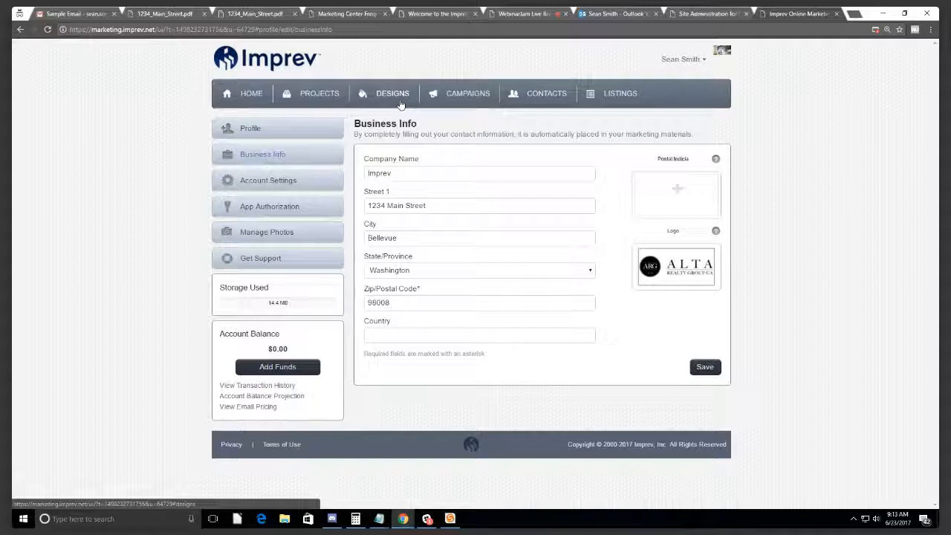
pyautogui.click(329, 96)
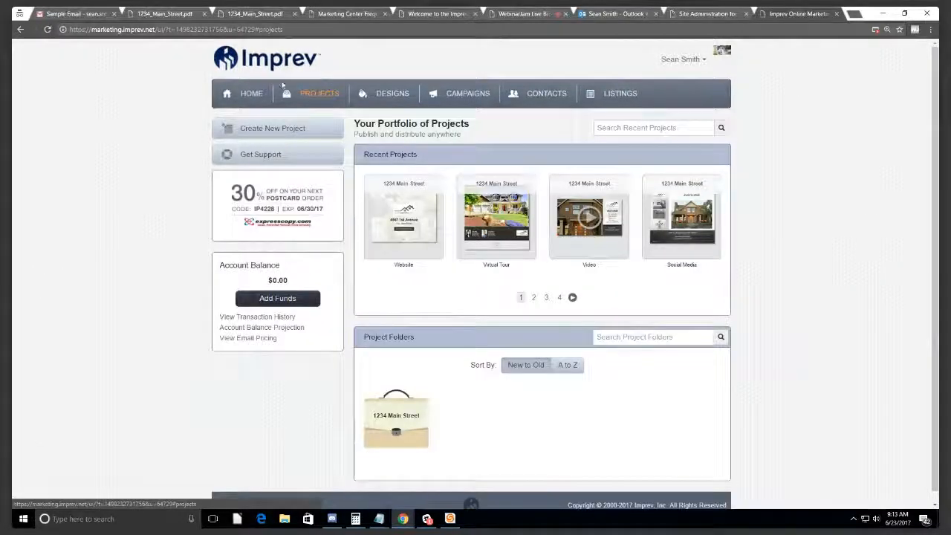
# Step: Switch to the Sample Email tab showing the marketing email in Gmail
pyautogui.click(77, 14)
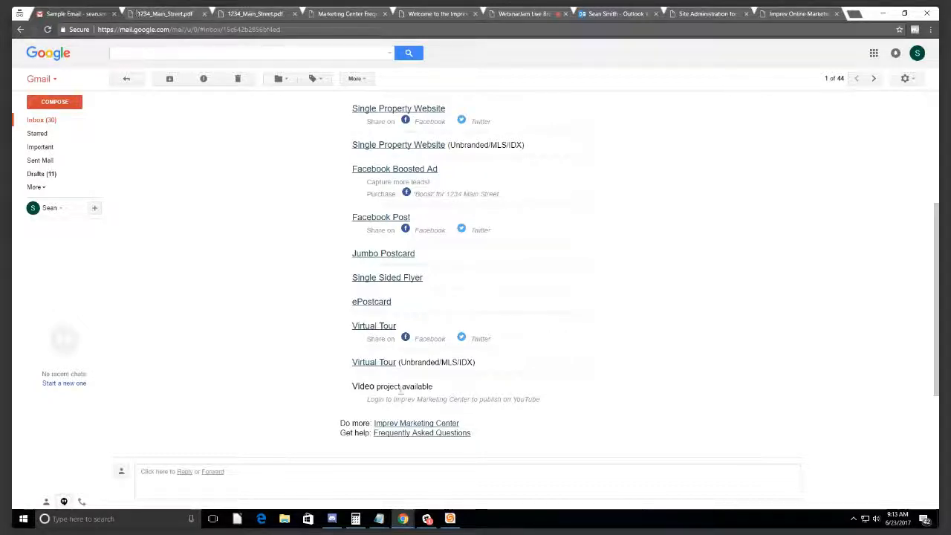
# Step: Open the email's Frequently Asked Questions link and view the new Marketing Center FAQ tab
pyautogui.click(409, 432)
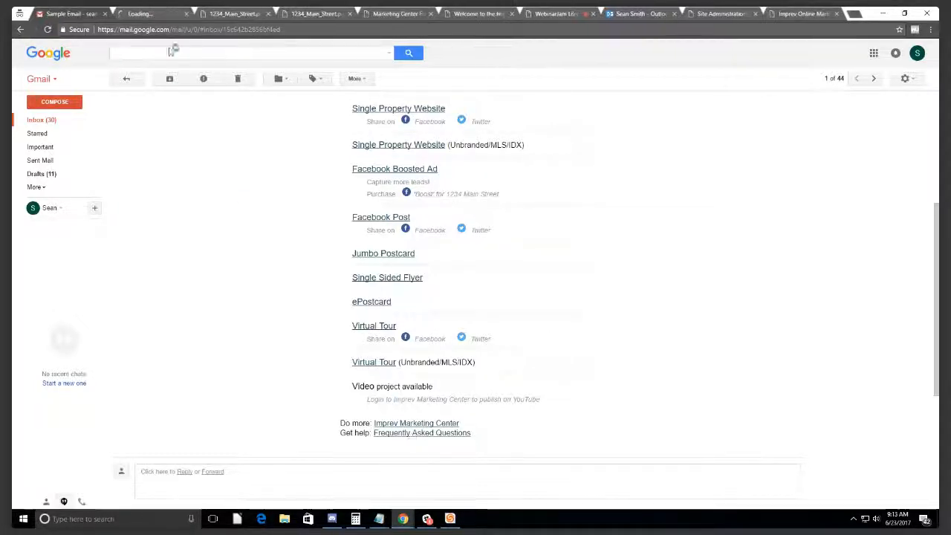
pyautogui.click(141, 13)
pyautogui.click(92, 12)
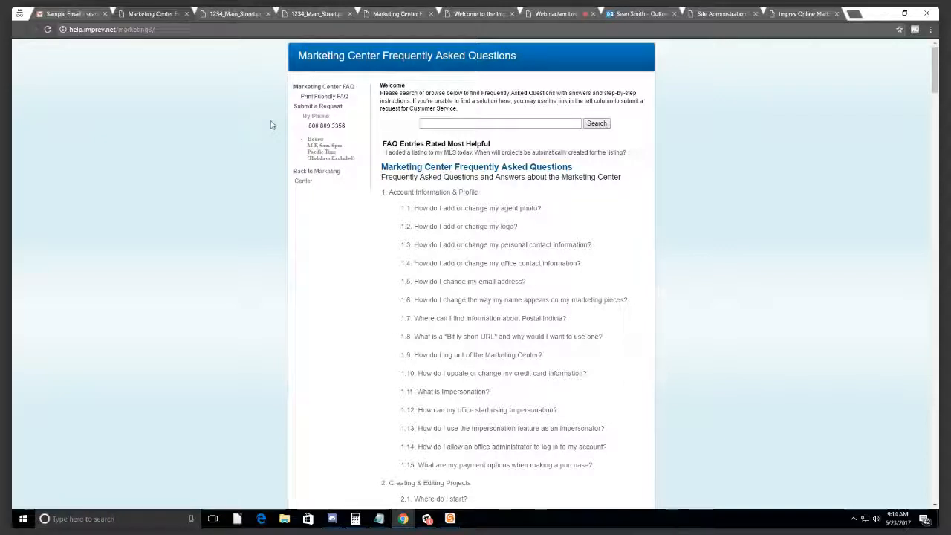
# Step: Highlight the support phone number on the FAQ page, then return to the WebinarJam broadcast
pyautogui.moveTo(308, 125); pyautogui.dragTo(512, 111)
pyautogui.click(349, 130)
pyautogui.click(319, 128)
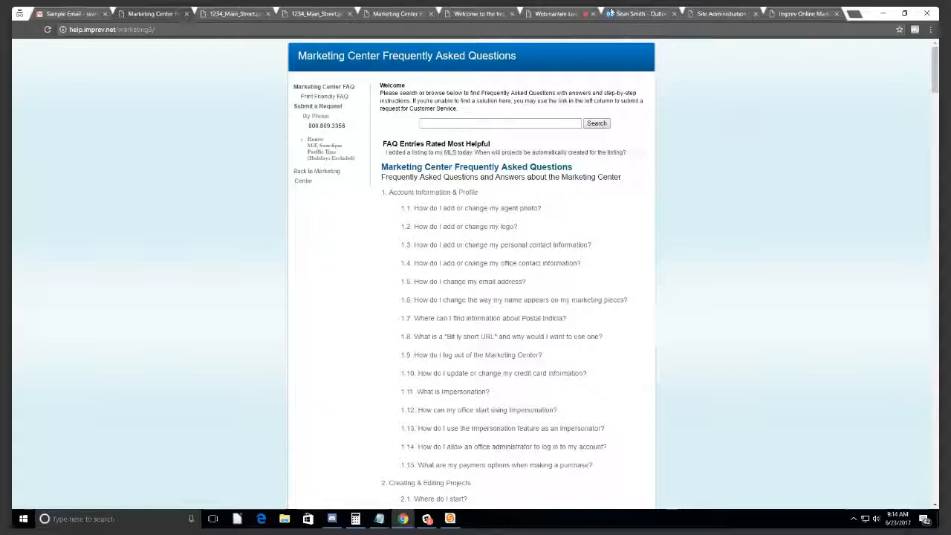
pyautogui.click(553, 13)
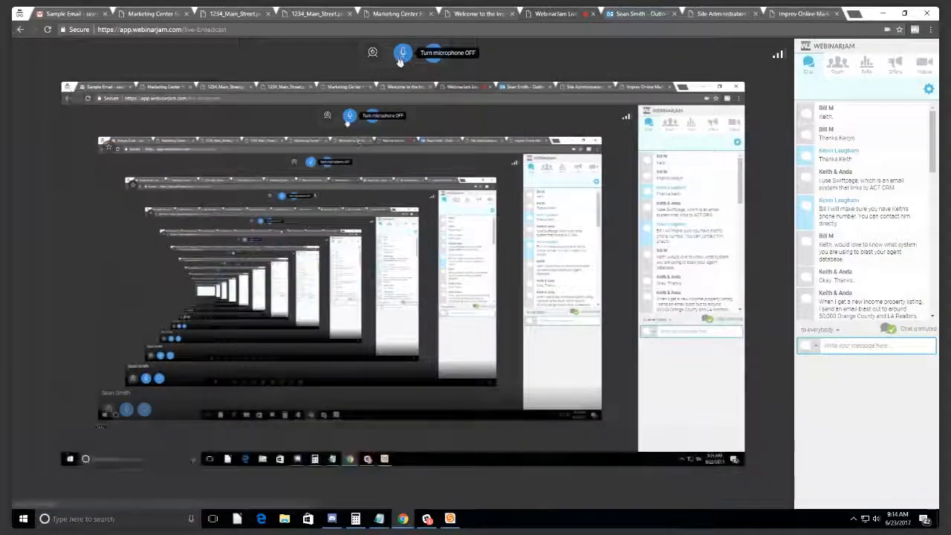